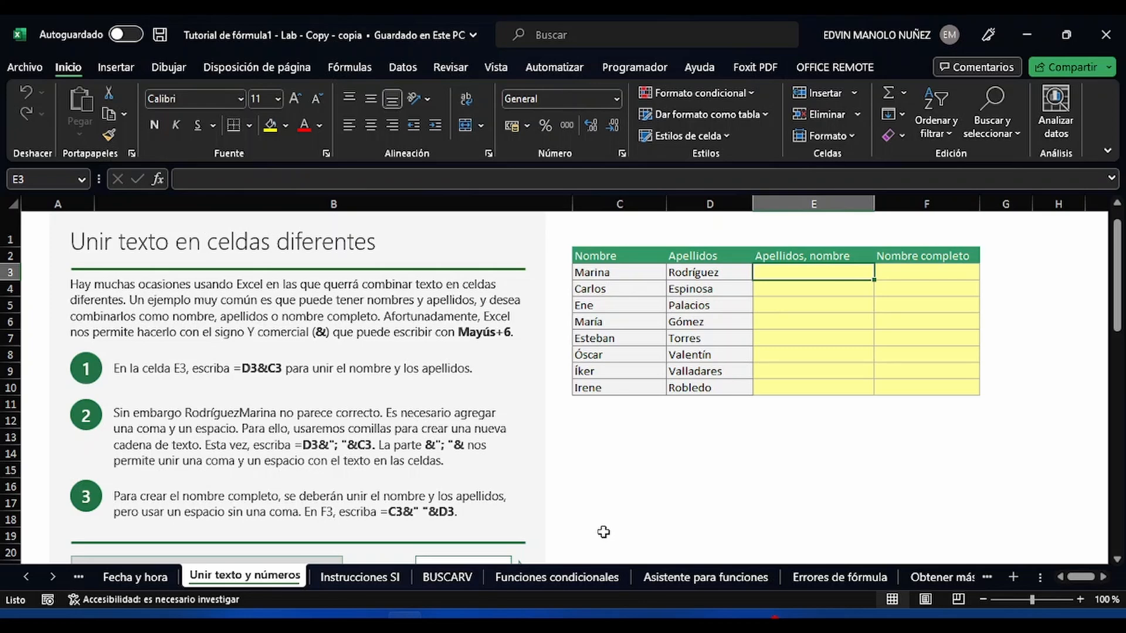
pyautogui.scroll(1, 345, 432)
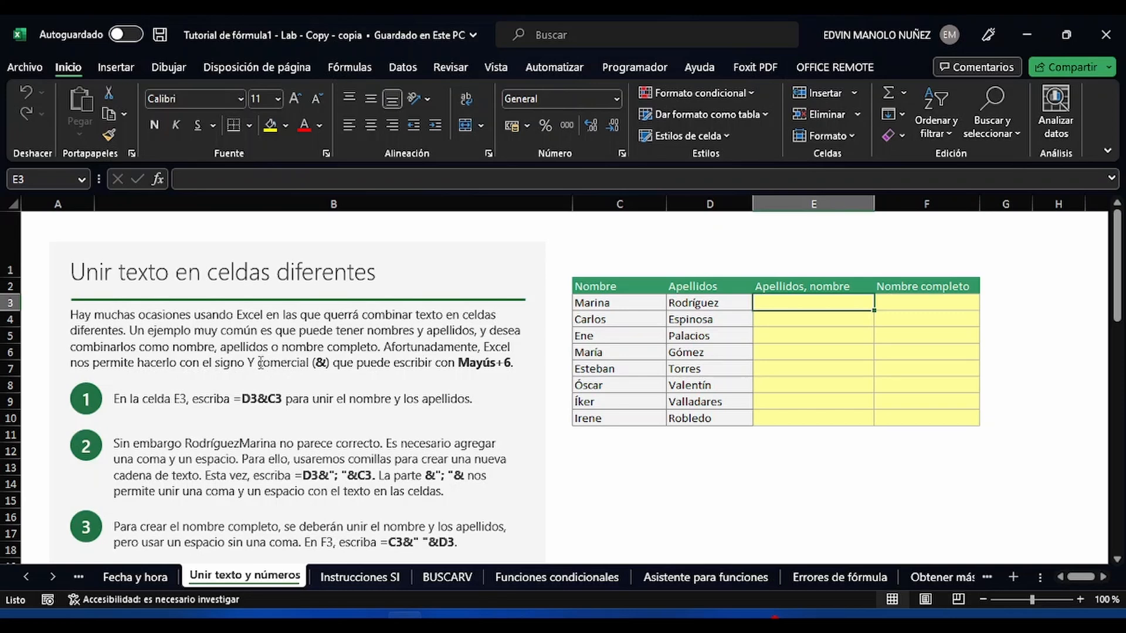
pyautogui.doubleClick(318, 363)
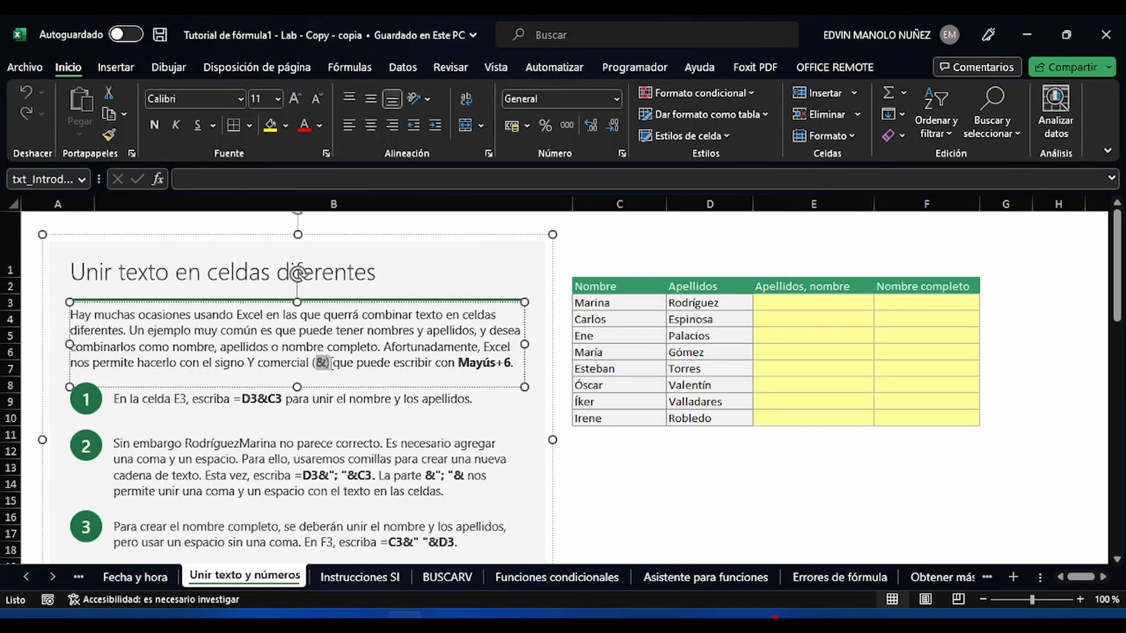
pyautogui.click(333, 401)
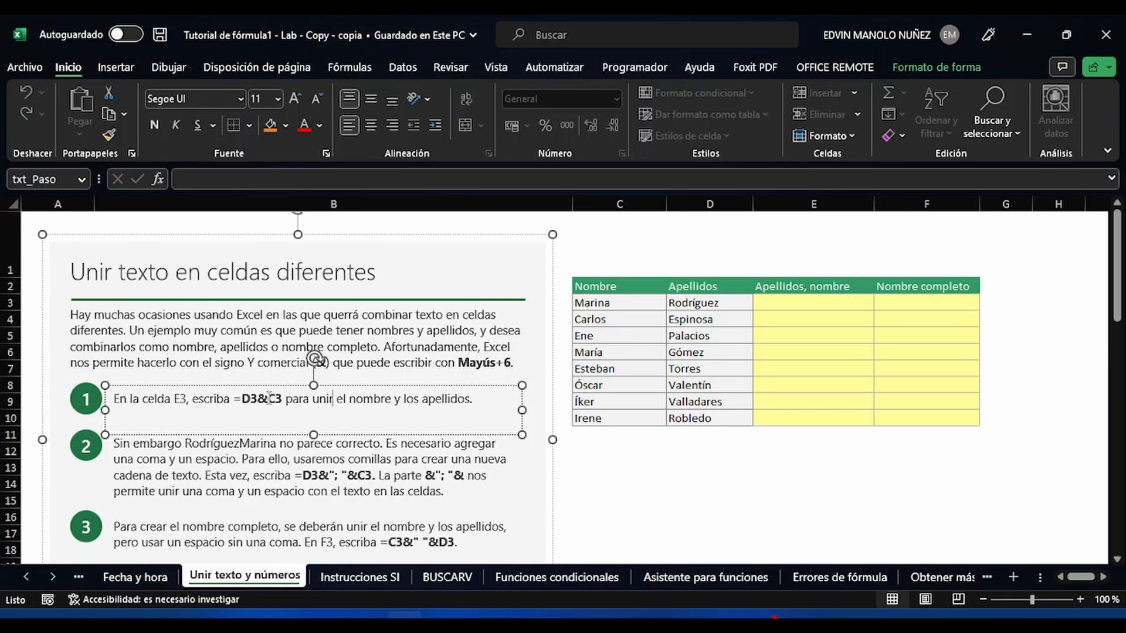
# Enter the formula =D3&", "&C3 in cell E3 to join the surname and first name with a comma and space
pyautogui.click(778, 304)
pyautogui.write('=')
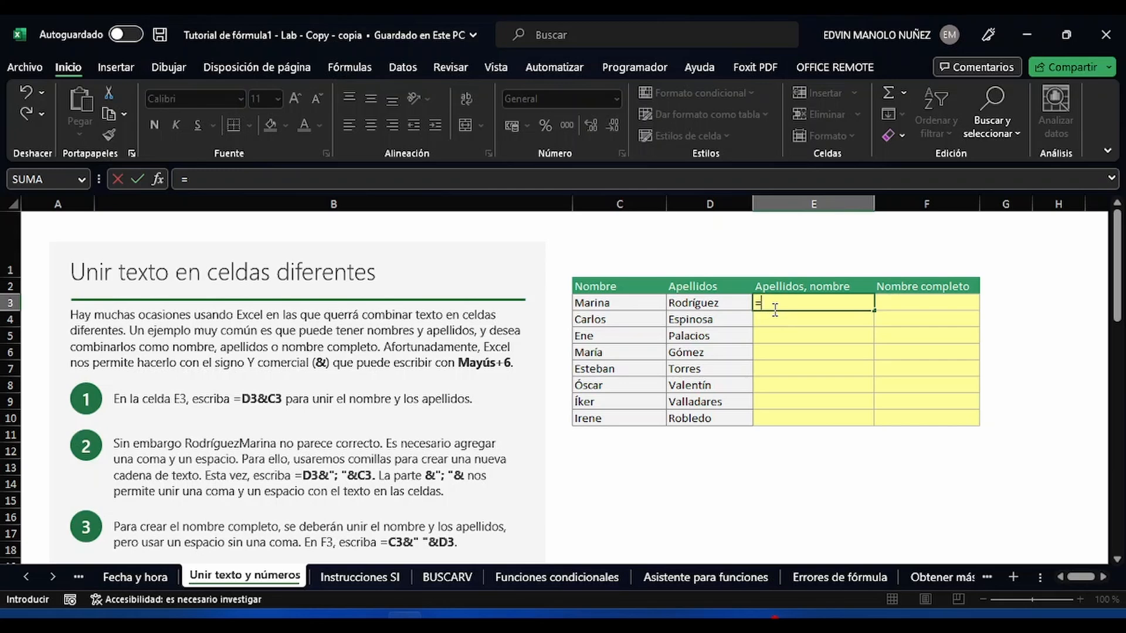
pyautogui.click(680, 303)
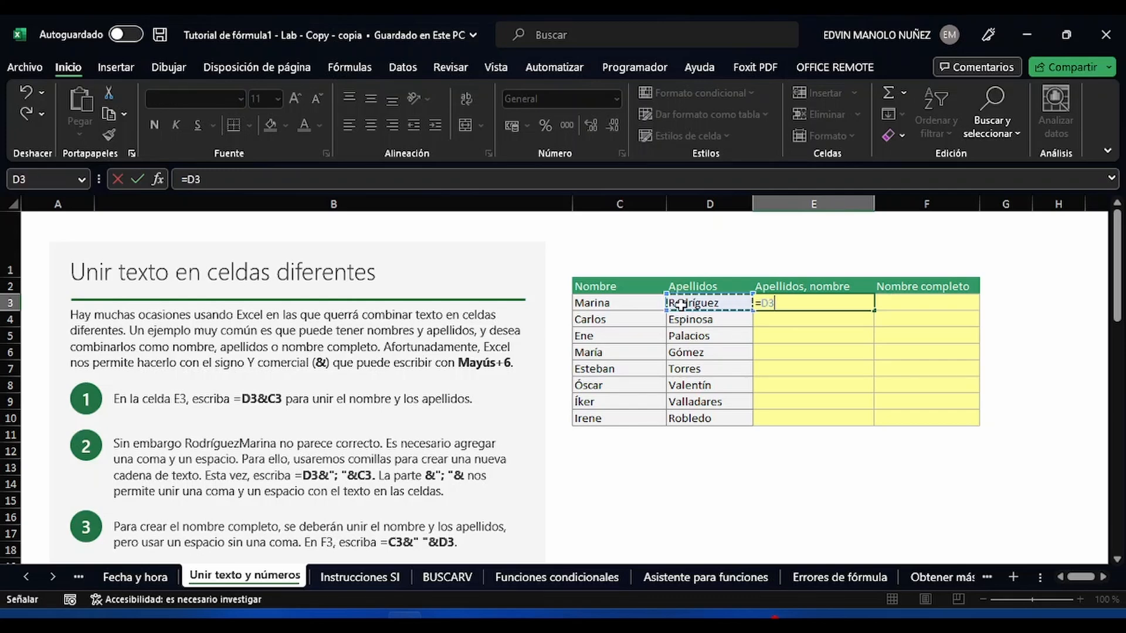
pyautogui.write('&')
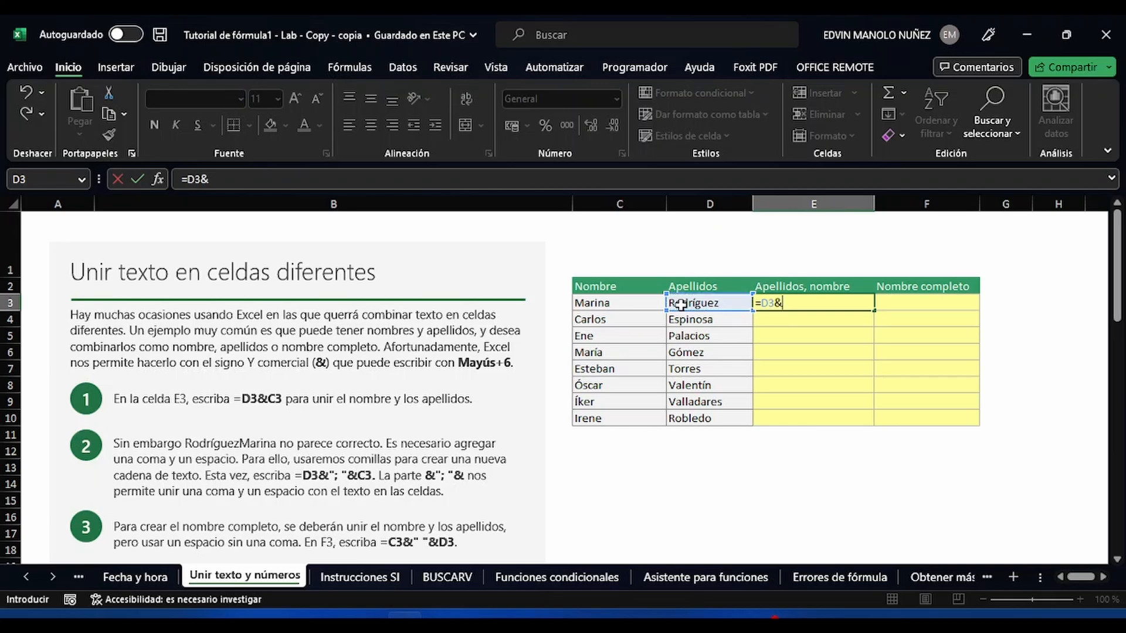
pyautogui.write('""')
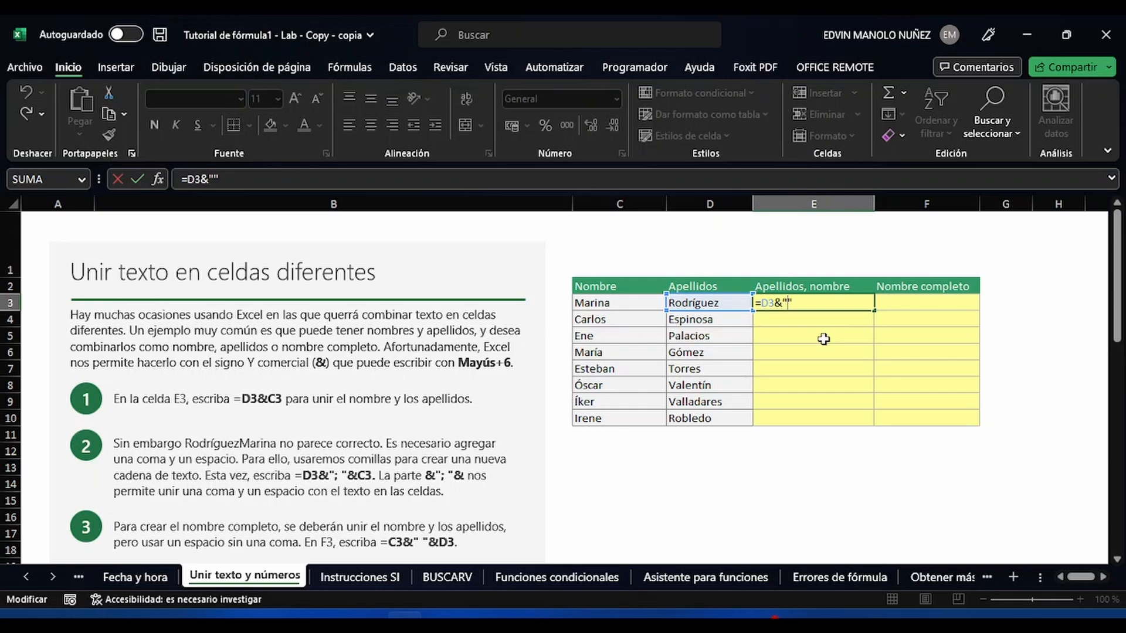
pyautogui.write(',')
pyautogui.click(815, 300)
pyautogui.write('&')
pyautogui.click(613, 306)
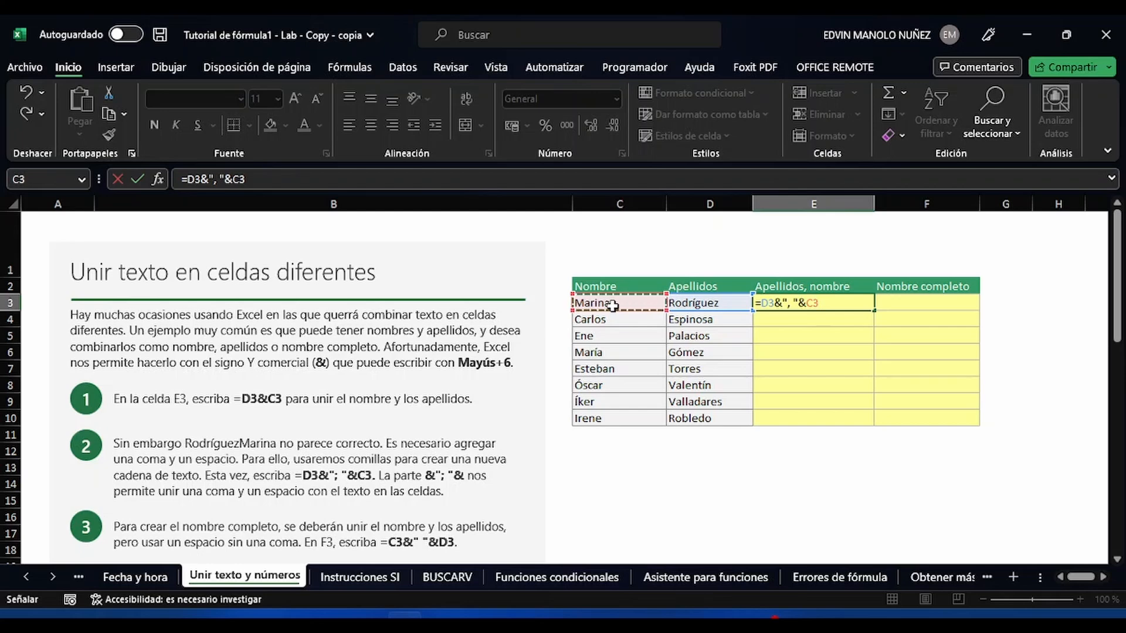
pyautogui.press('Return')
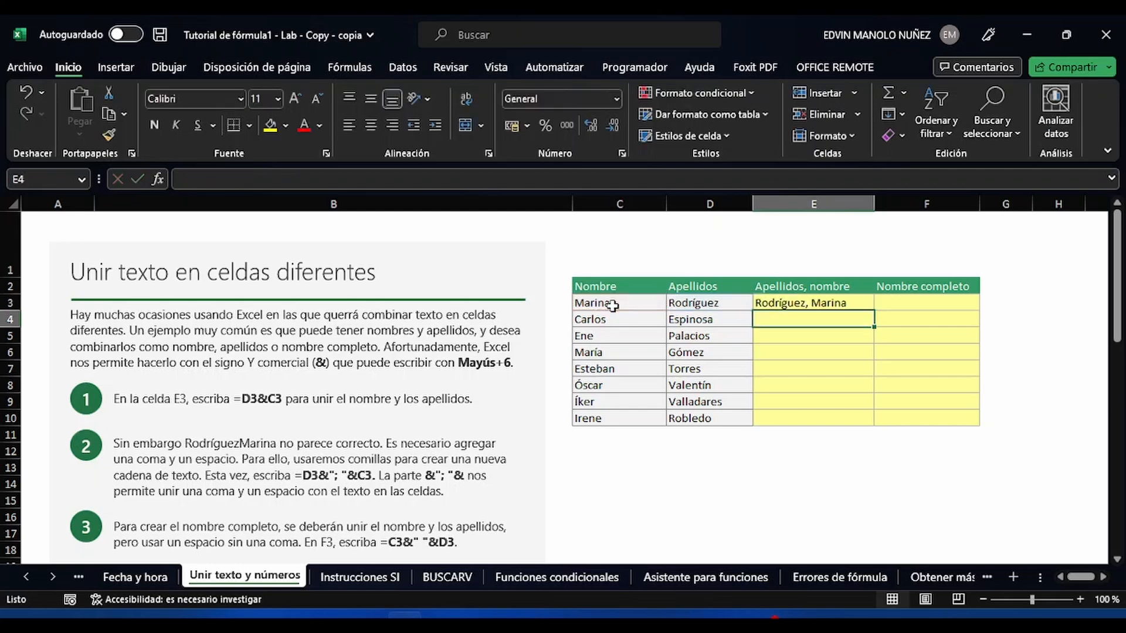
# Fill the formula from E3 down through E10 and check the copied formulas in the column
pyautogui.click(799, 304)
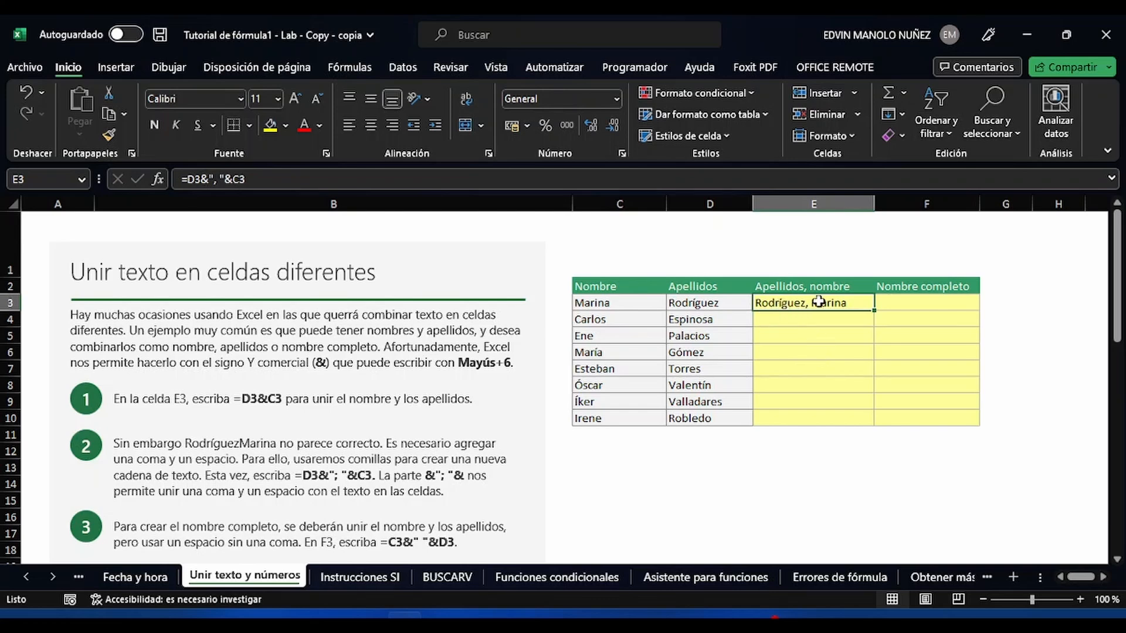
pyautogui.moveTo(874, 311); pyautogui.dragTo(874, 311)
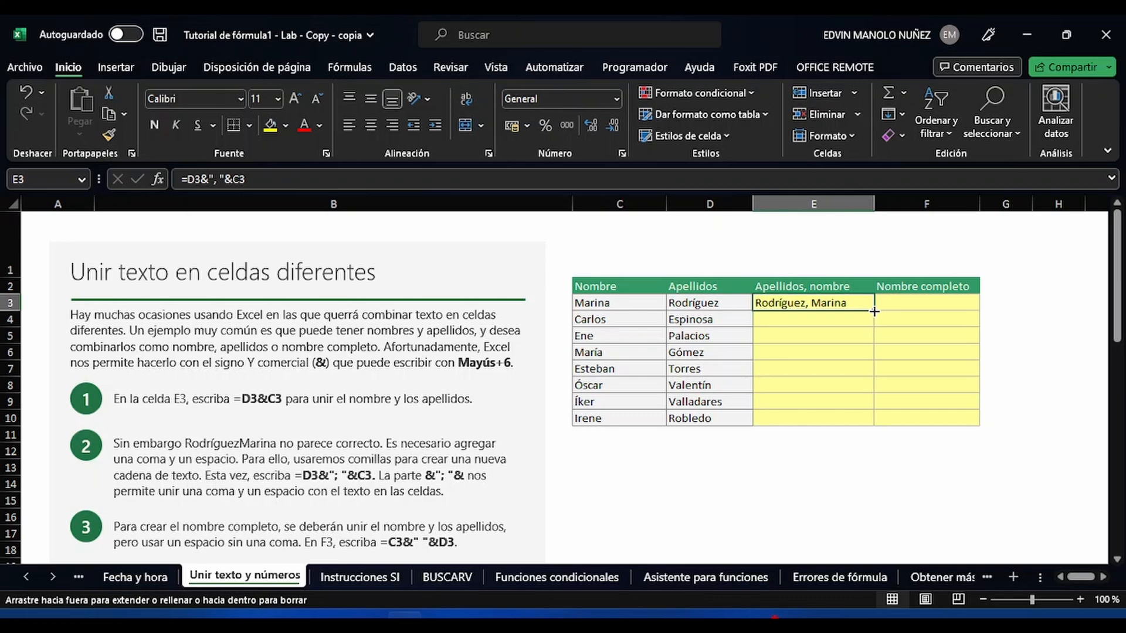
pyautogui.moveTo(874, 311); pyautogui.dragTo(866, 419)
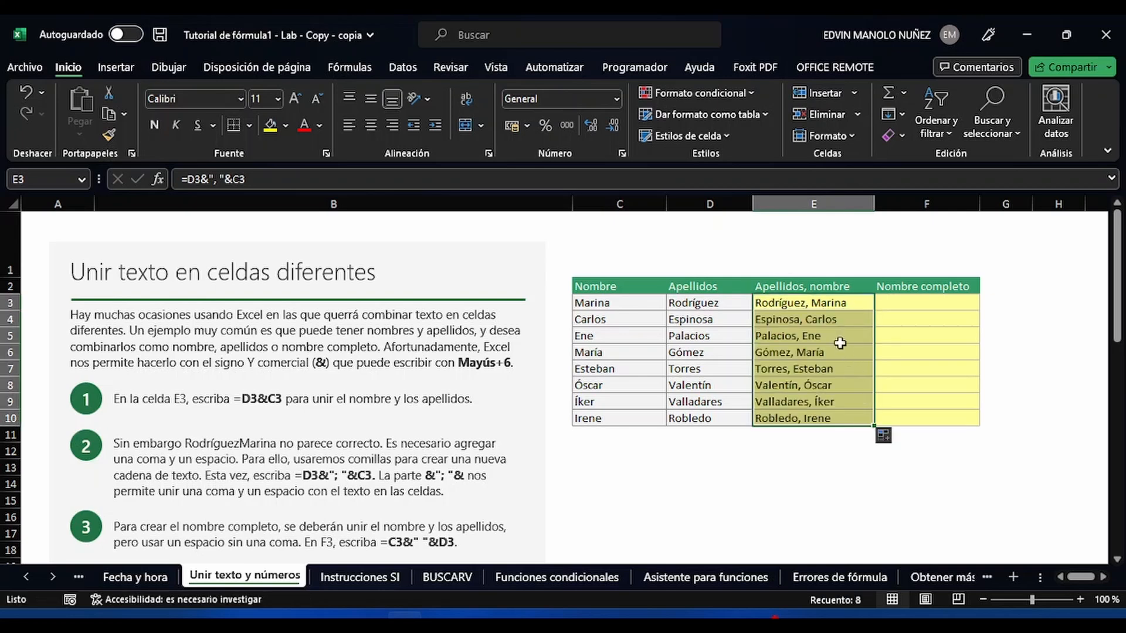
pyautogui.click(821, 321)
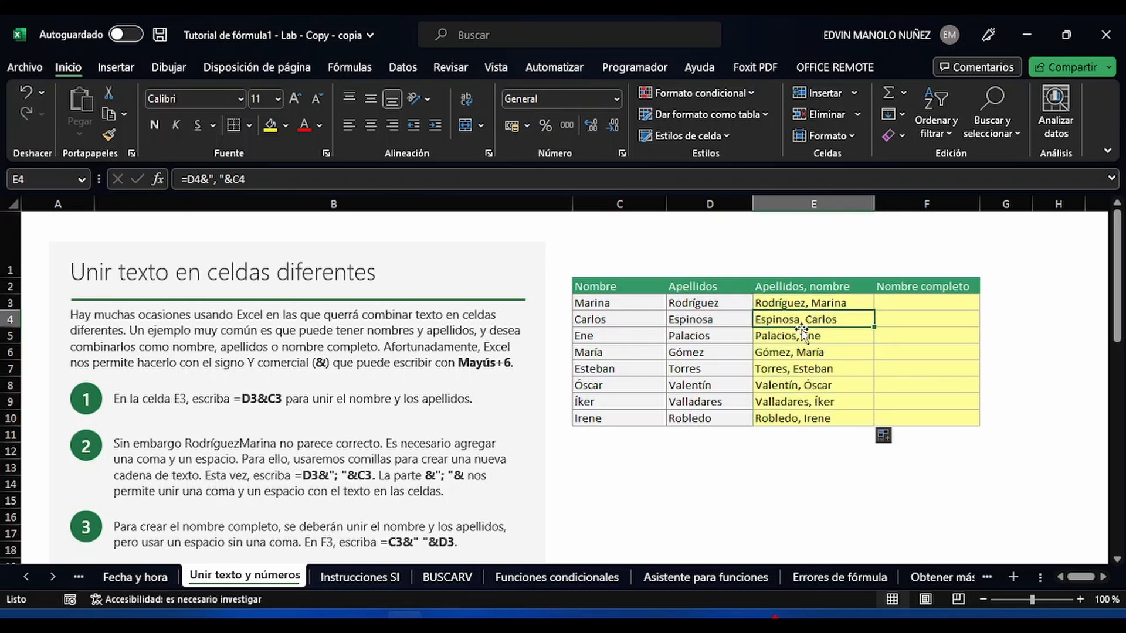
pyautogui.click(815, 336)
pyautogui.click(828, 352)
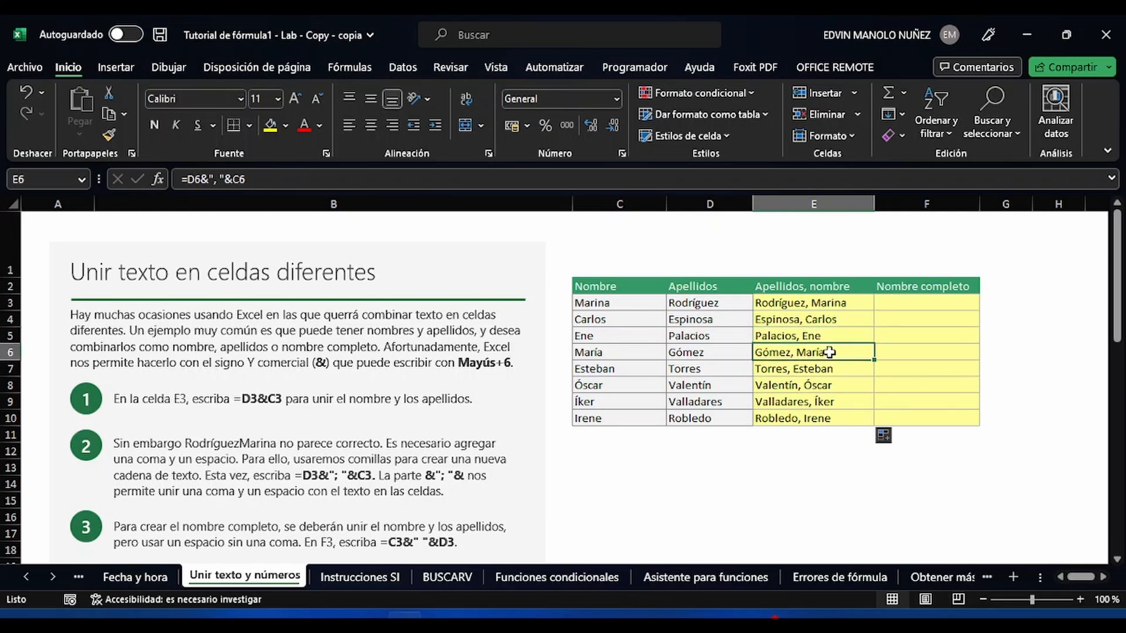
pyautogui.click(829, 370)
pyautogui.click(807, 289)
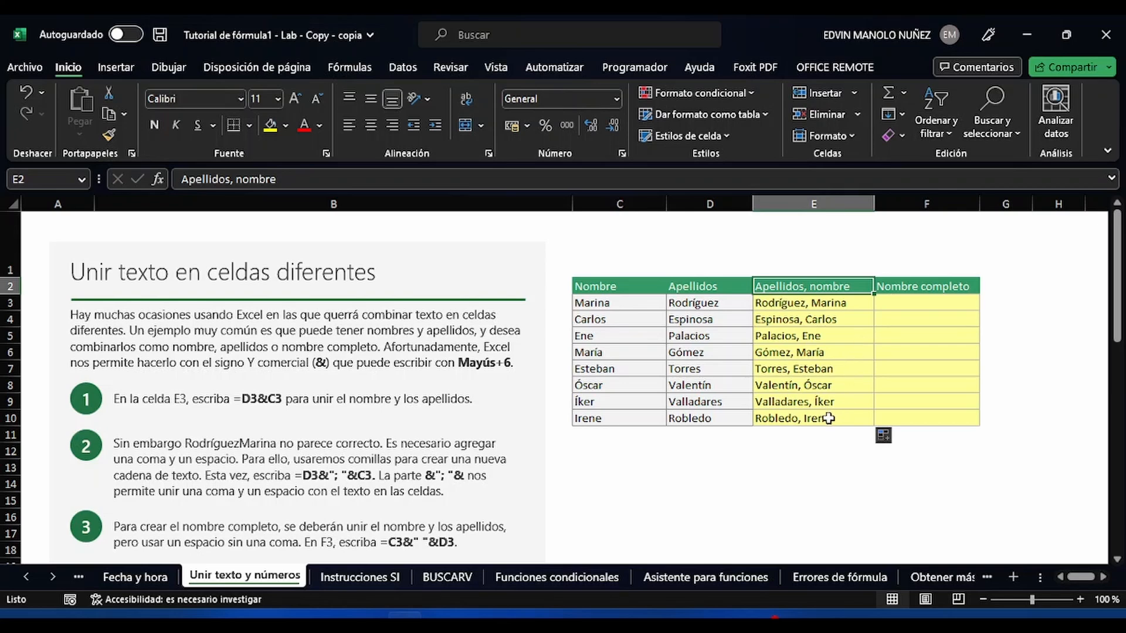
# Enter the formula =C3&" "&D3 in cell F3 to build the full name with a space between its parts
pyautogui.click(912, 303)
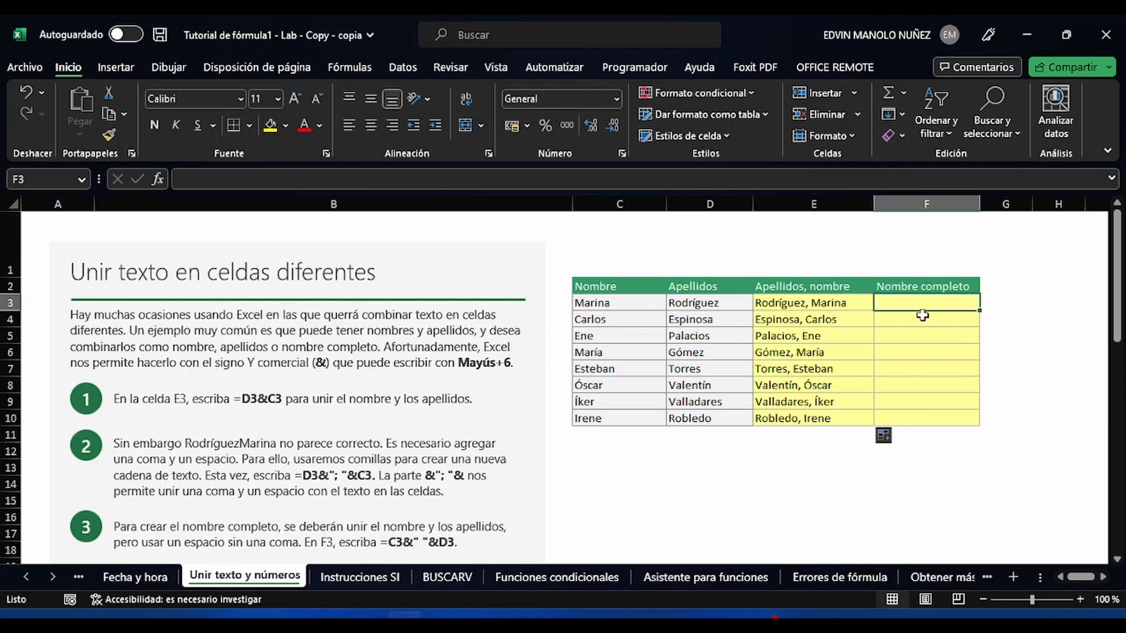
pyautogui.write('=')
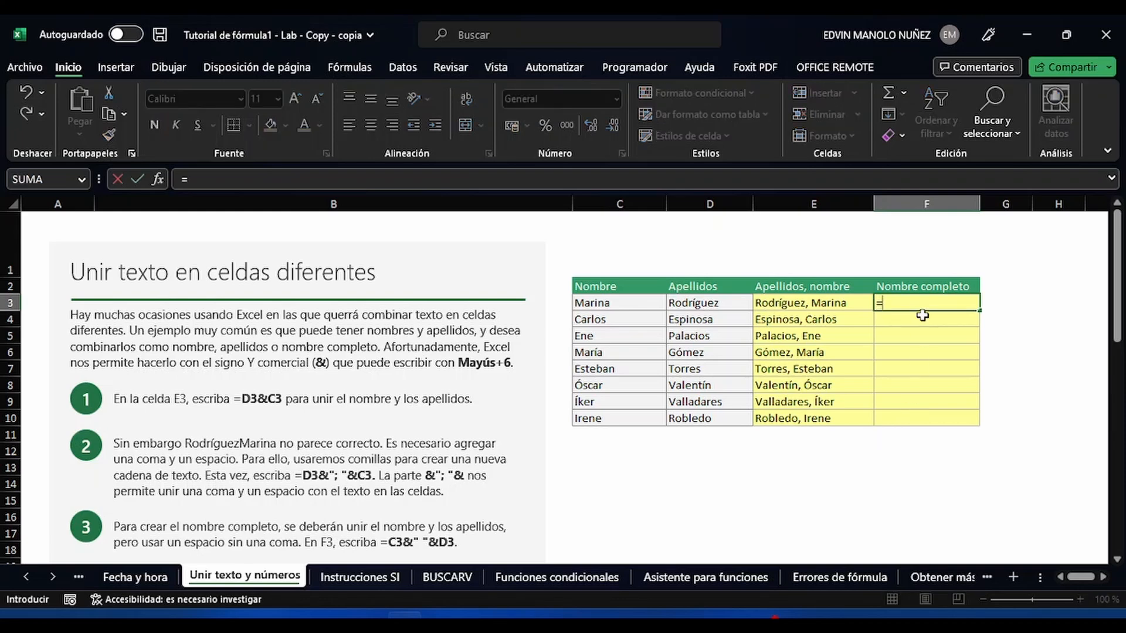
pyautogui.click(628, 305)
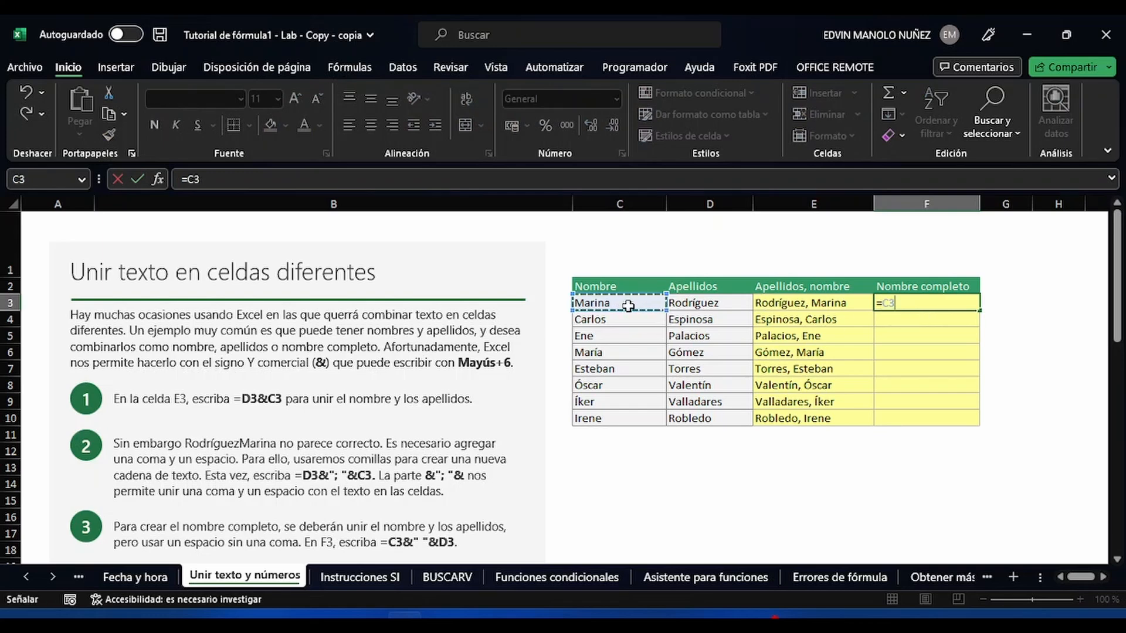
pyautogui.write('&""')
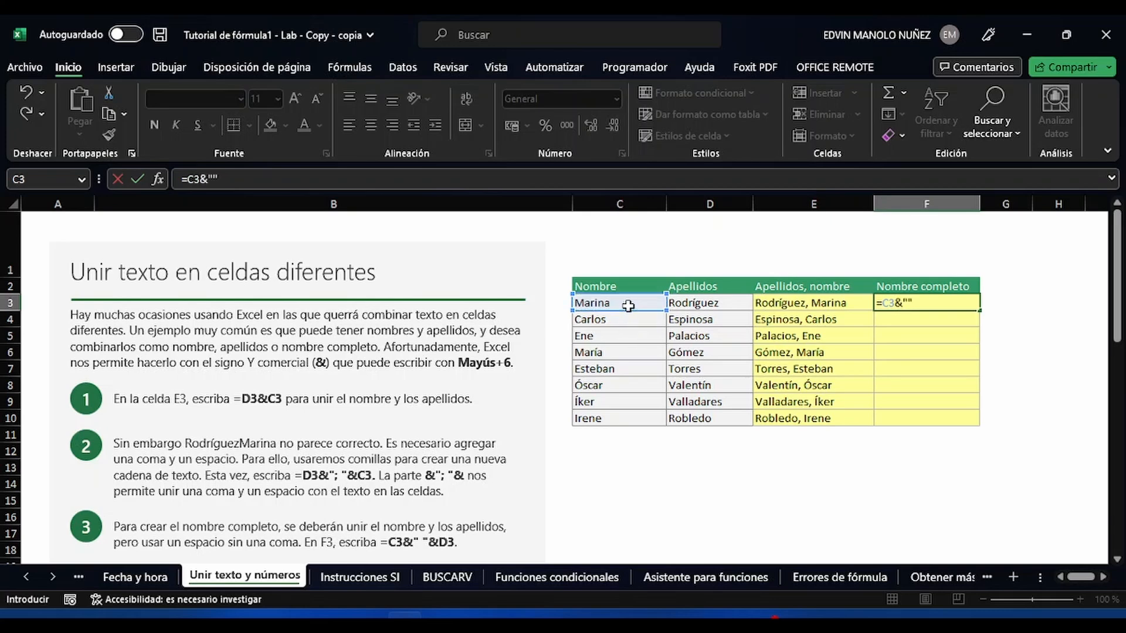
pyautogui.click(928, 309)
pyautogui.write('&')
pyautogui.click(717, 307)
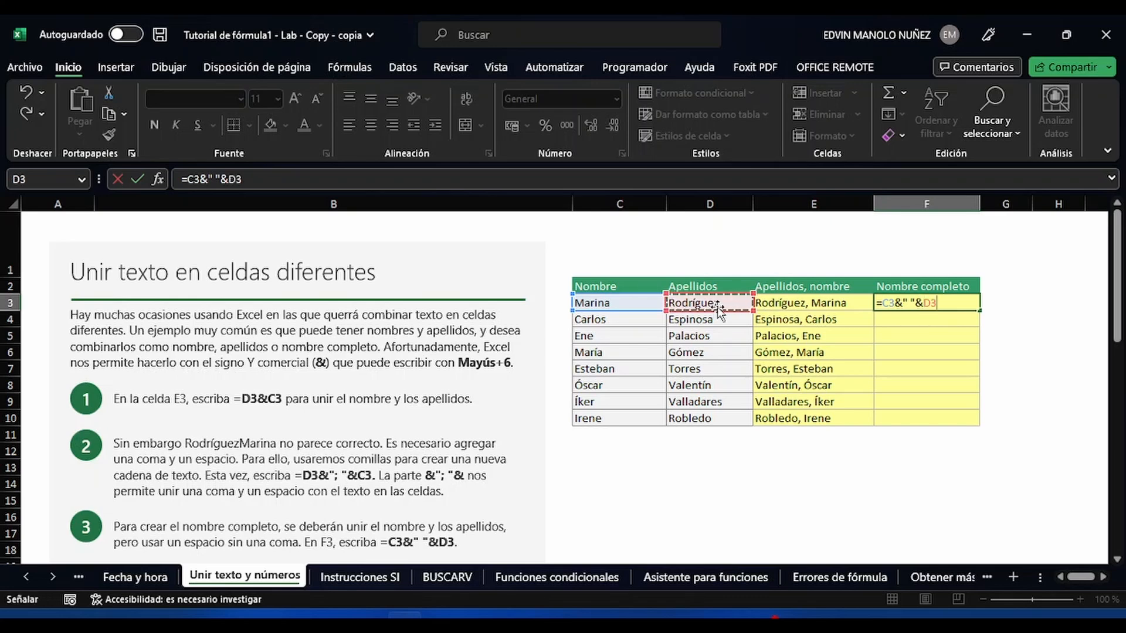
pyautogui.press('Return')
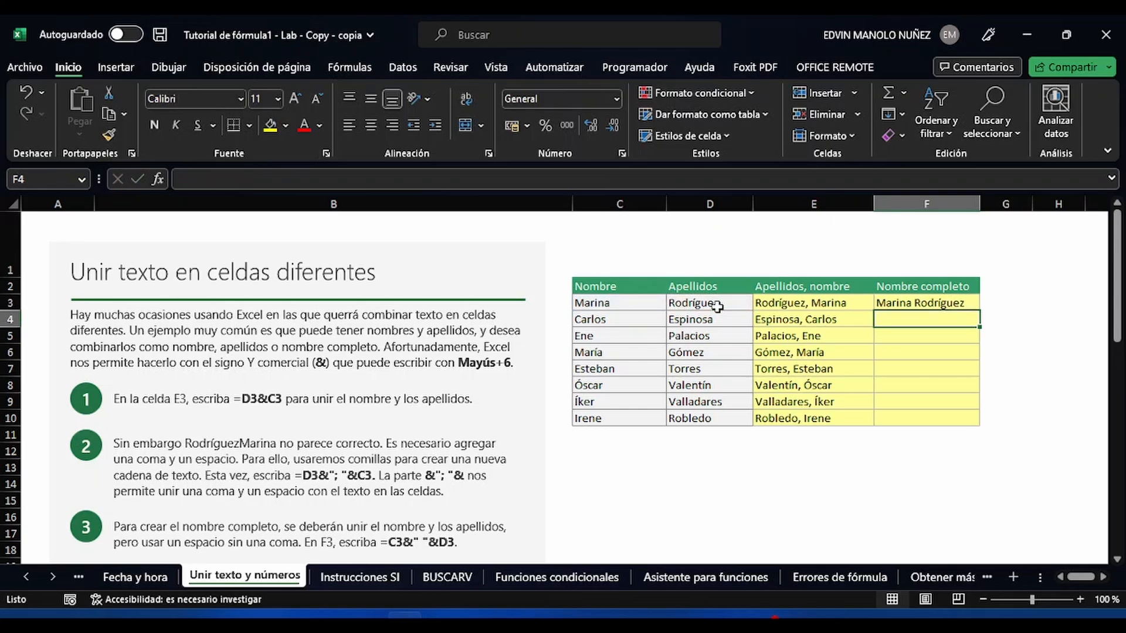
# Fill the full-name formula from F3 down through F10 and check the last cell
pyautogui.click(889, 304)
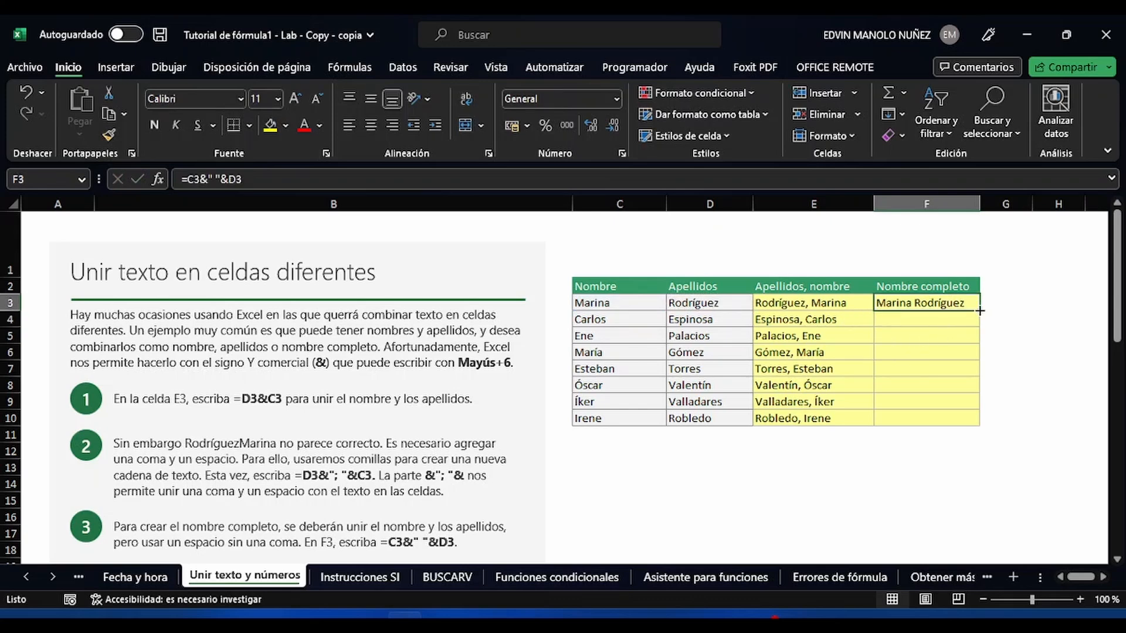
pyautogui.moveTo(979, 311); pyautogui.dragTo(975, 425)
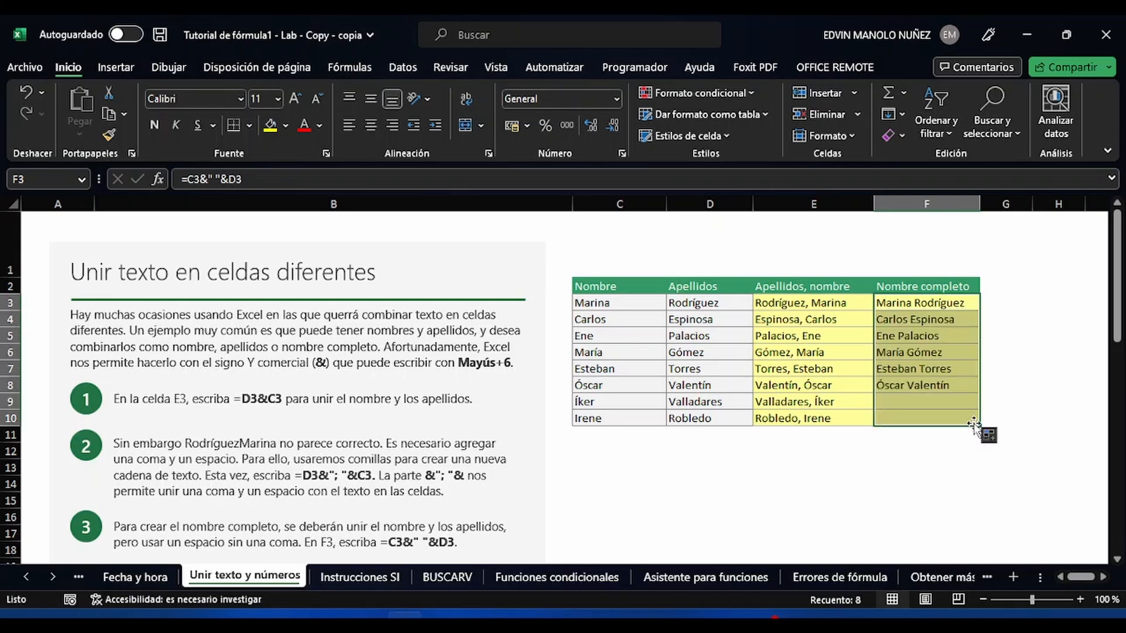
pyautogui.click(915, 417)
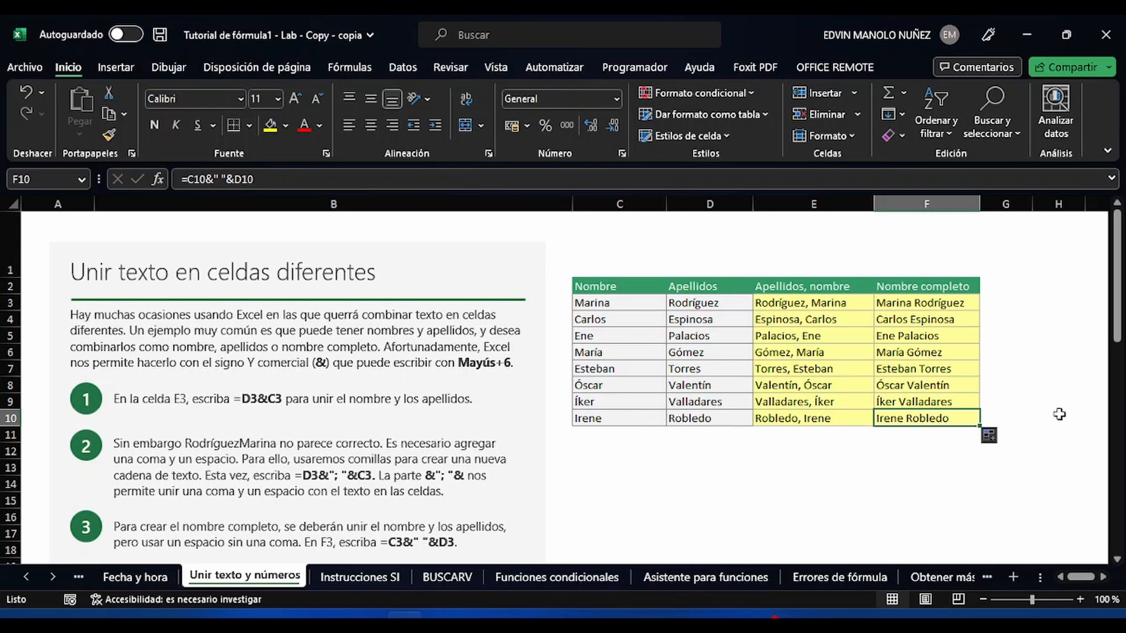
# Start a formula in cell C36 of the "Dar formato a texto y números" table with =C28&" "&
pyautogui.moveTo(1117, 302); pyautogui.dragTo(1120, 472)
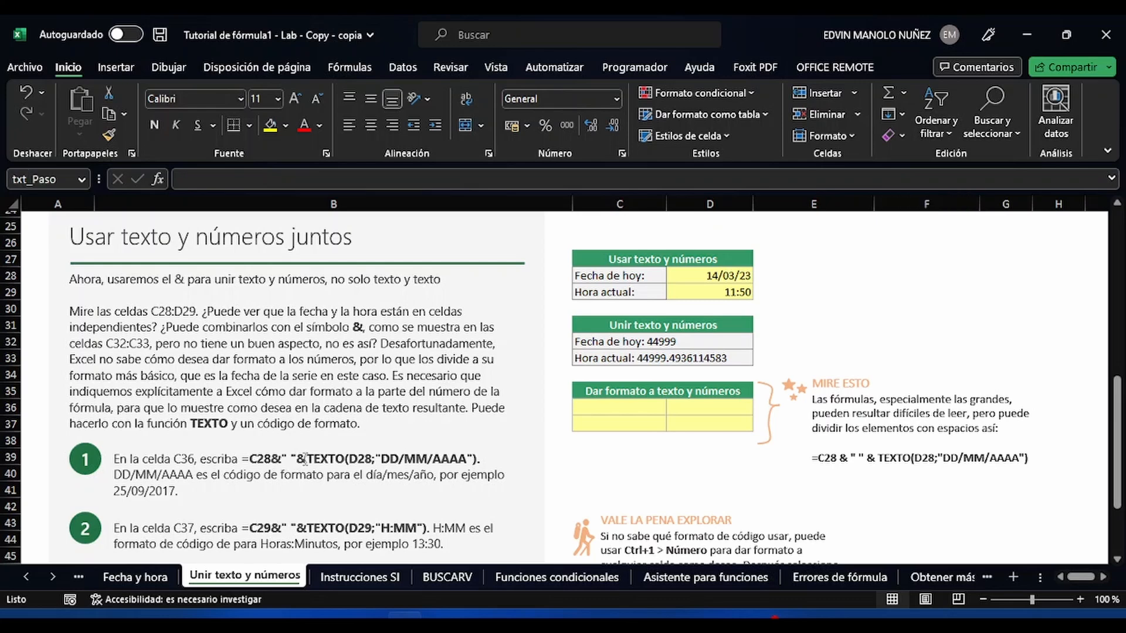
pyautogui.doubleClick(302, 459)
pyautogui.click(323, 461)
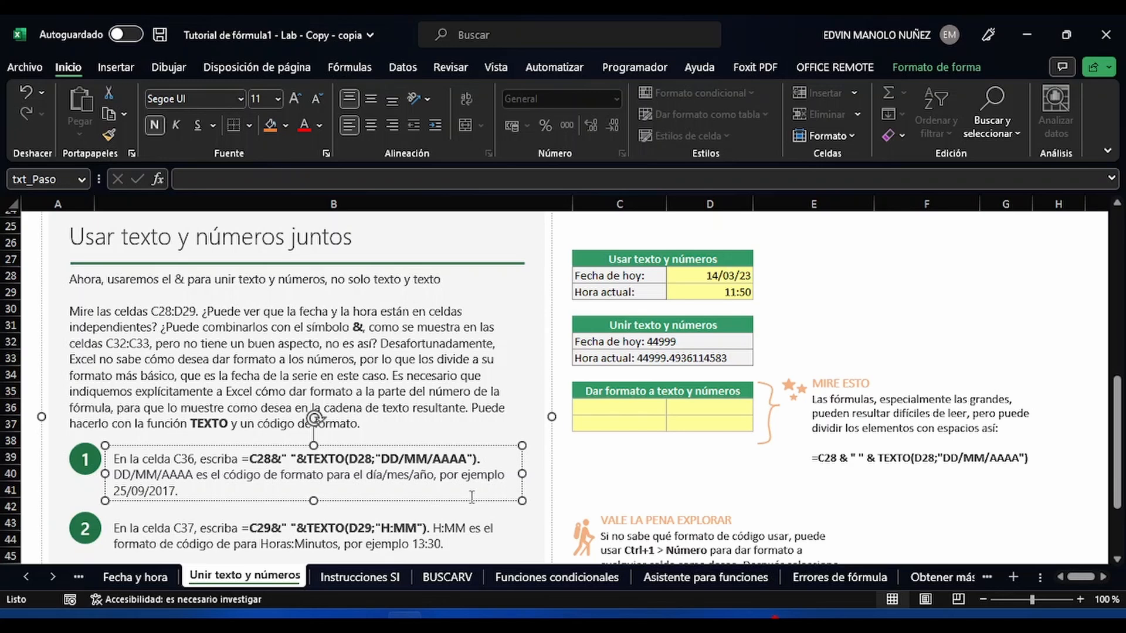
pyautogui.click(632, 407)
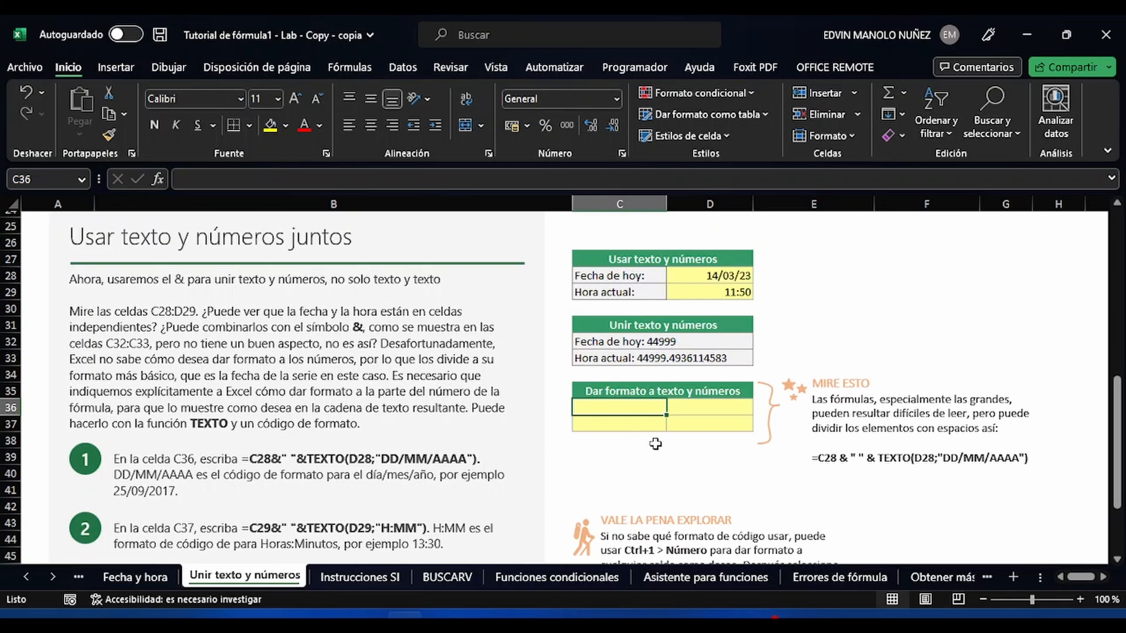
pyautogui.write('=')
pyautogui.click(638, 280)
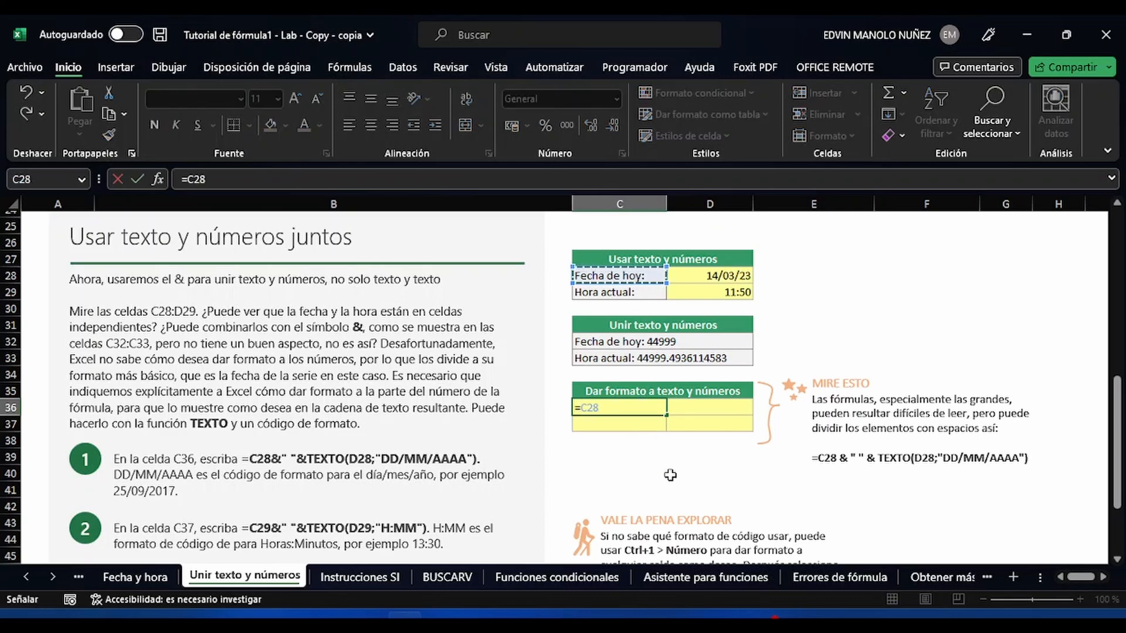
pyautogui.write('&')
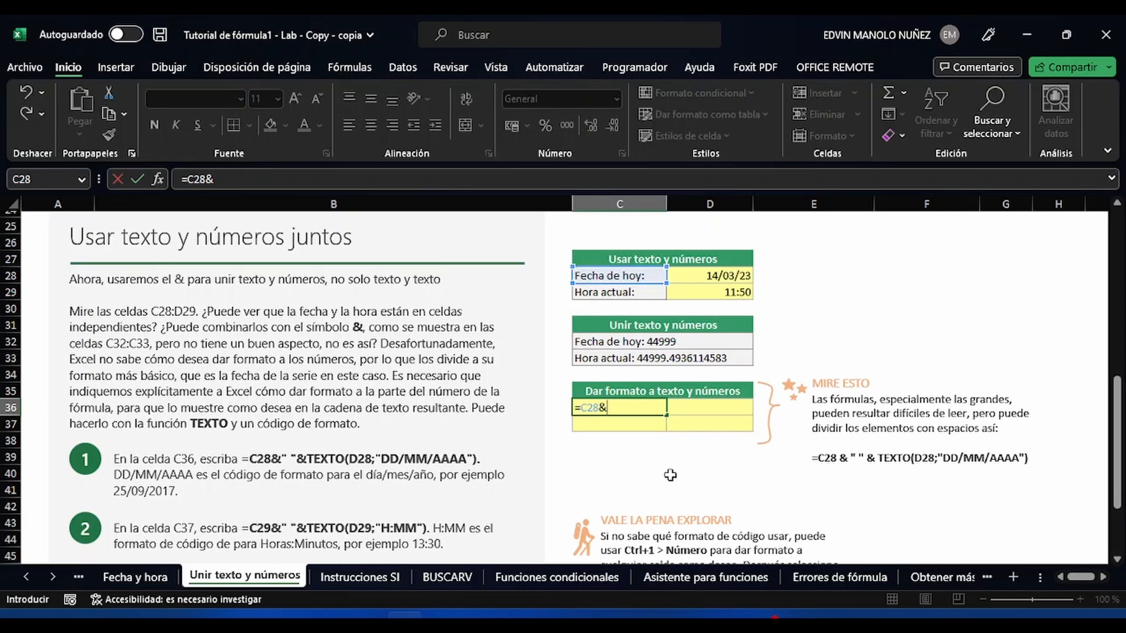
pyautogui.write('""')
pyautogui.press('F2')
pyautogui.press('Left')
pyautogui.press('Right')
pyautogui.write('&')
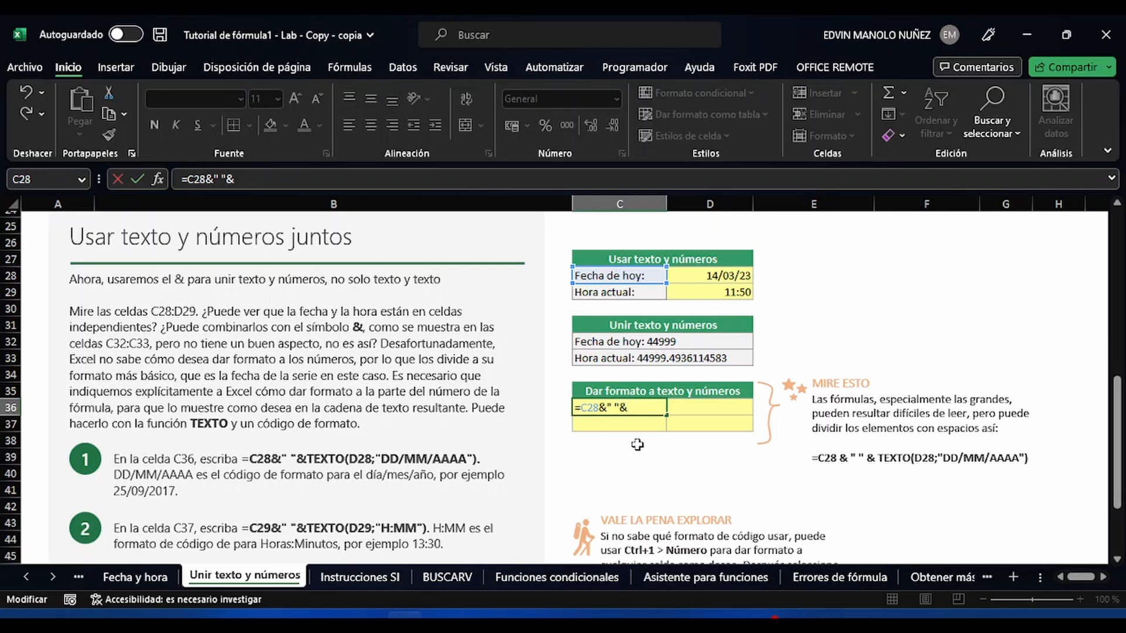
# Extend the C36 formula with the TEXTO function, using the date in D28 as its value argument
pyautogui.write('te')
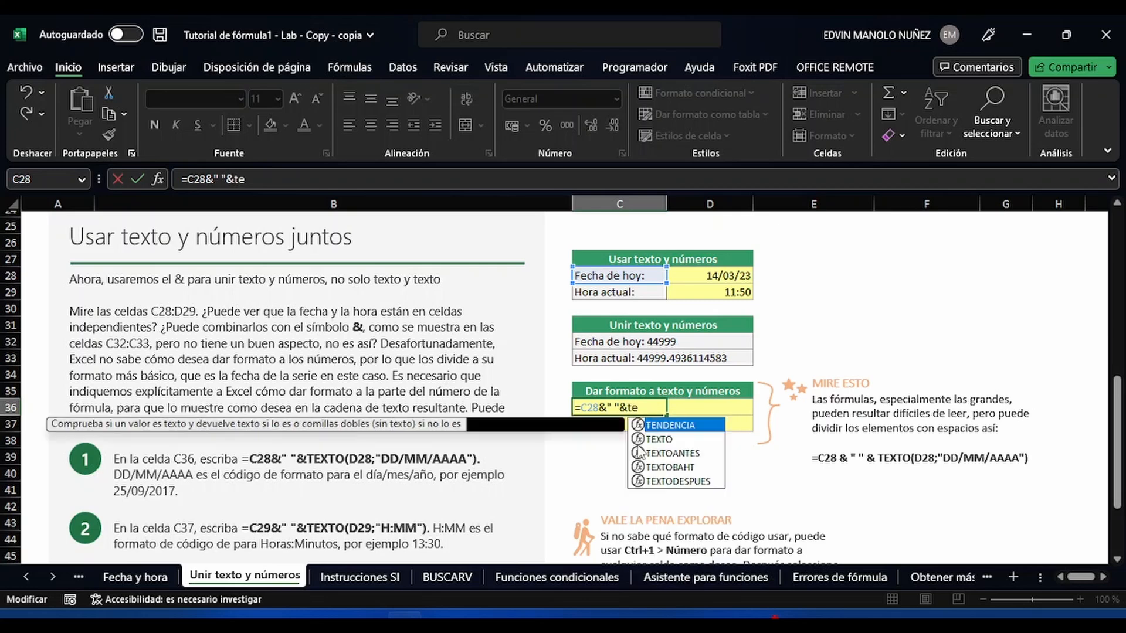
pyautogui.write('x')
pyautogui.press('Tab')
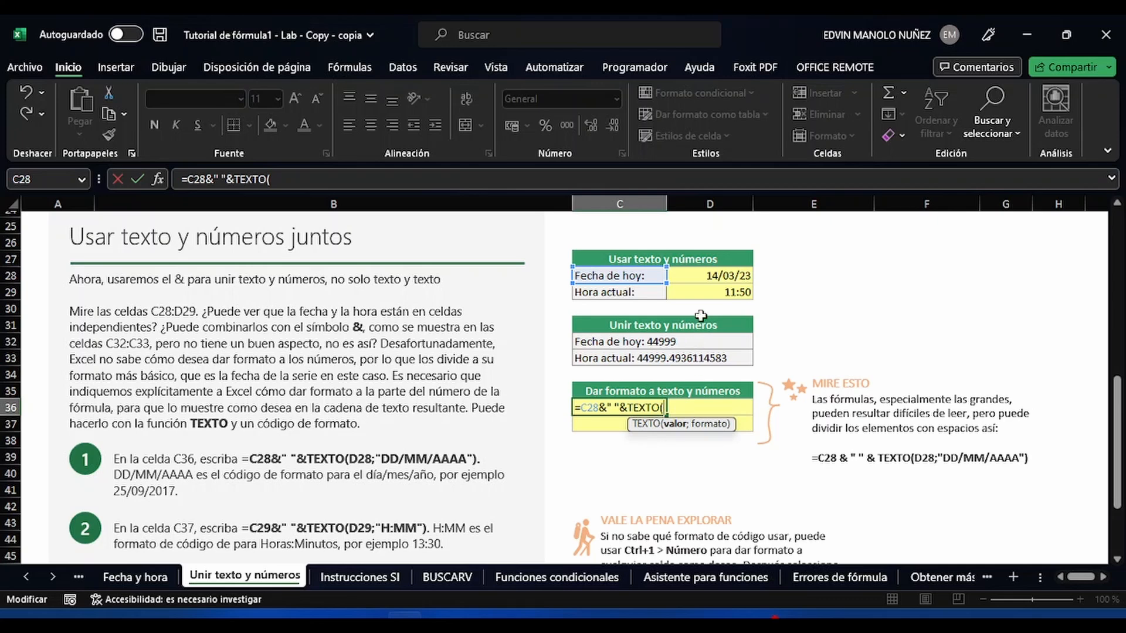
pyautogui.click(705, 277)
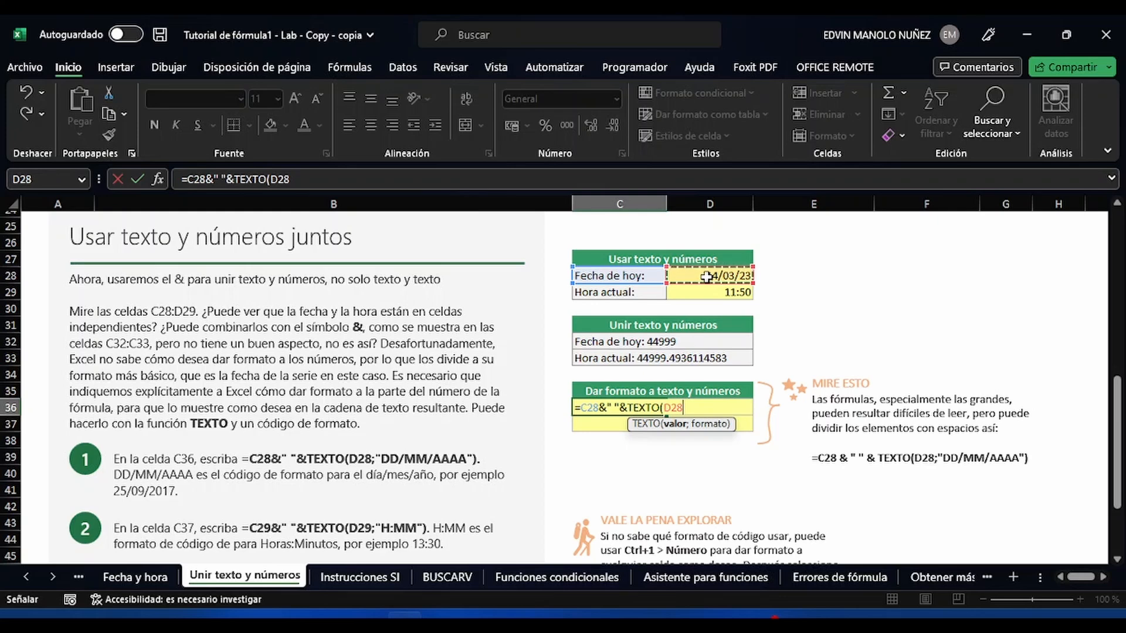
pyautogui.write(';')
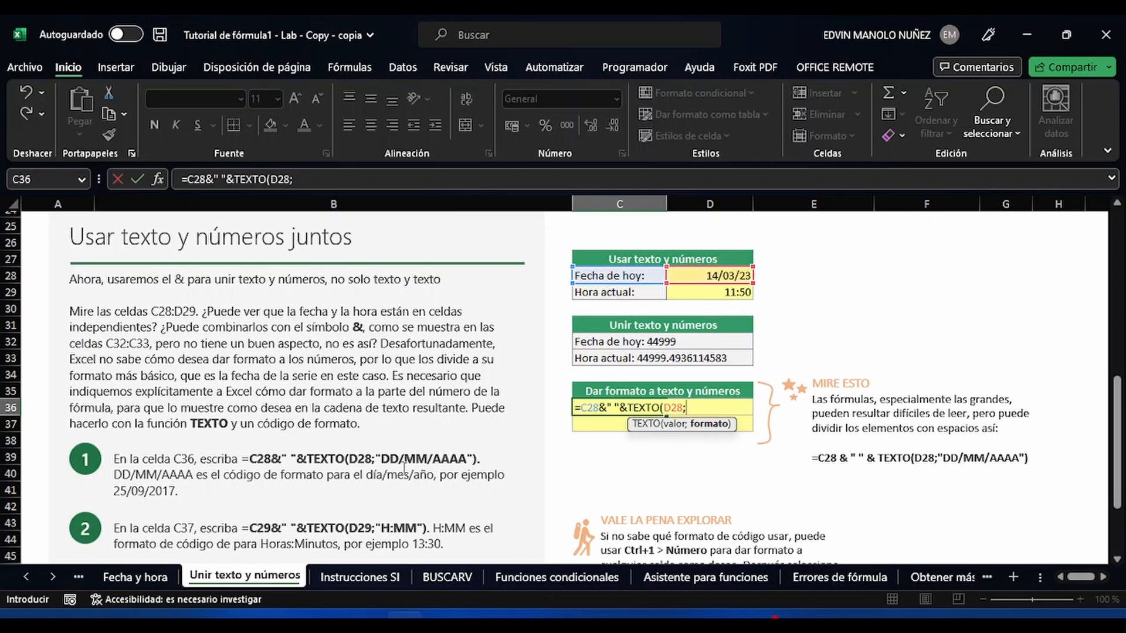
# Complete the C36 formula with the format code "DD/MM/AAAA", enter it and check the cell
pyautogui.write('""')
pyautogui.press('F2')
pyautogui.press('Left')
pyautogui.write('DD')
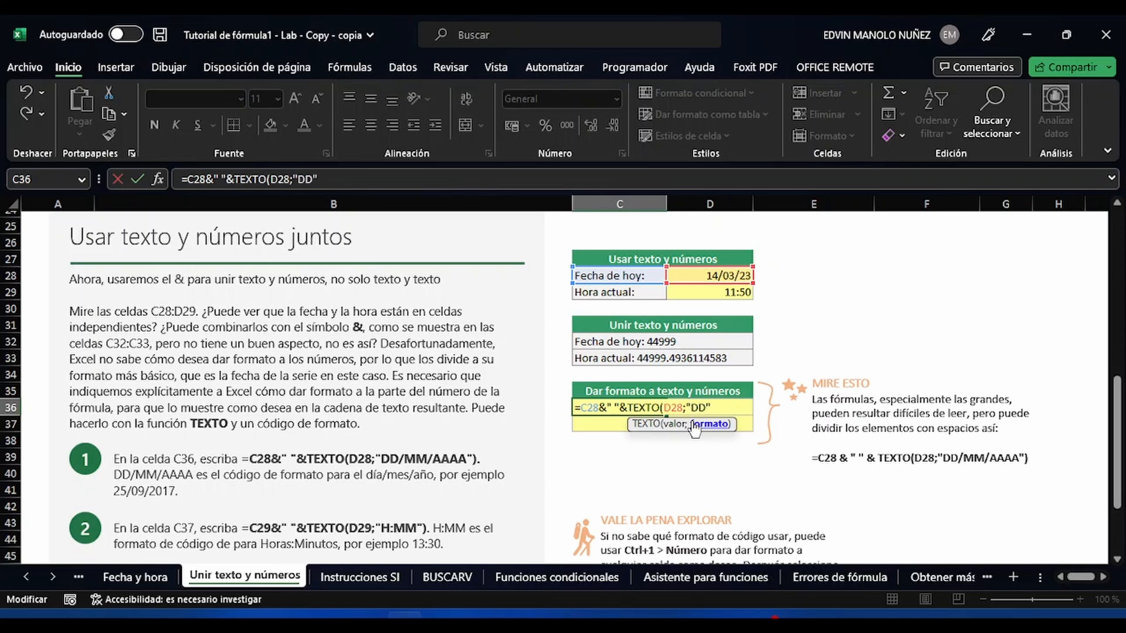
pyautogui.write('/MM/AAAA"')
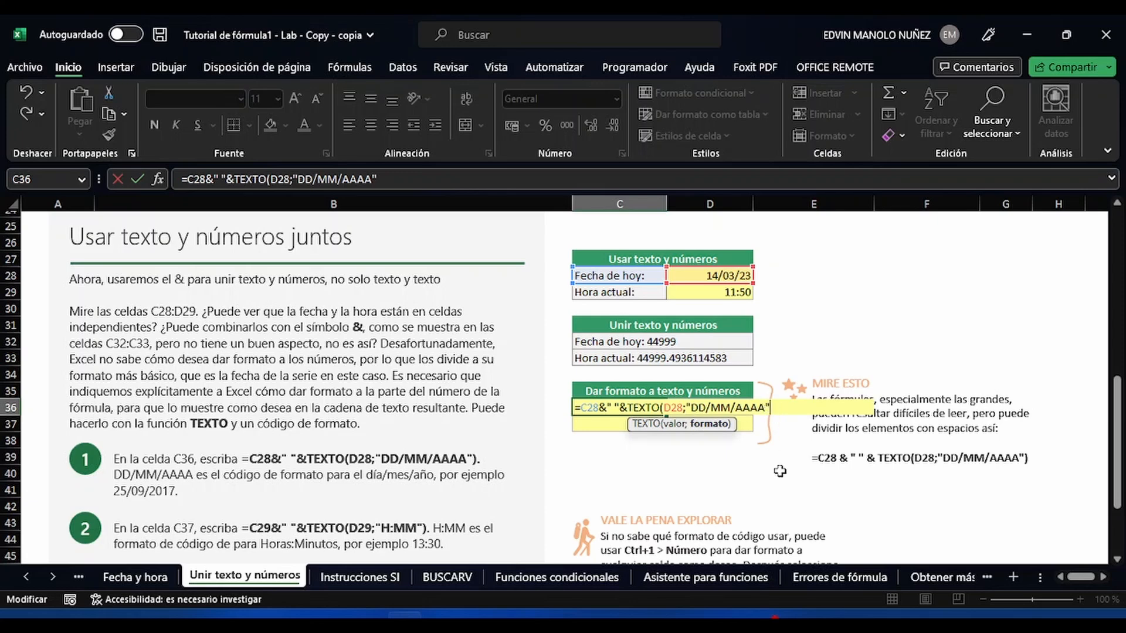
pyautogui.write(')')
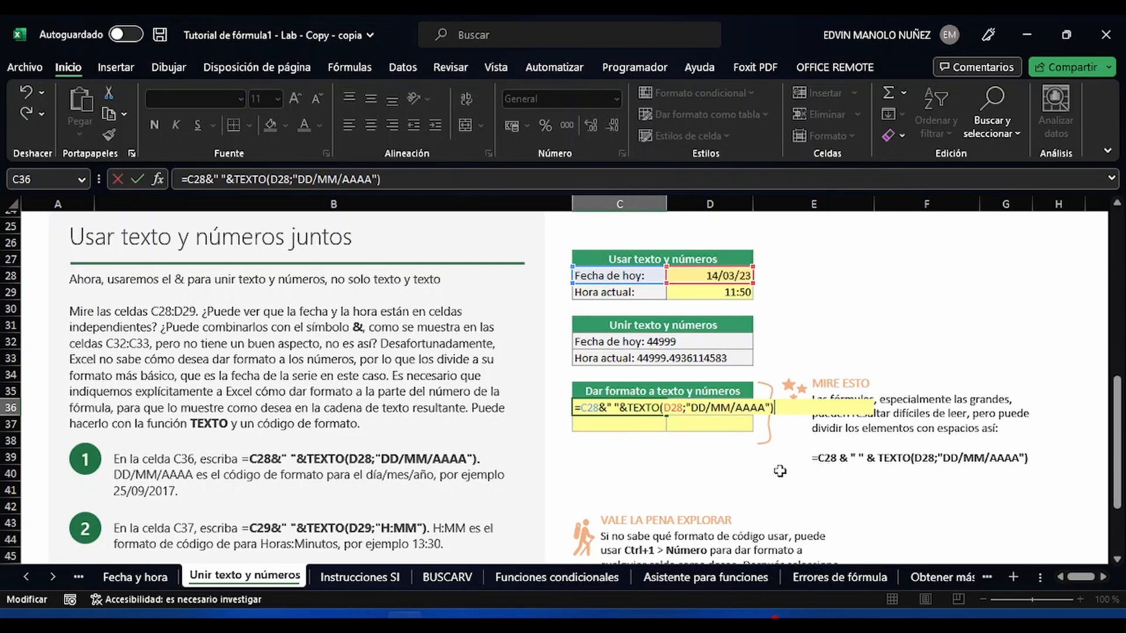
pyautogui.press('Return')
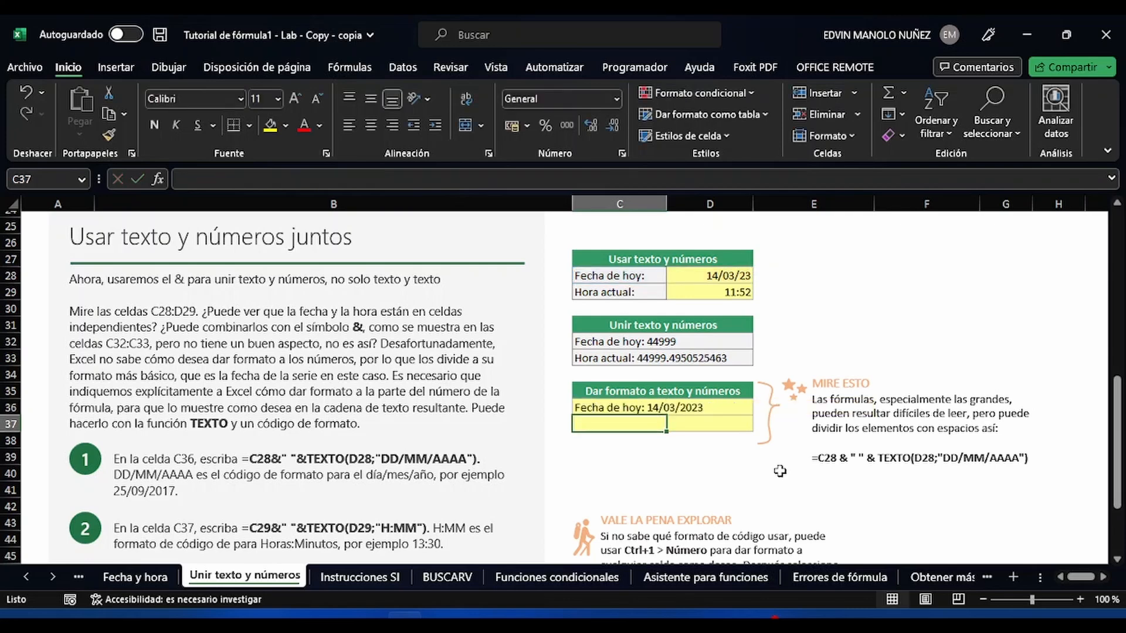
pyautogui.click(614, 409)
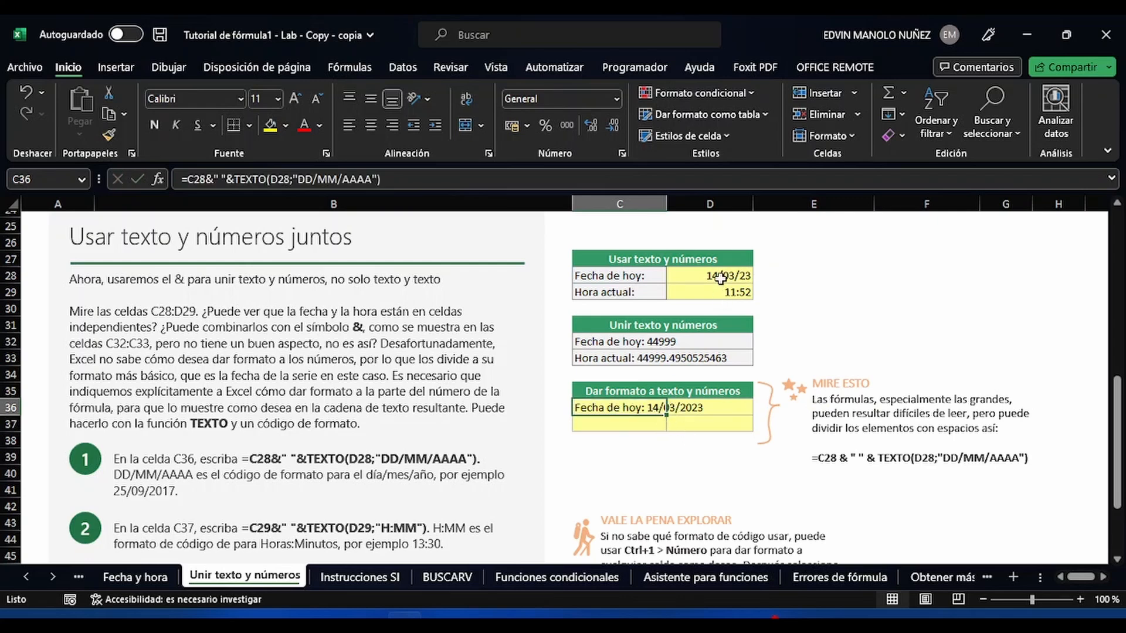
# Start a formula in cell C37 with =C29&" "&TEXTO(D29 to join the time label and the time
pyautogui.click(636, 428)
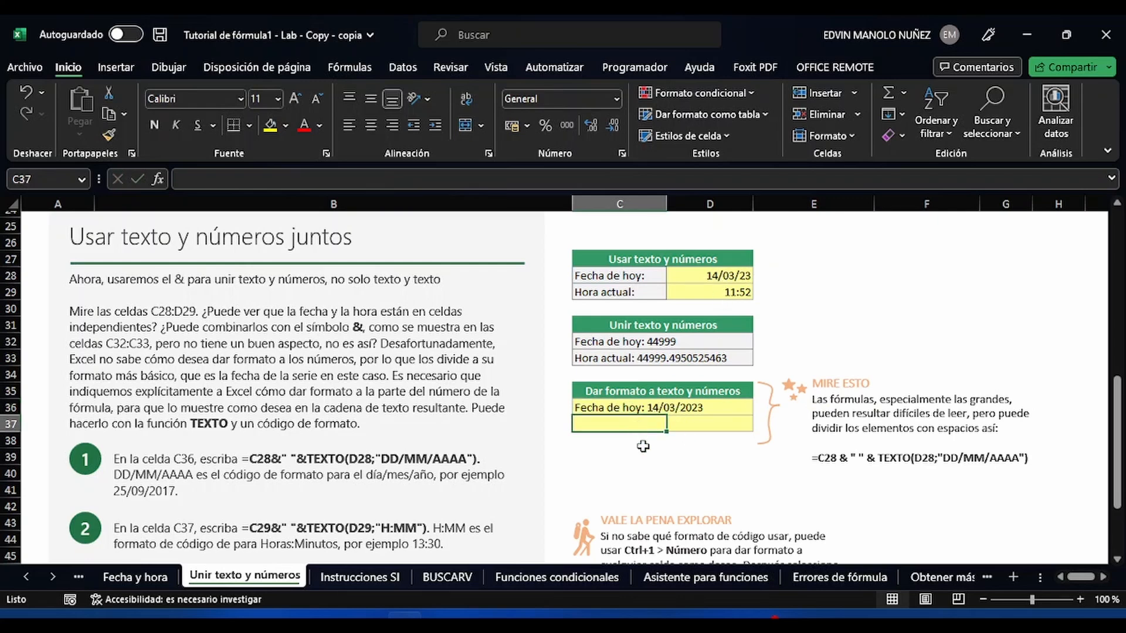
pyautogui.write('=')
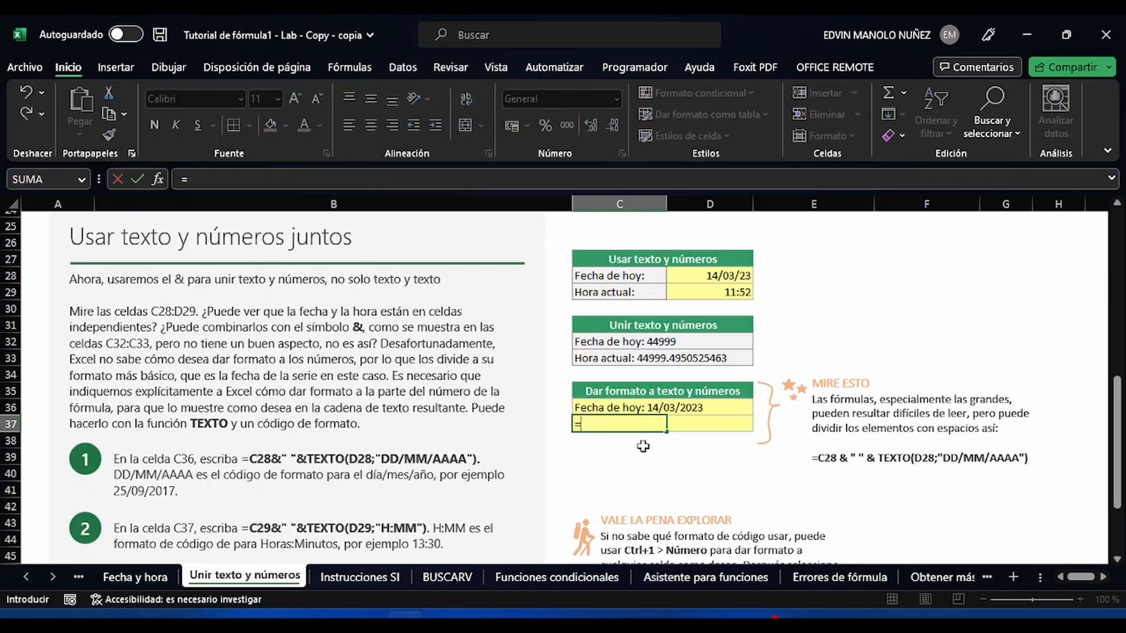
pyautogui.click(626, 297)
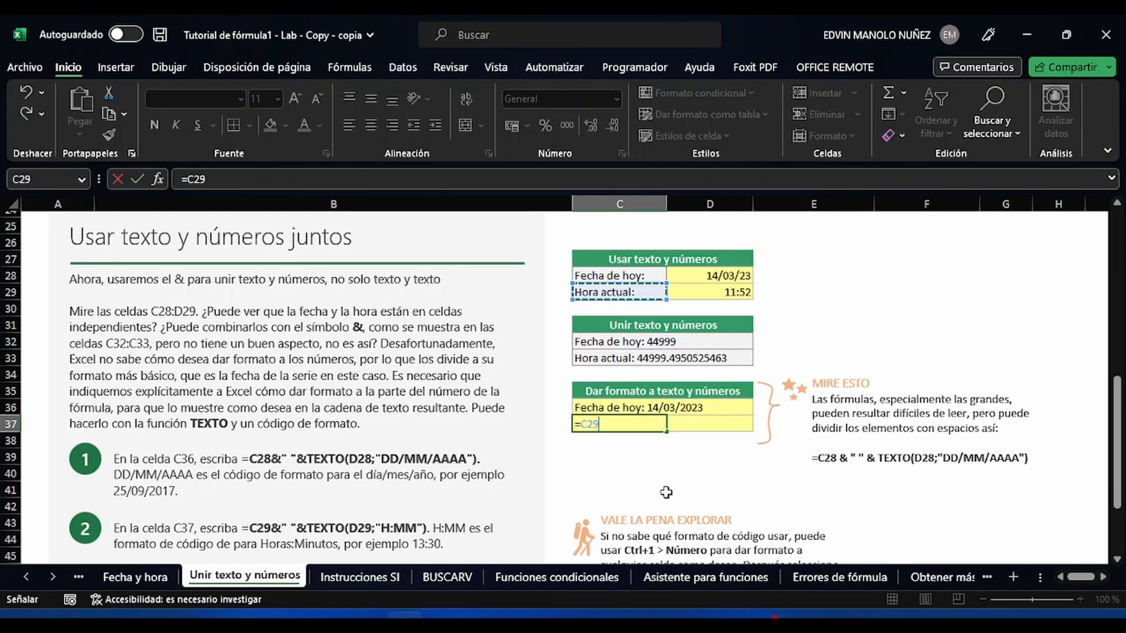
pyautogui.write('&" "&T')
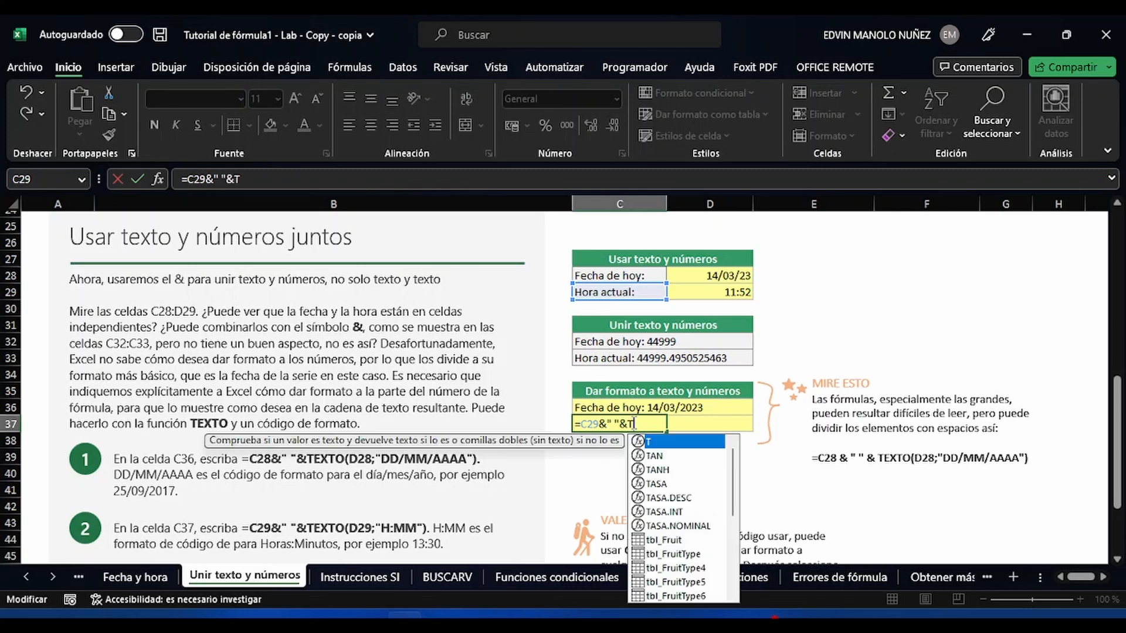
pyautogui.write('E')
pyautogui.doubleClick(660, 455)
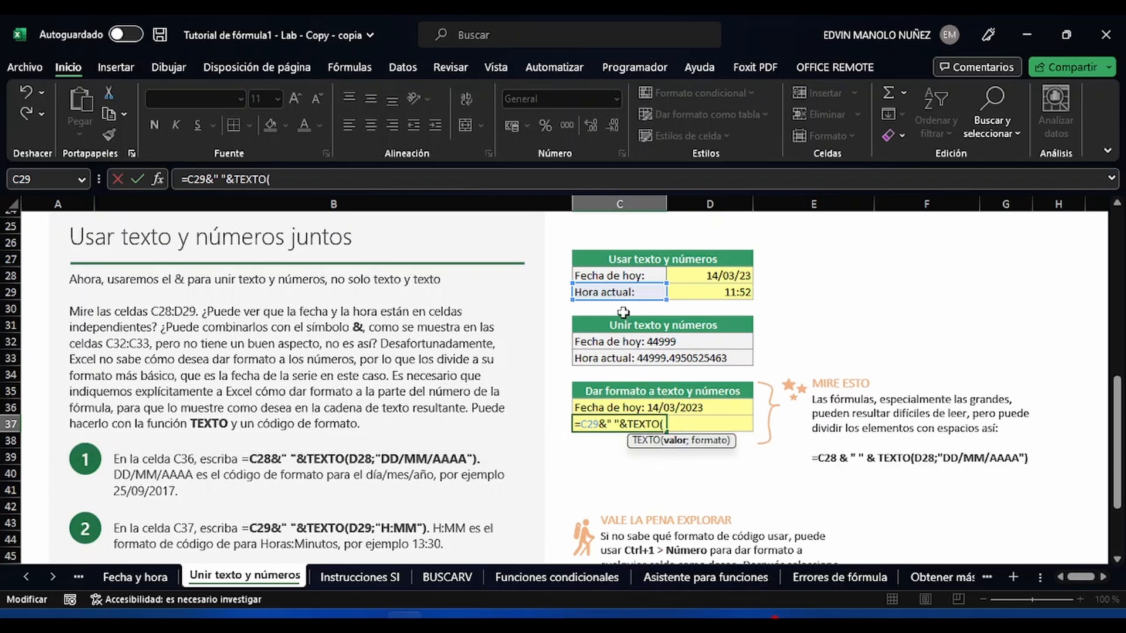
pyautogui.click(711, 293)
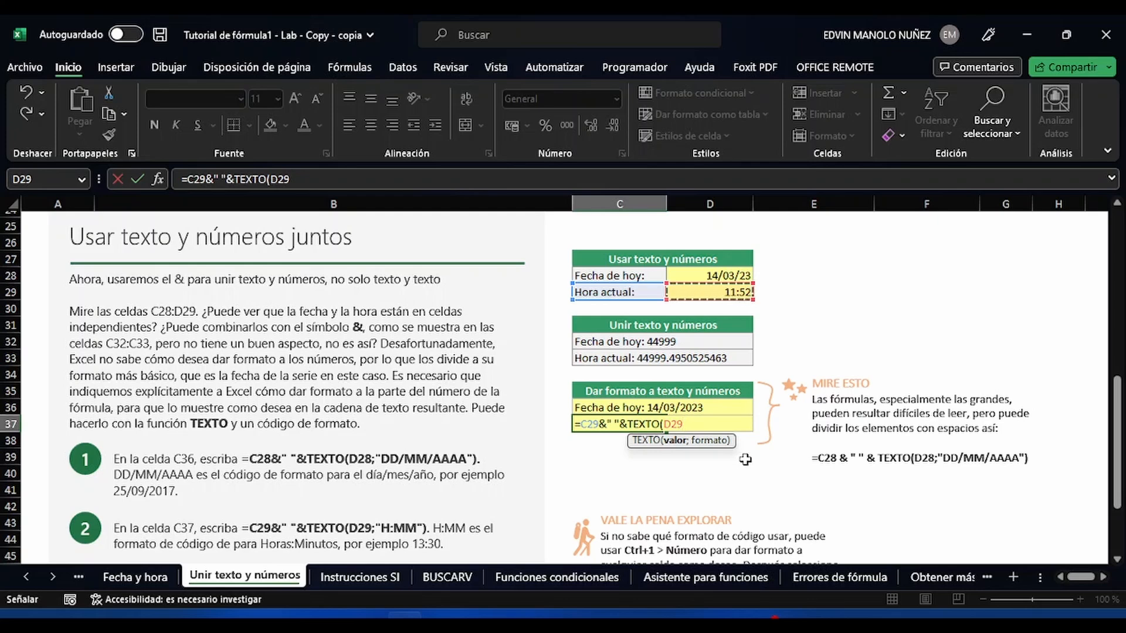
# Complete the C37 formula with the format code "H:MM", enter it and check the cell
pyautogui.write(';""')
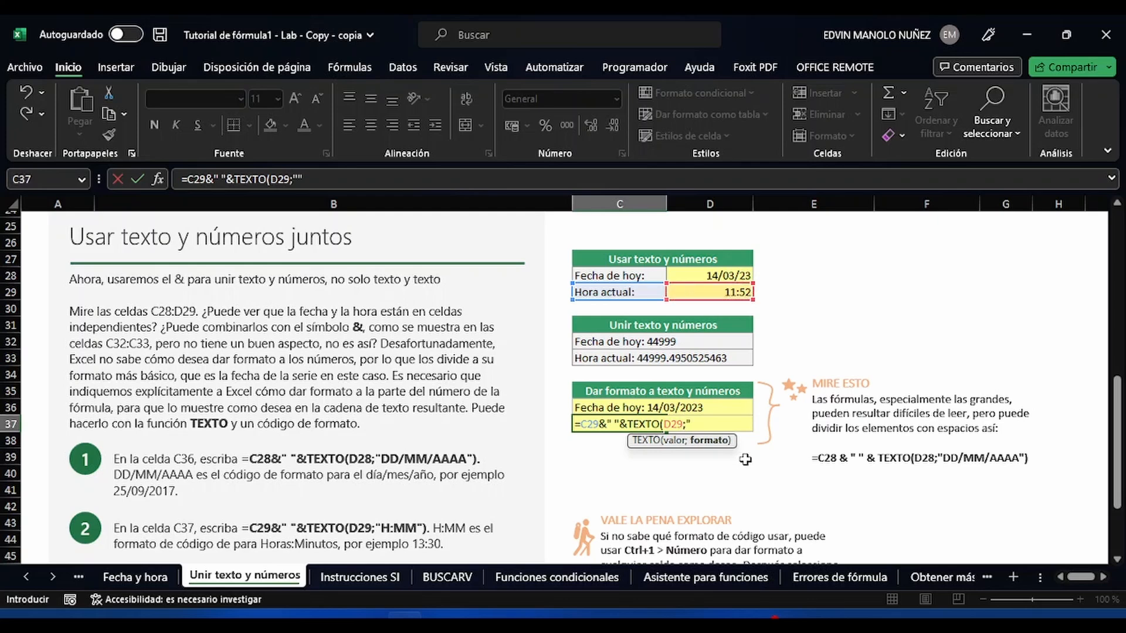
pyautogui.write(')')
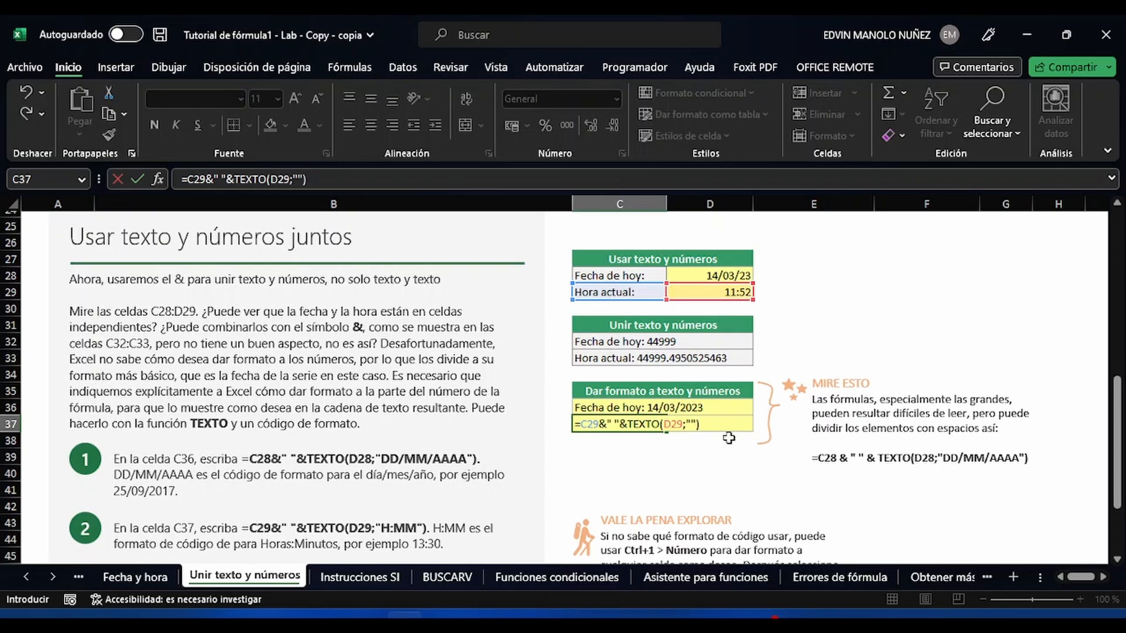
pyautogui.click(692, 424)
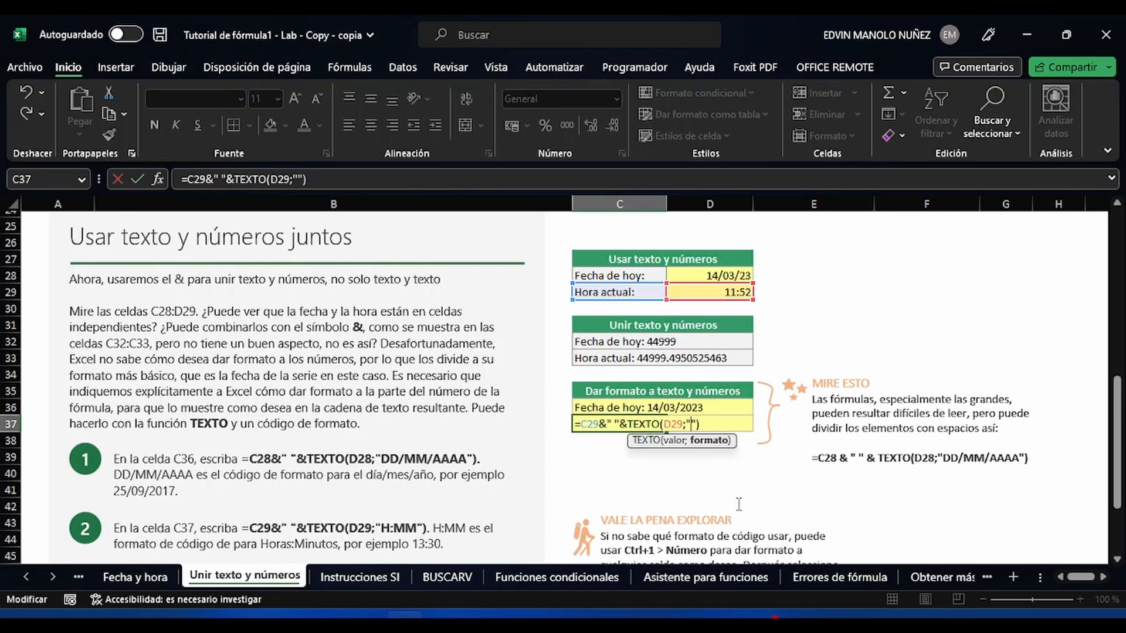
pyautogui.write('H:MM')
pyautogui.press('Return')
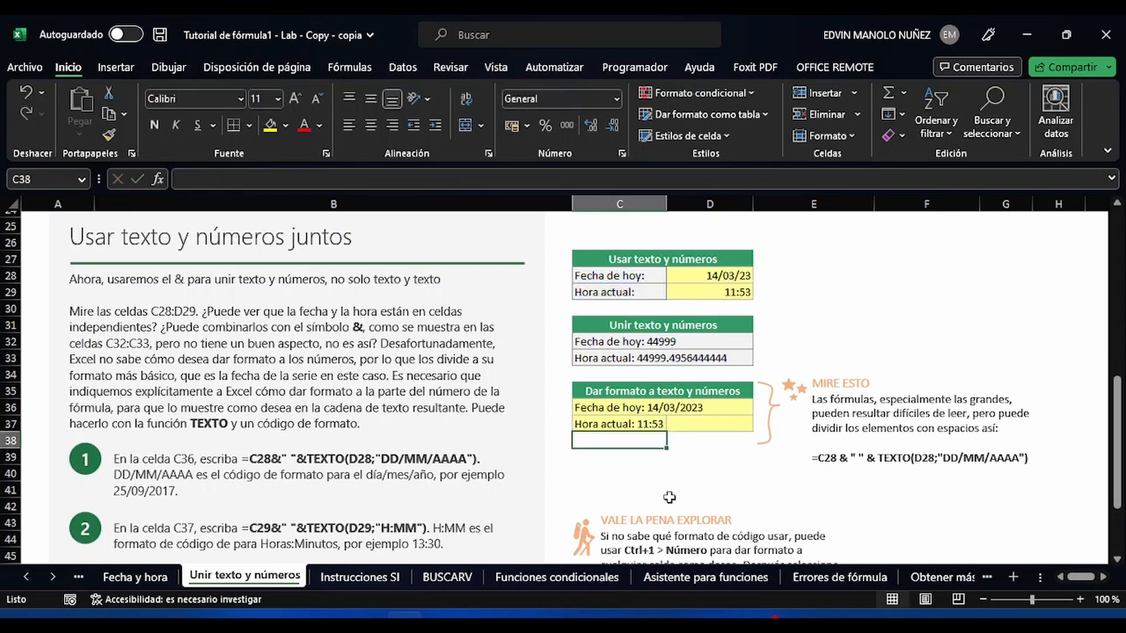
pyautogui.click(637, 425)
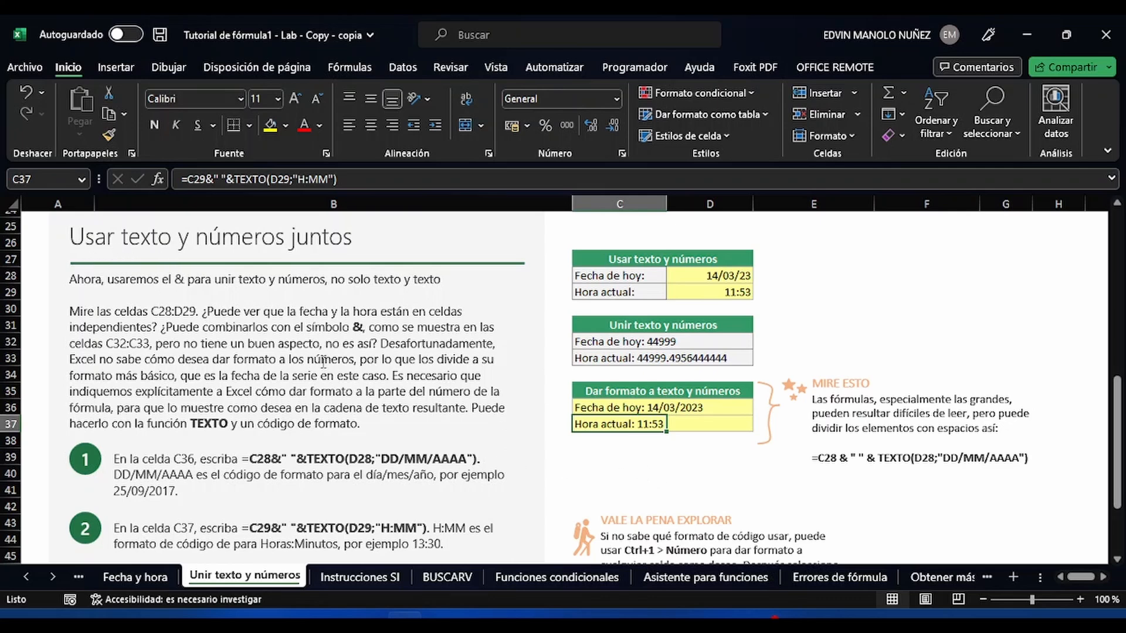
# On the "Instrucciones SI" sheet, start an SI formula in cell D9 with C9 in its logical test
pyautogui.click(382, 578)
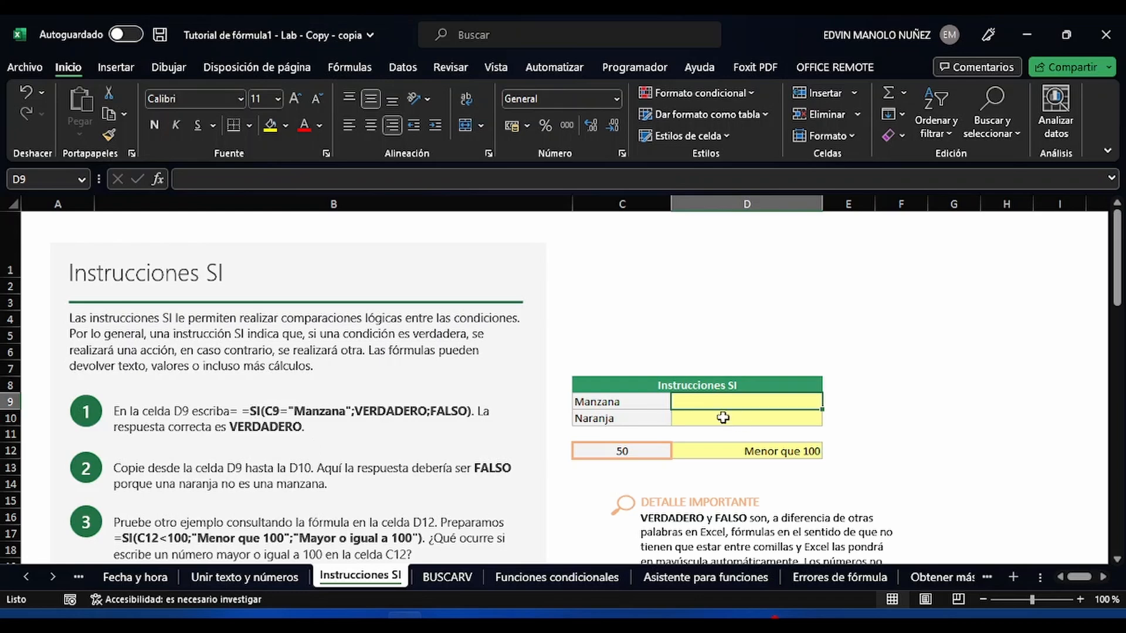
pyautogui.click(622, 404)
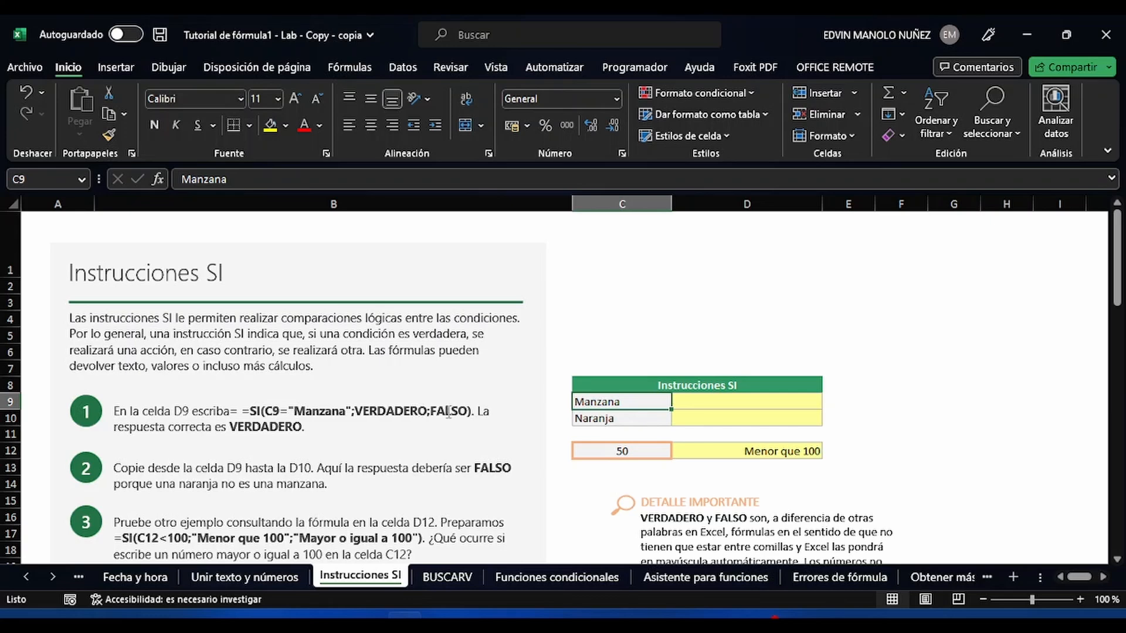
pyautogui.click(701, 401)
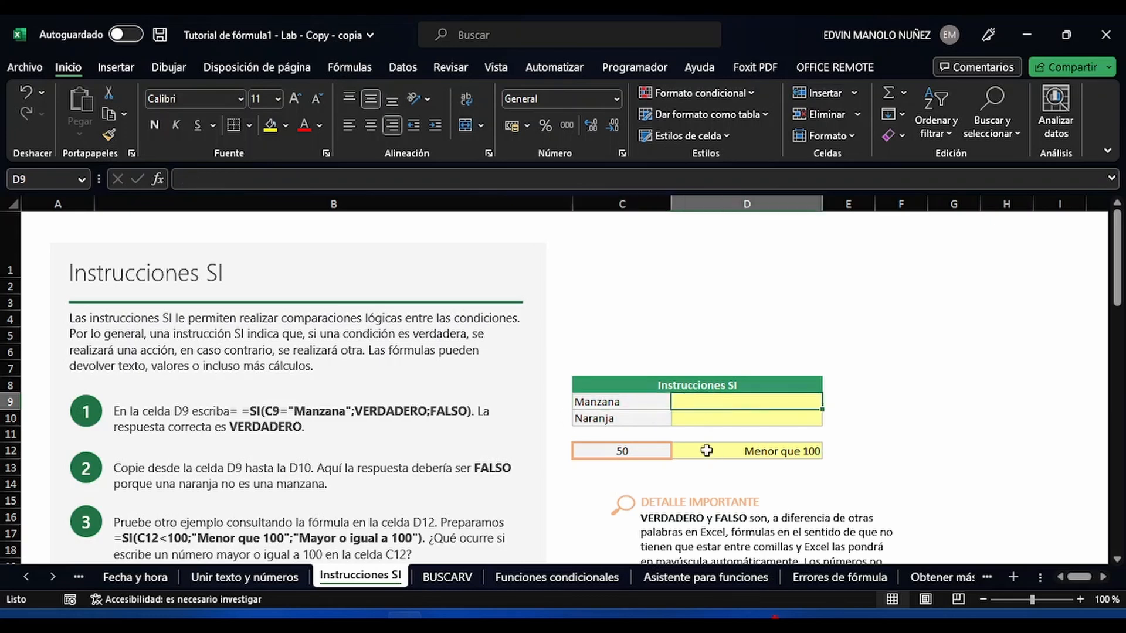
pyautogui.write('=')
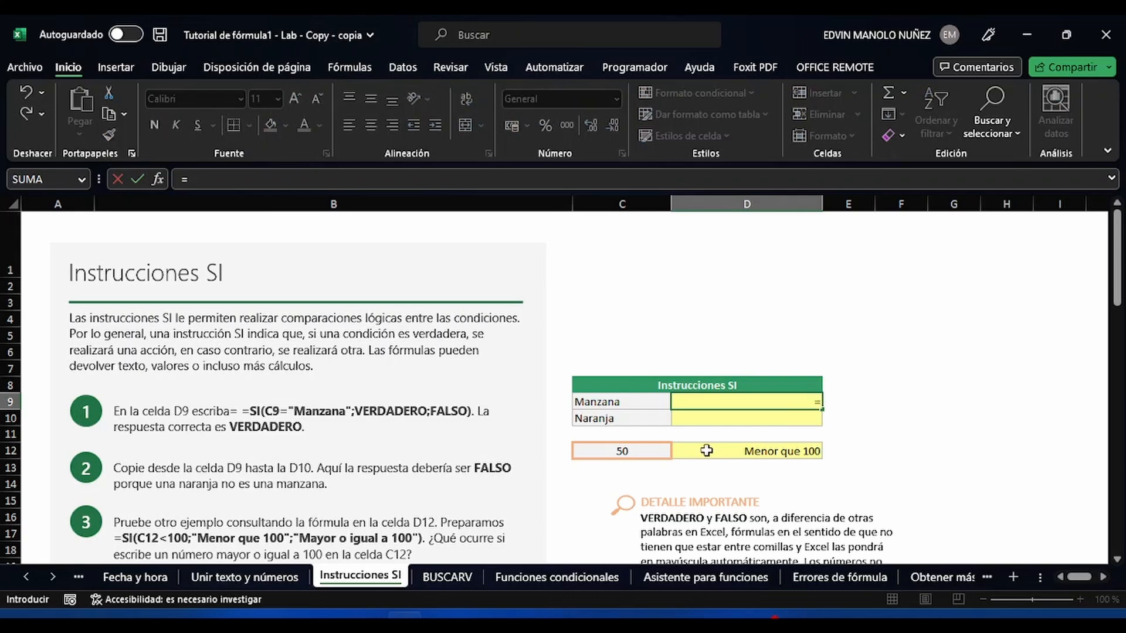
pyautogui.write('SI(')
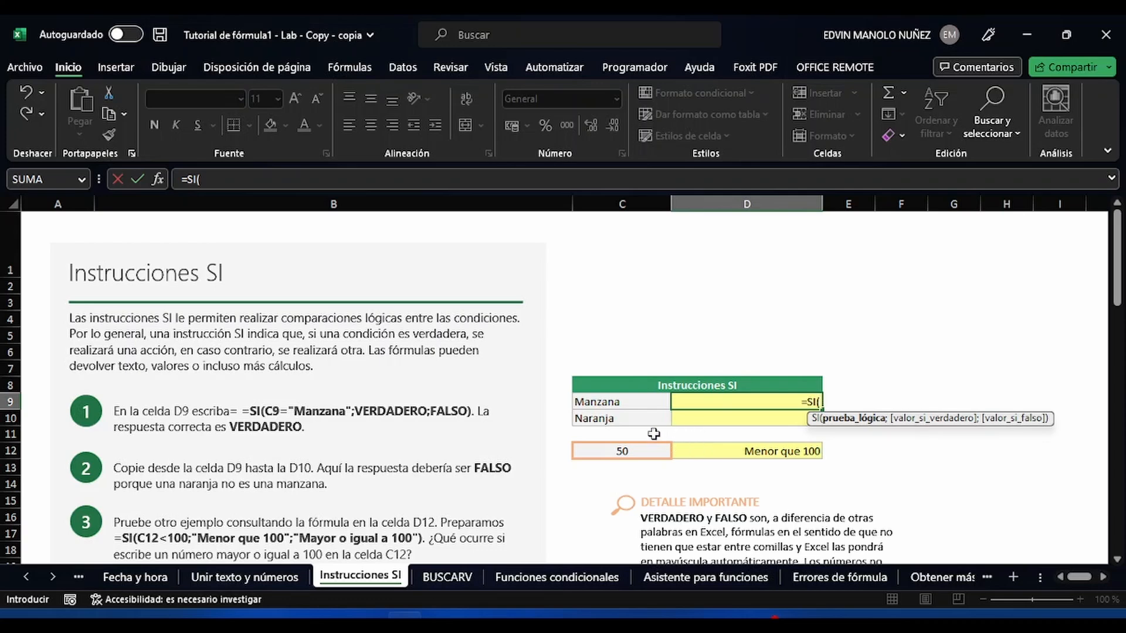
pyautogui.click(632, 402)
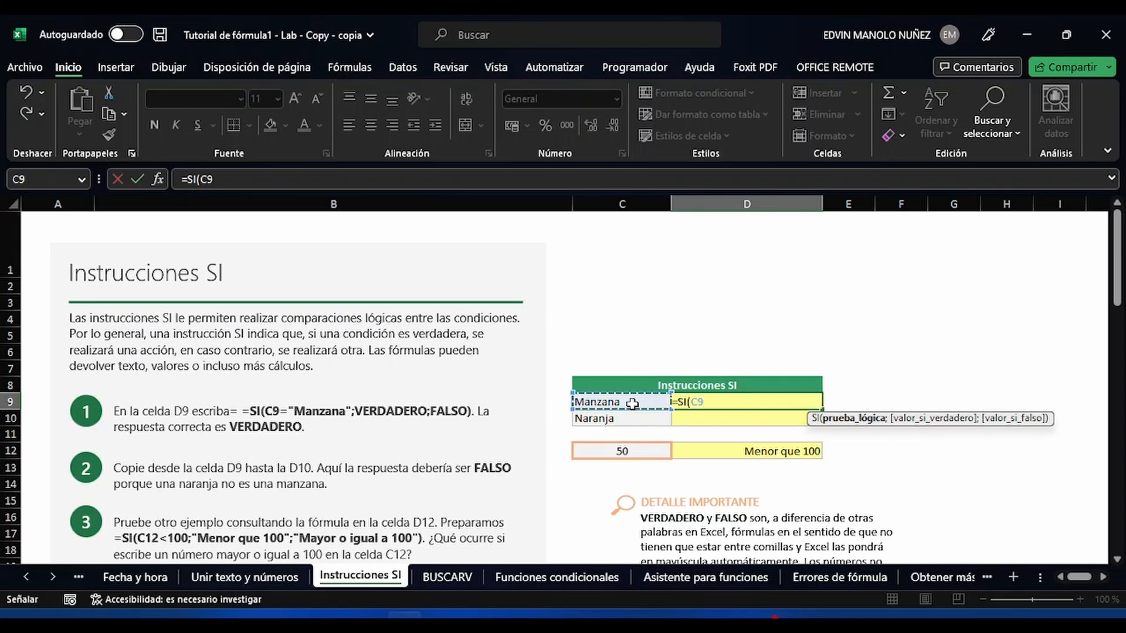
# Complete the logical test of the D9 formula so that C9 is compared with "Manzana"
pyautogui.write('=""')
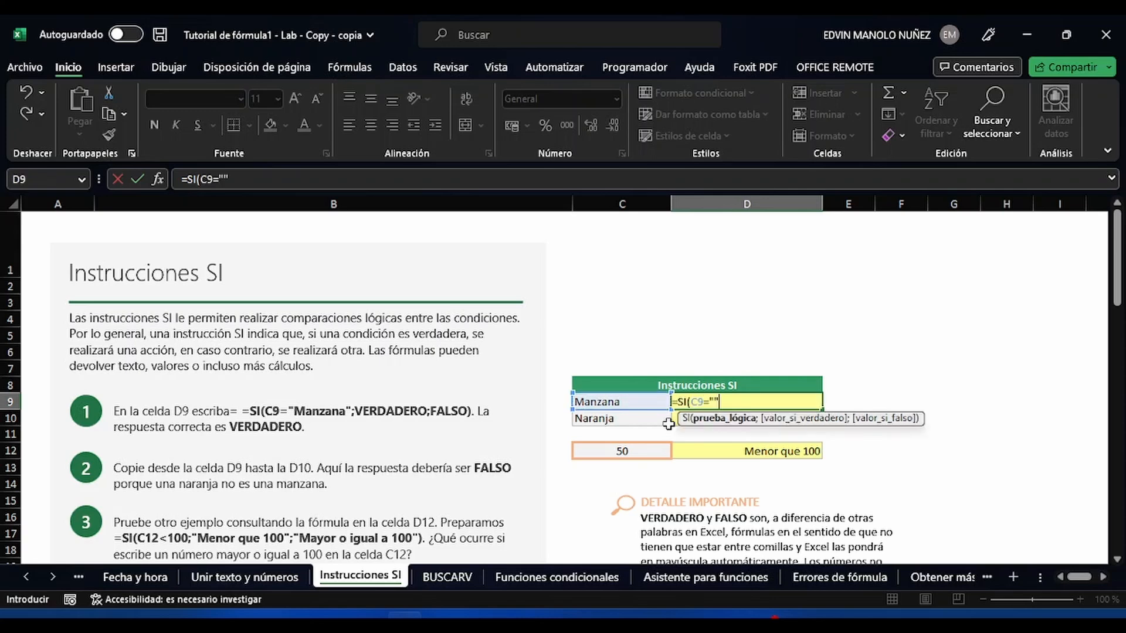
pyautogui.click(715, 403)
pyautogui.write('mA')
pyautogui.press('BackSpace')
pyautogui.press('BackSpace')
pyautogui.write('Manzana"')
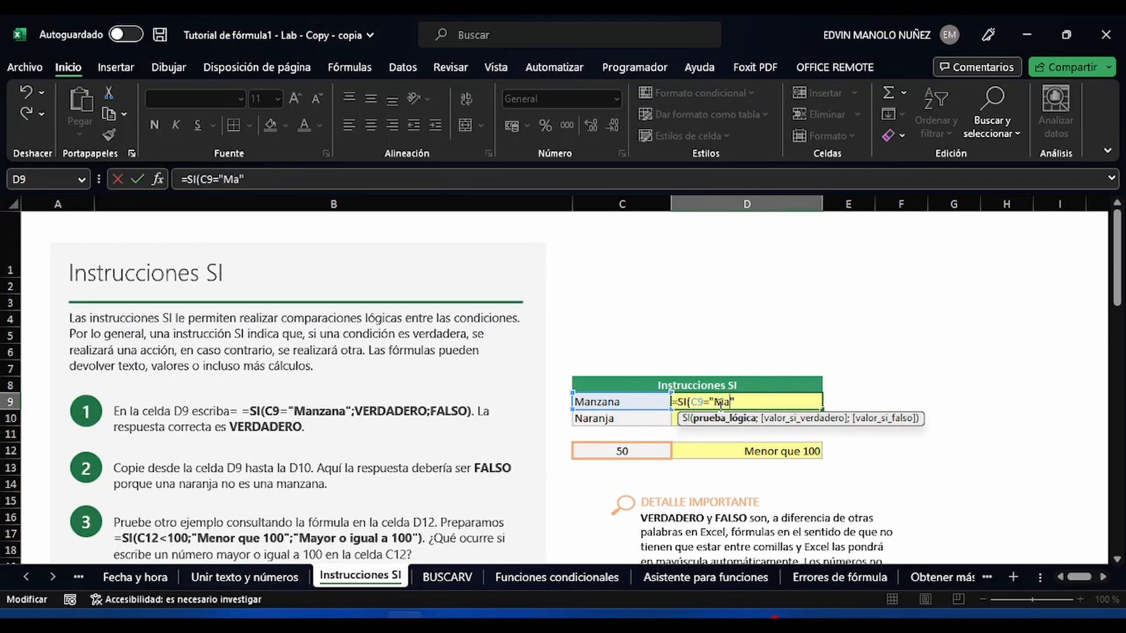
# Finish the D9 formula with VERDADERO as the true result and FALSO as the false result, and enter it
pyautogui.write(';')
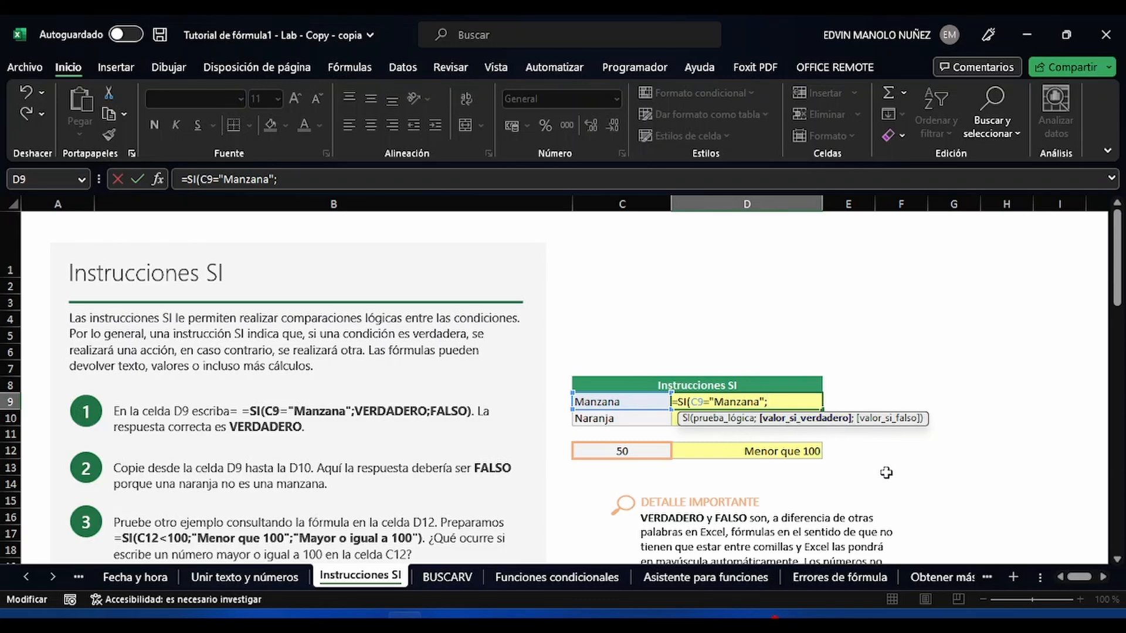
pyautogui.write('ver')
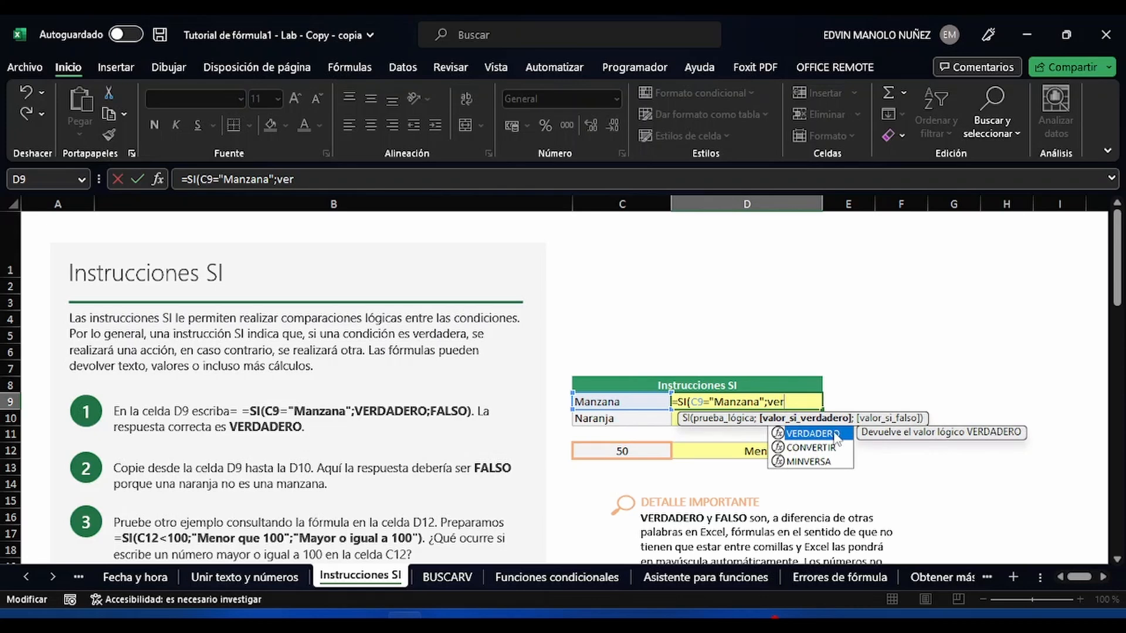
pyautogui.press('Tab')
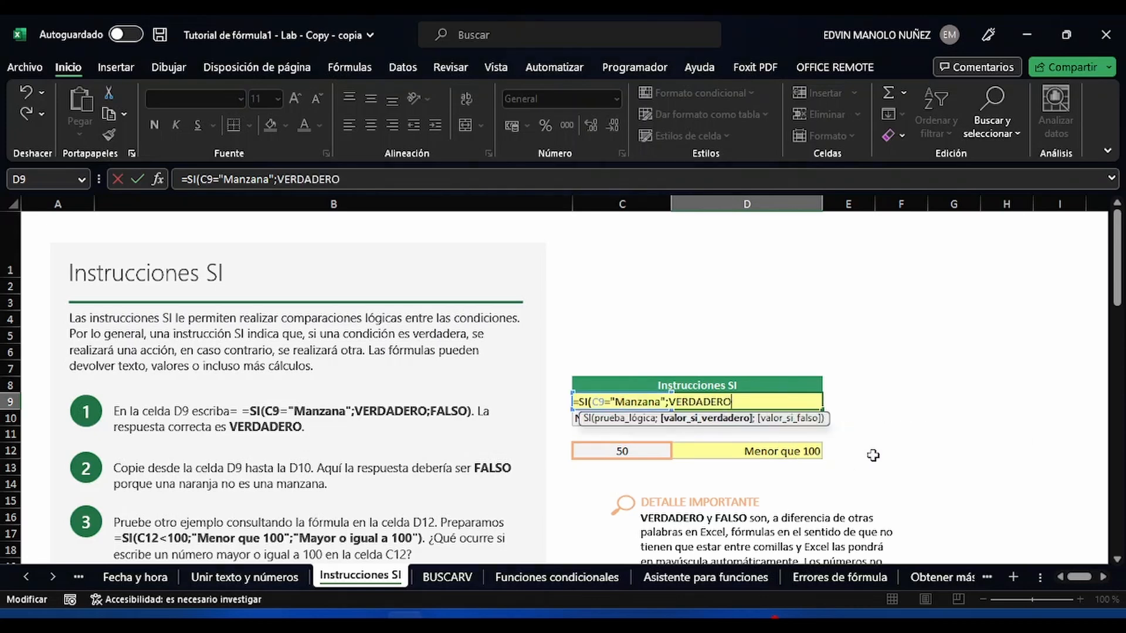
pyautogui.write(',f')
pyautogui.press('BackSpace')
pyautogui.press('BackSpace')
pyautogui.write(';')
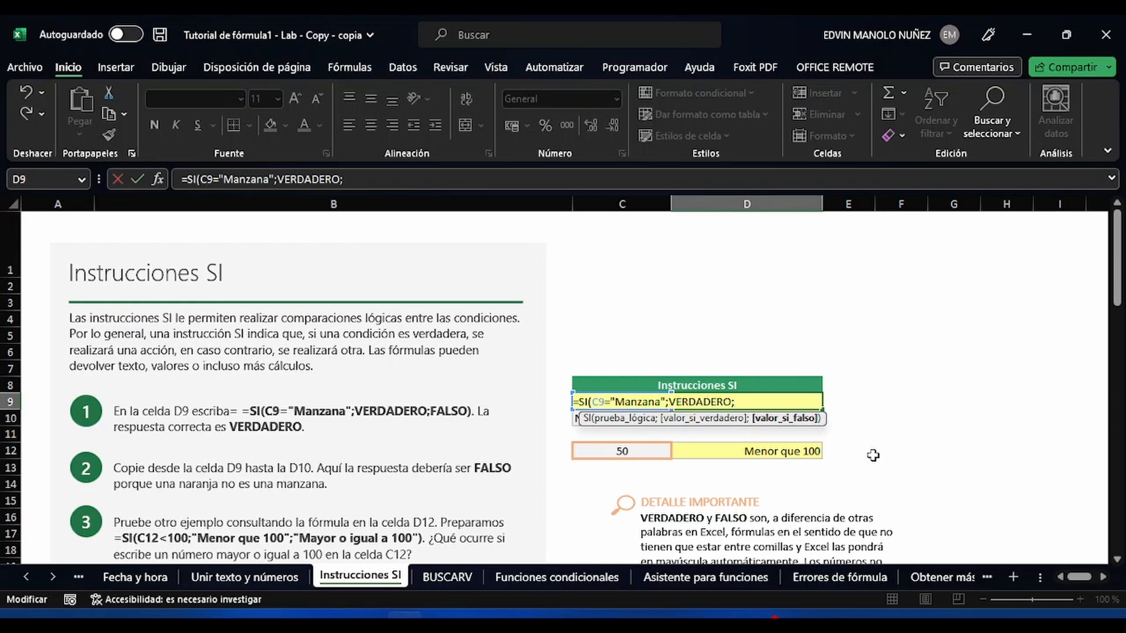
pyautogui.write('fal')
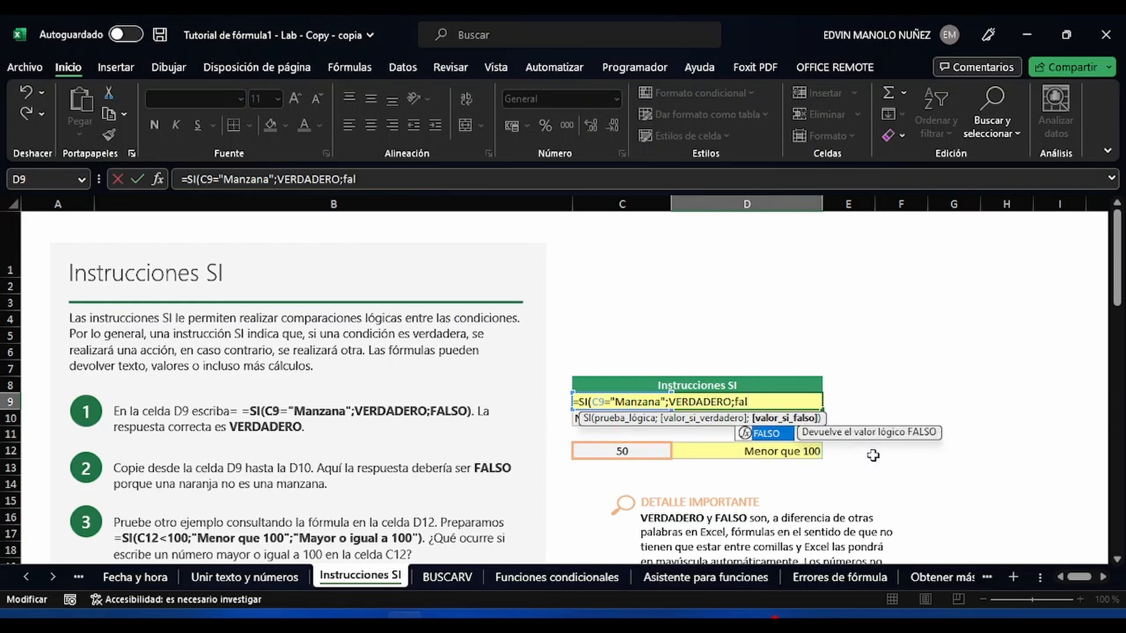
pyautogui.press('Tab')
pyautogui.write(')')
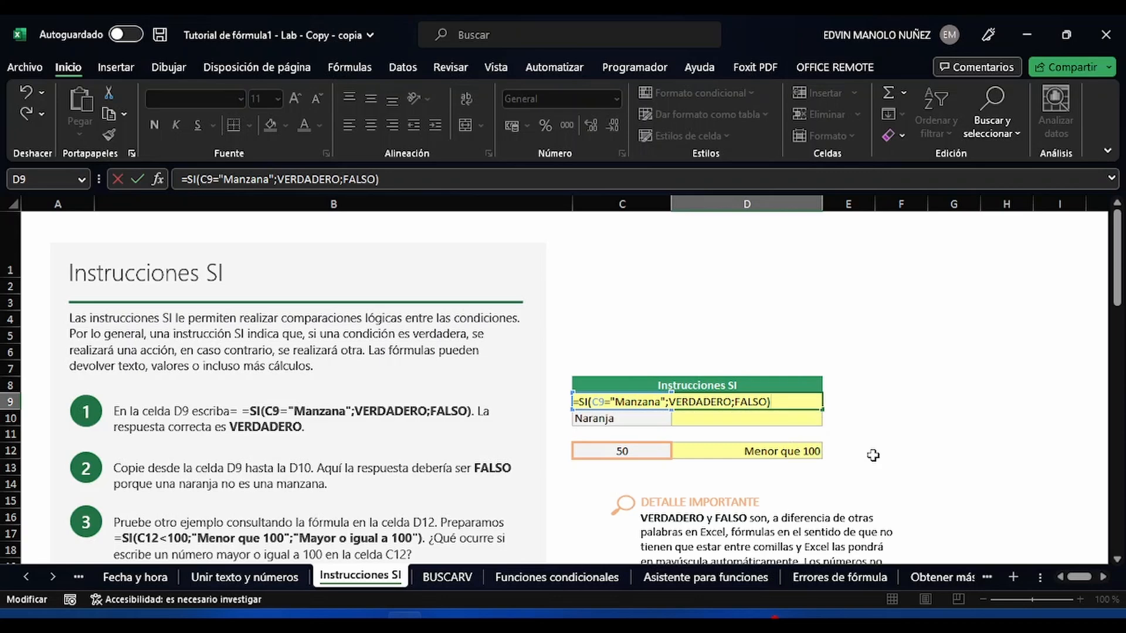
pyautogui.press('Return')
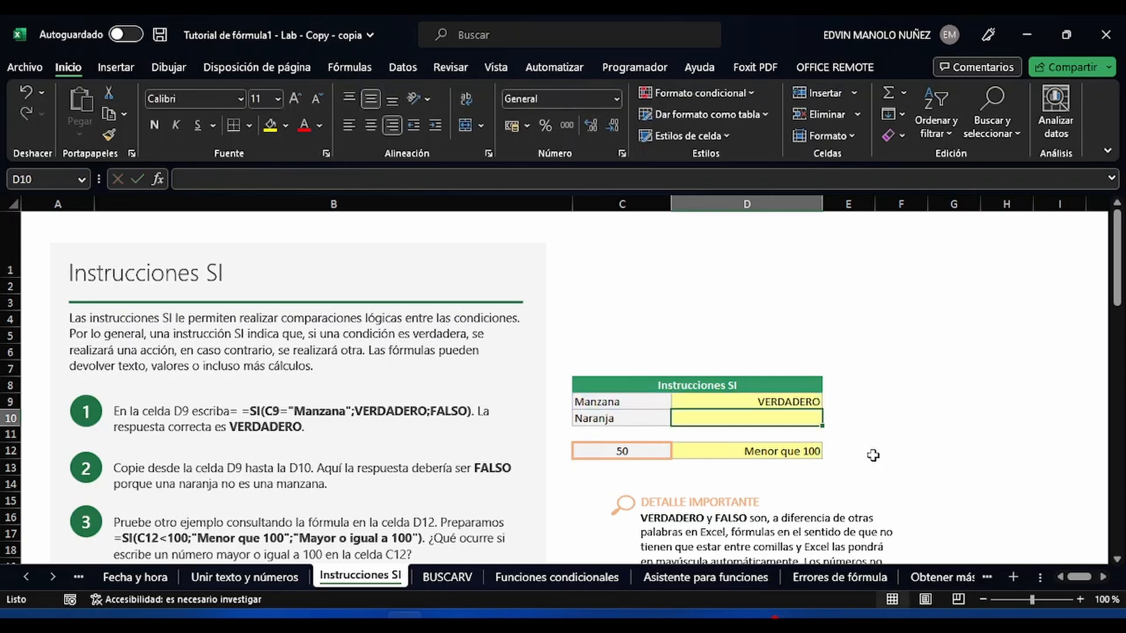
# Test the D9 formula by changing cell C9 to "Manzana1", check D9, and restore C9 to "Manzana"
pyautogui.click(740, 401)
pyautogui.click(605, 406)
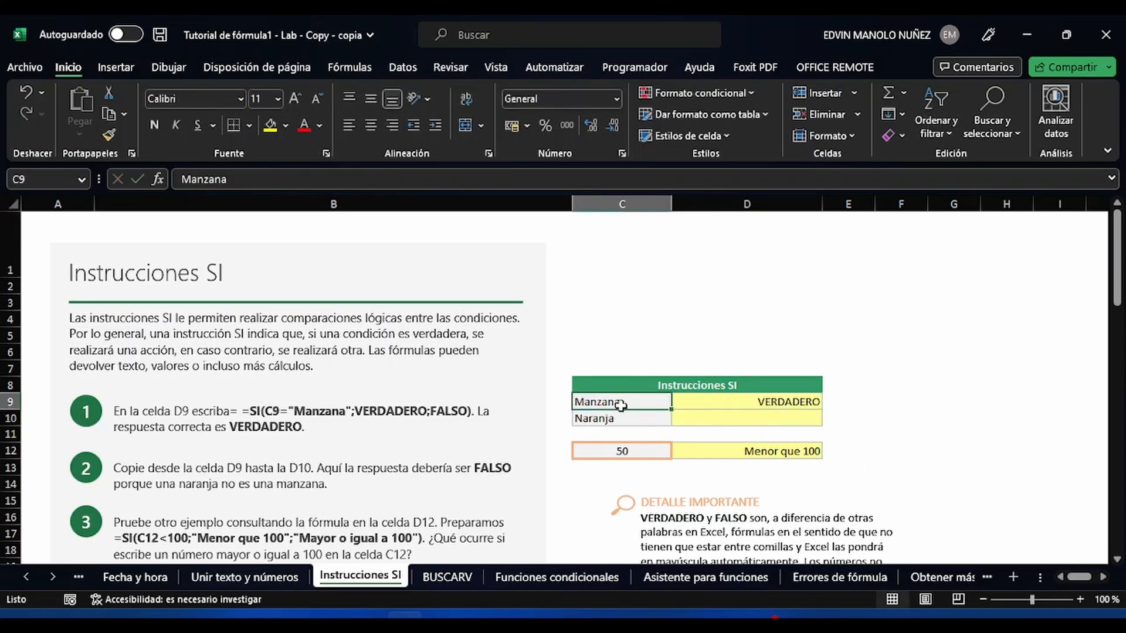
pyautogui.doubleClick(620, 404)
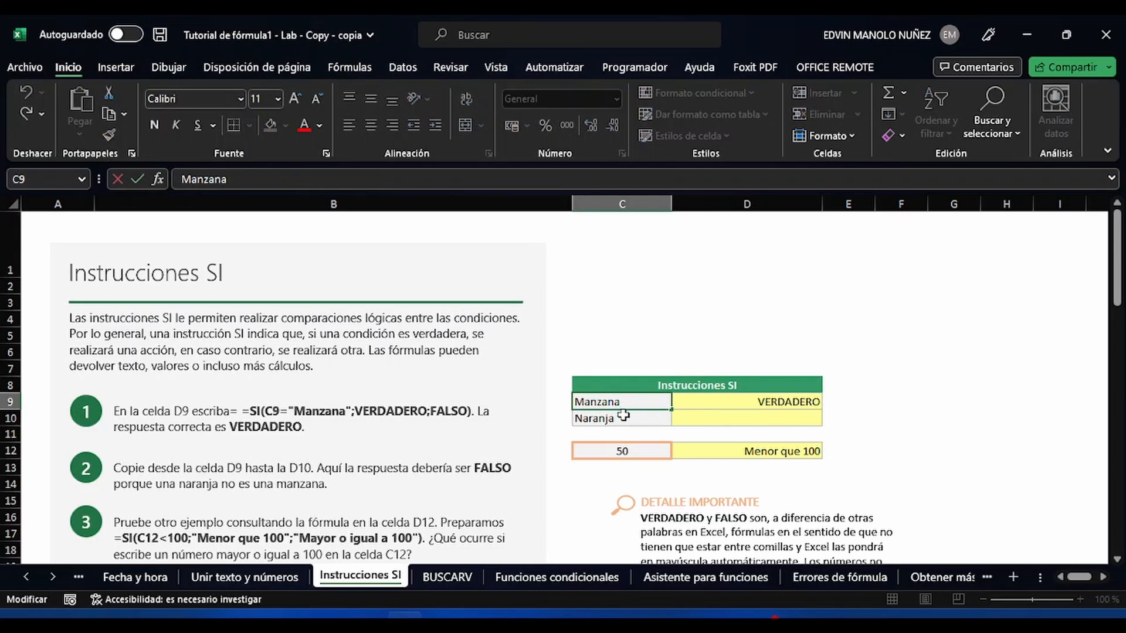
pyautogui.write('1')
pyautogui.click(736, 405)
pyautogui.click(734, 421)
pyautogui.click(728, 401)
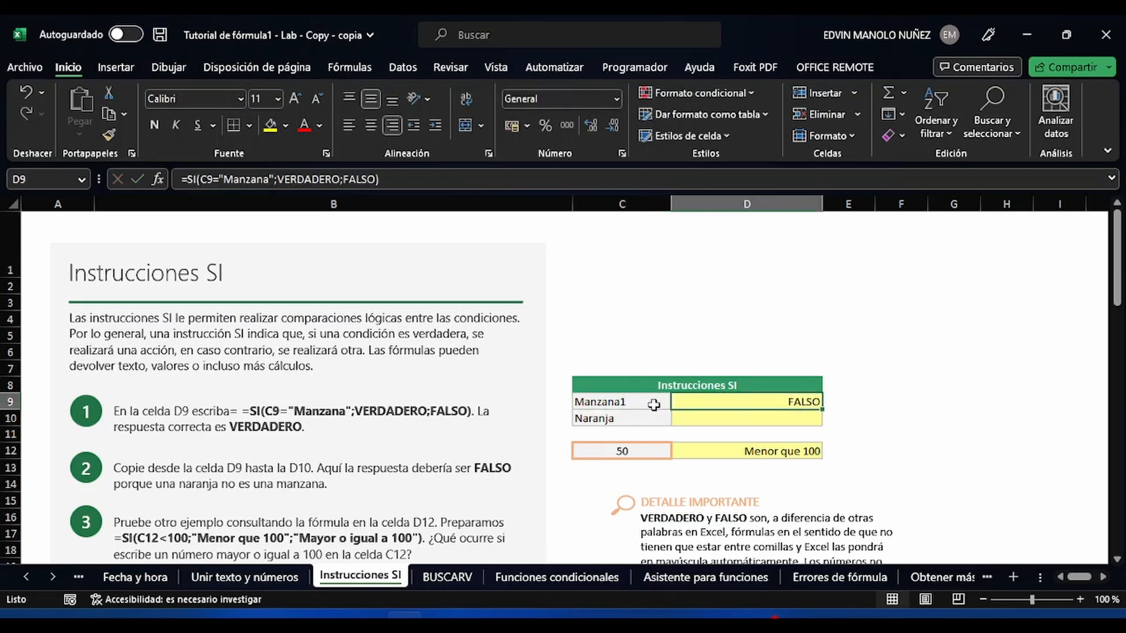
pyautogui.doubleClick(636, 401)
pyautogui.press('BackSpace')
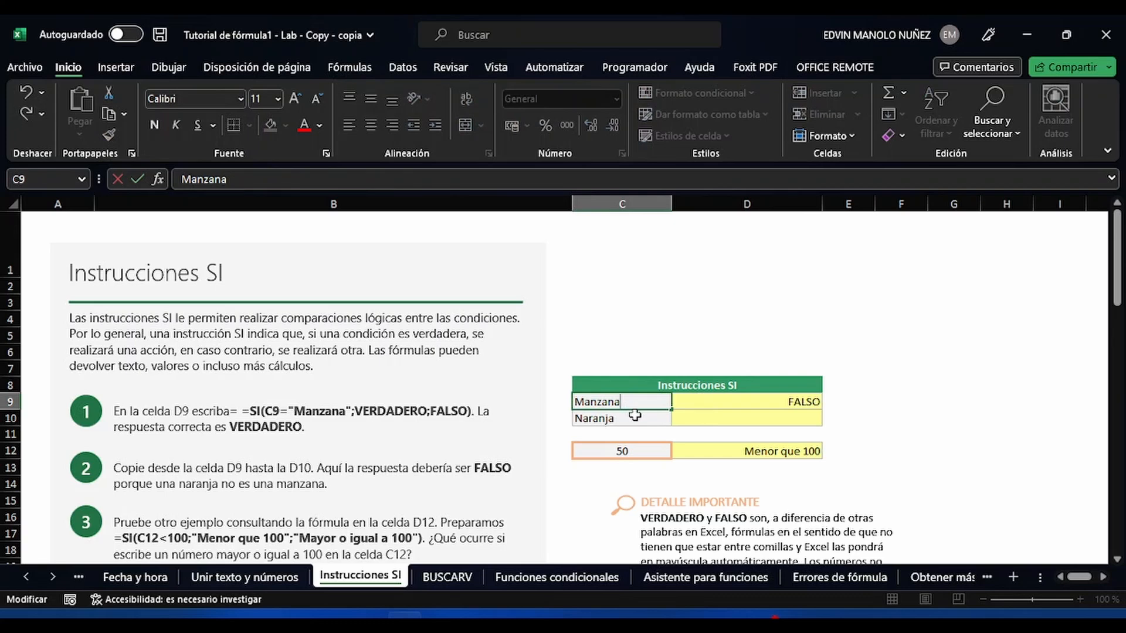
# Copy the SI formula from cell D9 down to D10
pyautogui.click(739, 406)
pyautogui.moveTo(825, 412); pyautogui.dragTo(820, 425)
pyautogui.click(787, 418)
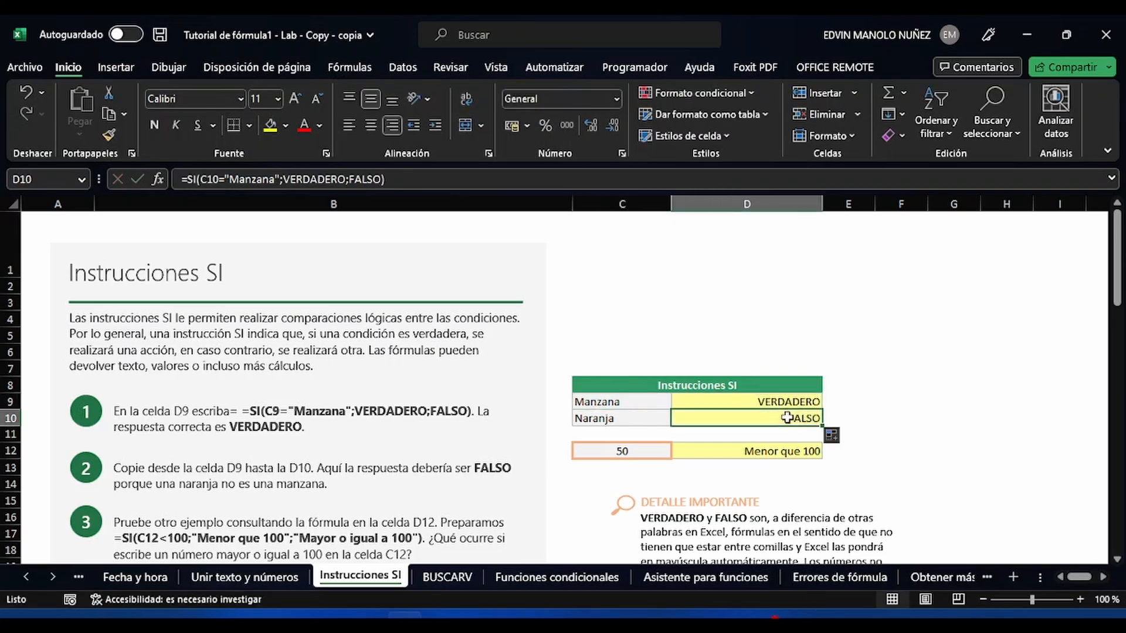
# Compare the fruit names in C9 and C10 with the SI formulas in D9 and D10
pyautogui.click(609, 419)
pyautogui.click(607, 404)
pyautogui.click(606, 421)
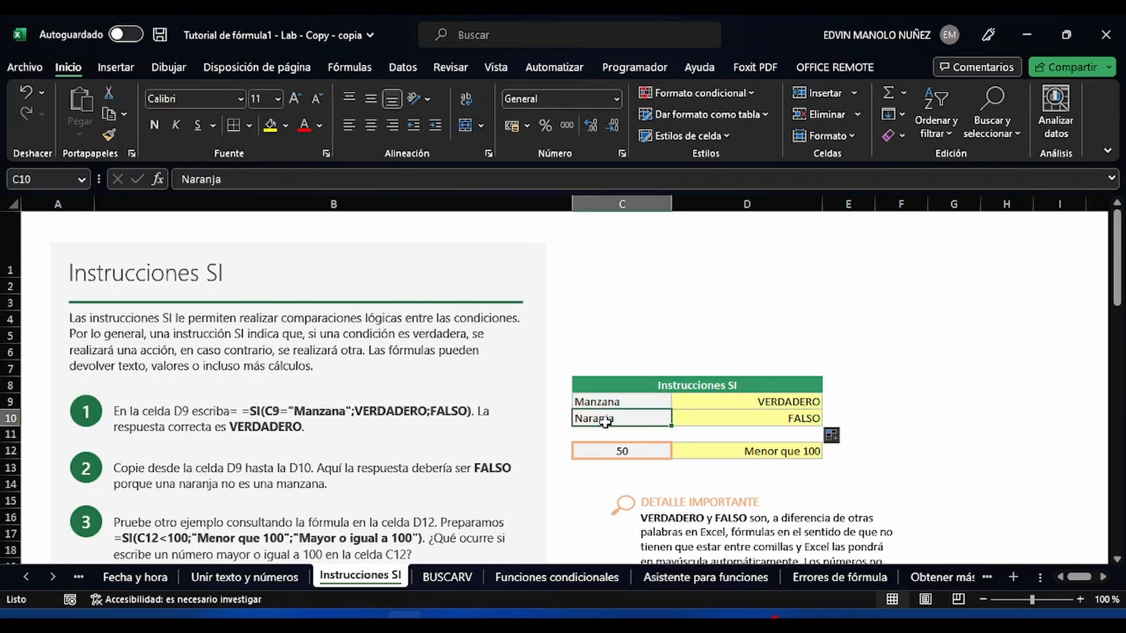
pyautogui.click(759, 422)
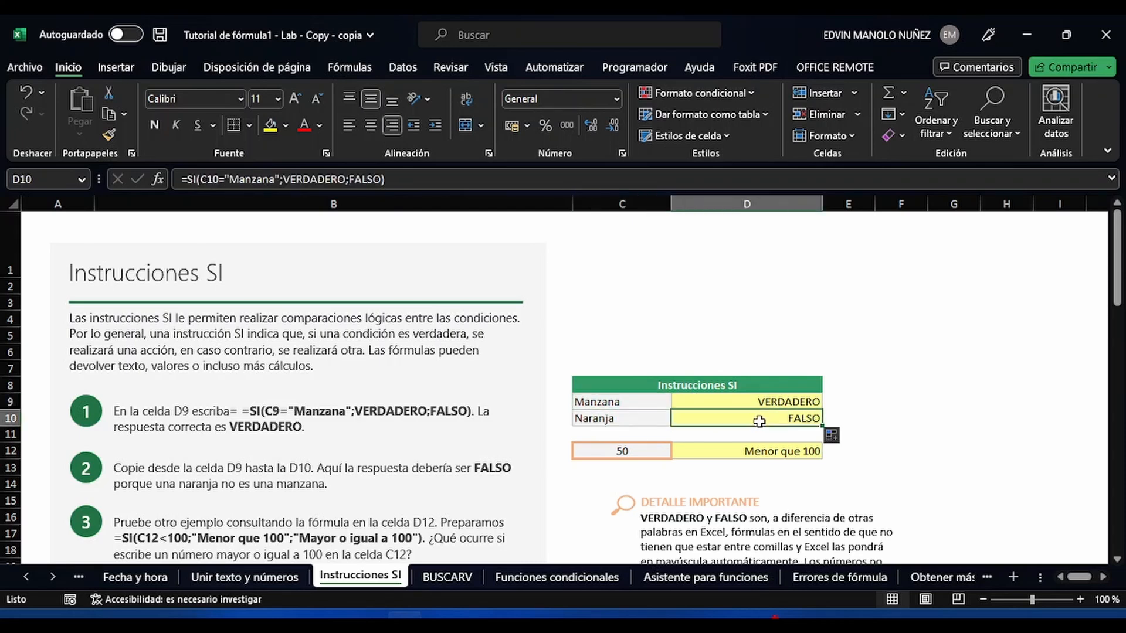
pyautogui.doubleClick(727, 418)
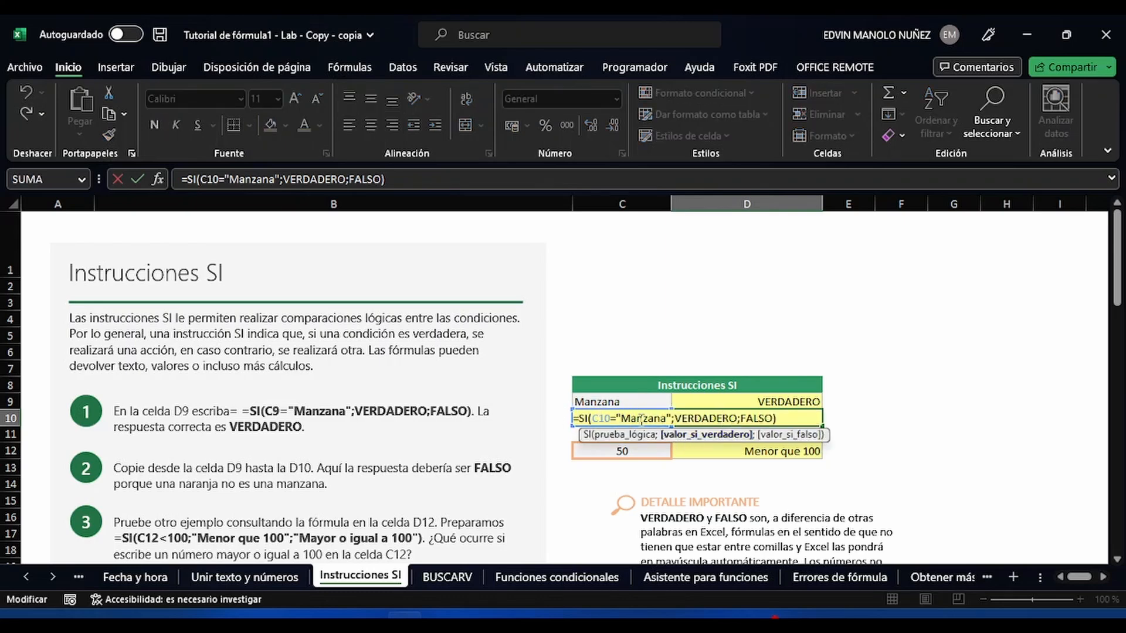
pyautogui.press('Return')
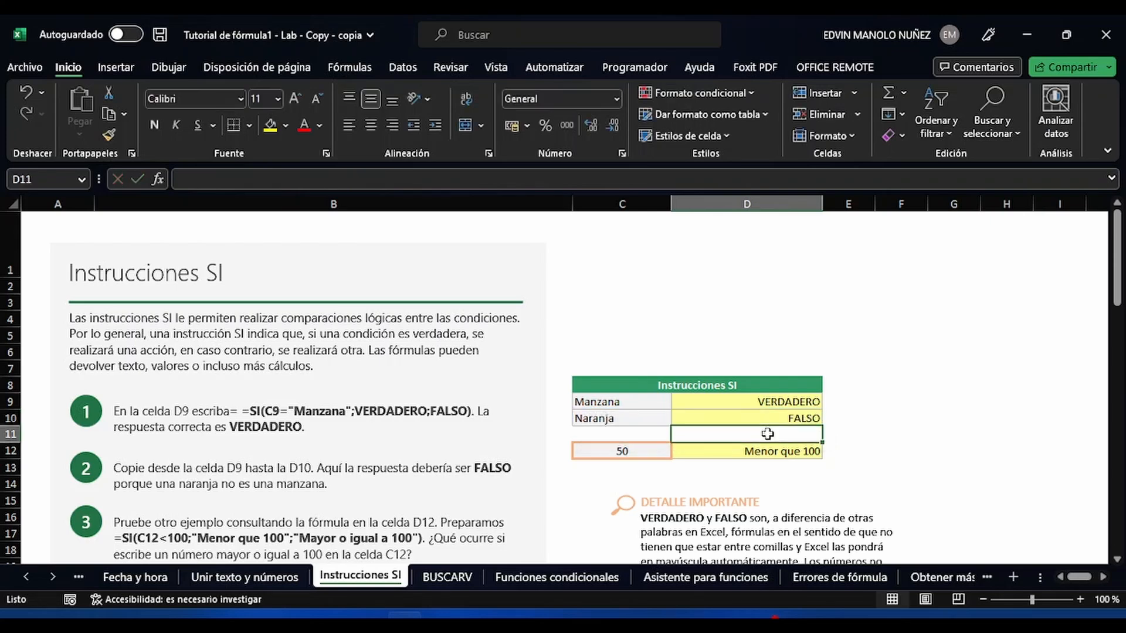
pyautogui.click(743, 403)
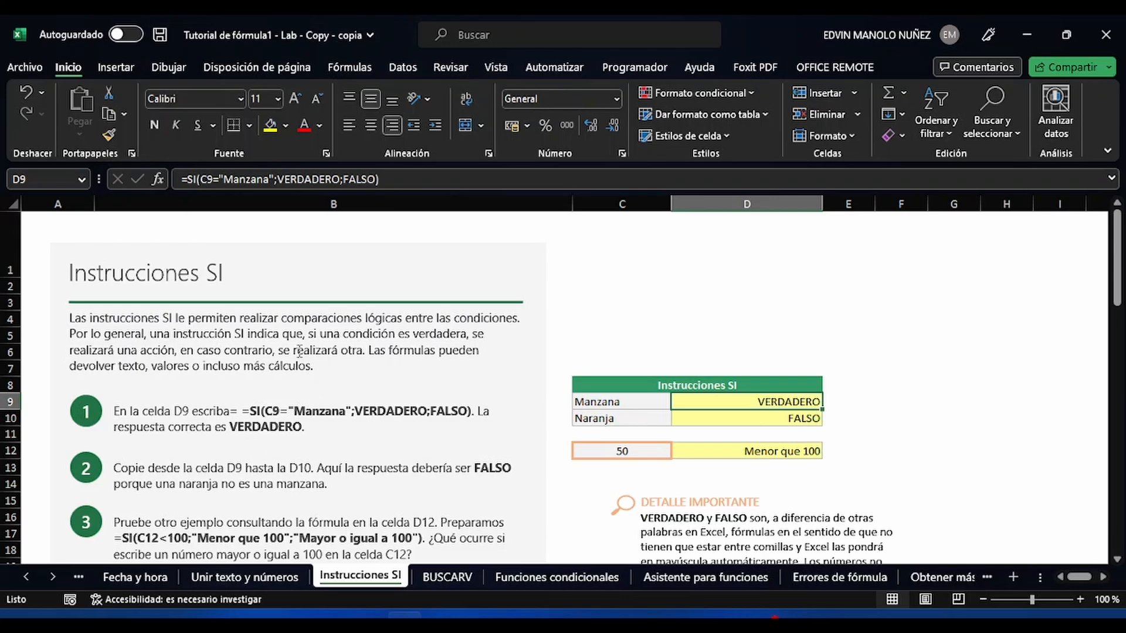
# On the "BUSCARV" sheet, start a BUSCARV formula in cell D22 with C22 as the lookup value
pyautogui.click(448, 576)
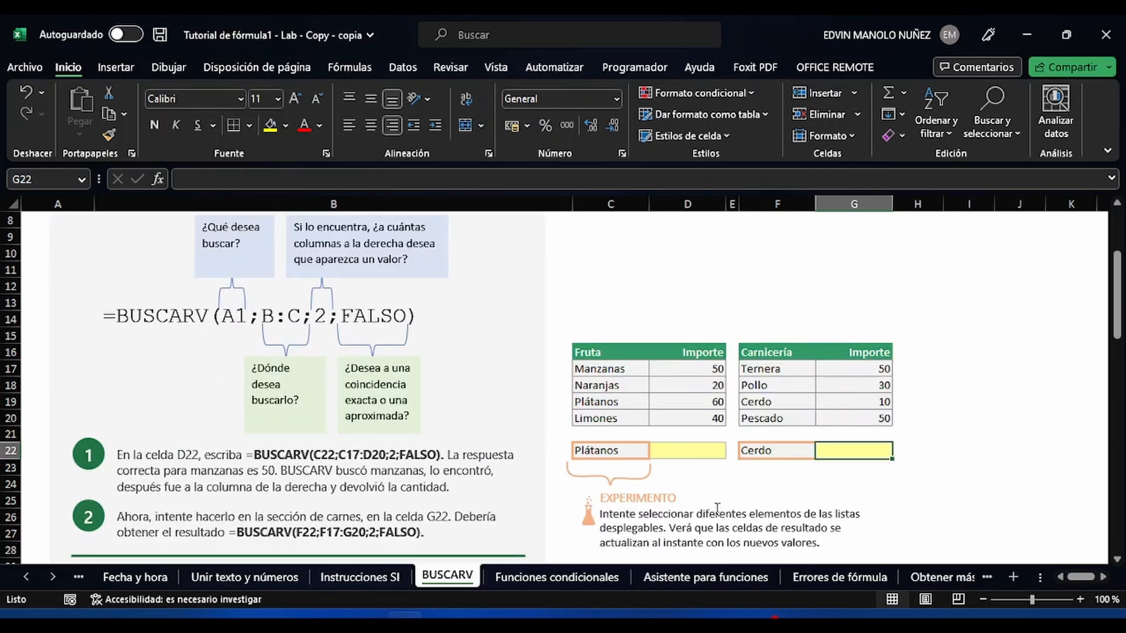
pyautogui.scroll(3, 516, 486)
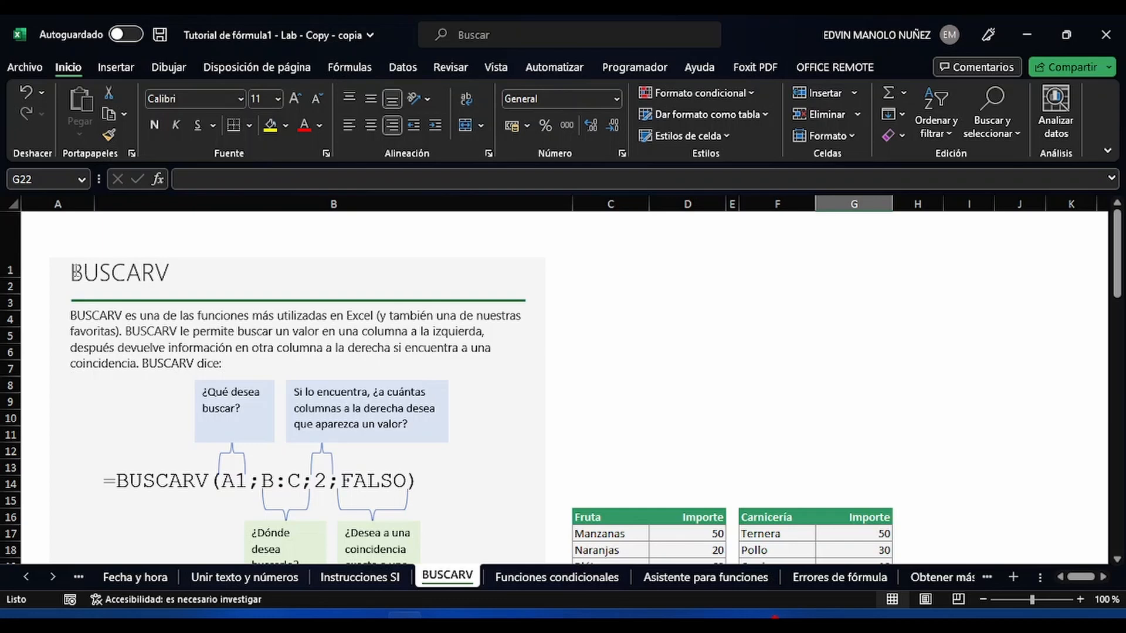
pyautogui.scroll(-1, 443, 452)
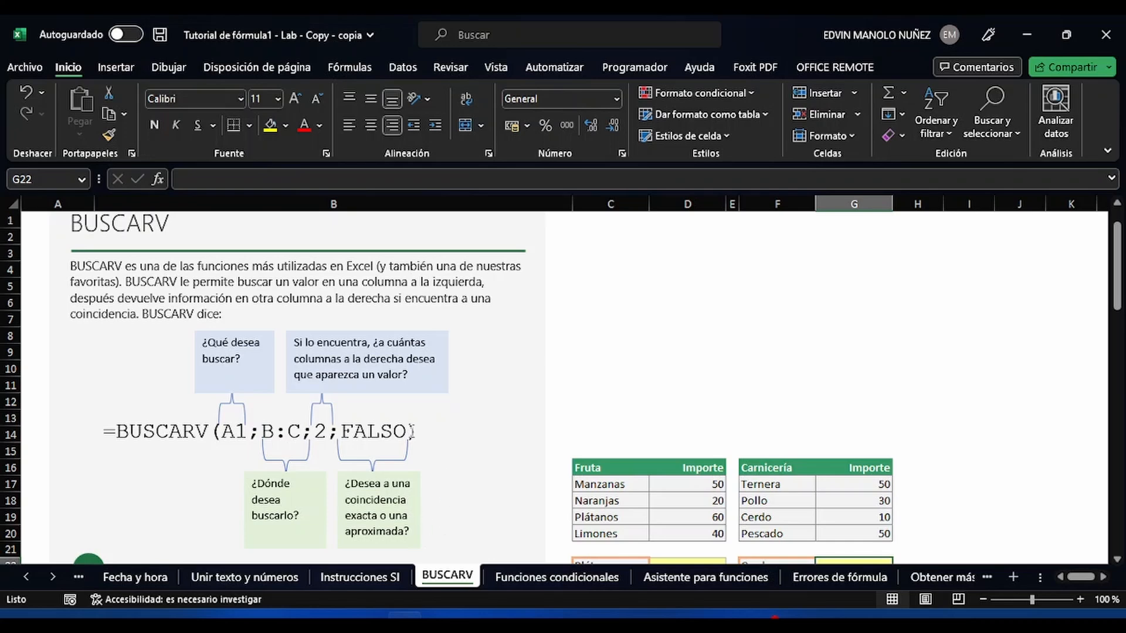
pyautogui.moveTo(1118, 299); pyautogui.dragTo(1119, 336)
pyautogui.click(675, 427)
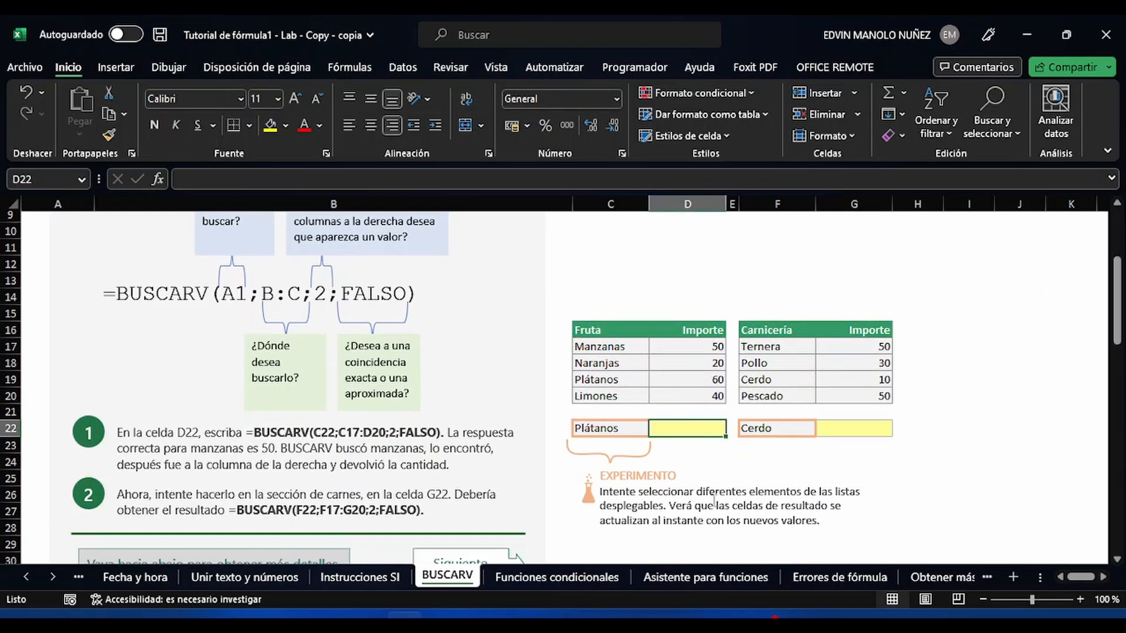
pyautogui.write('=')
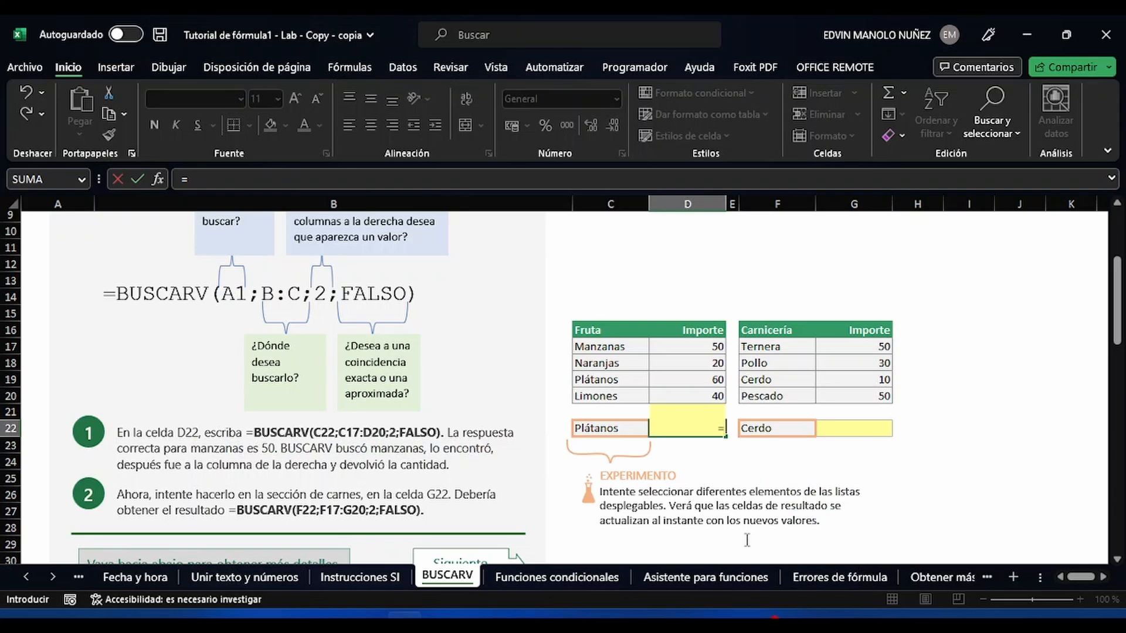
pyautogui.write('busc')
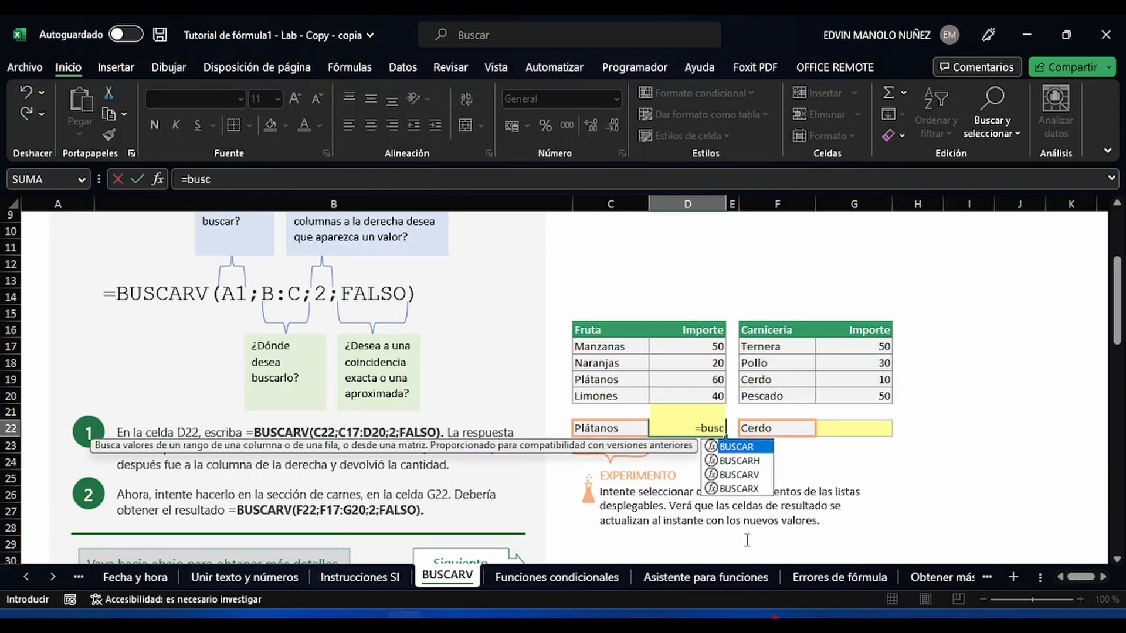
pyautogui.doubleClick(740, 475)
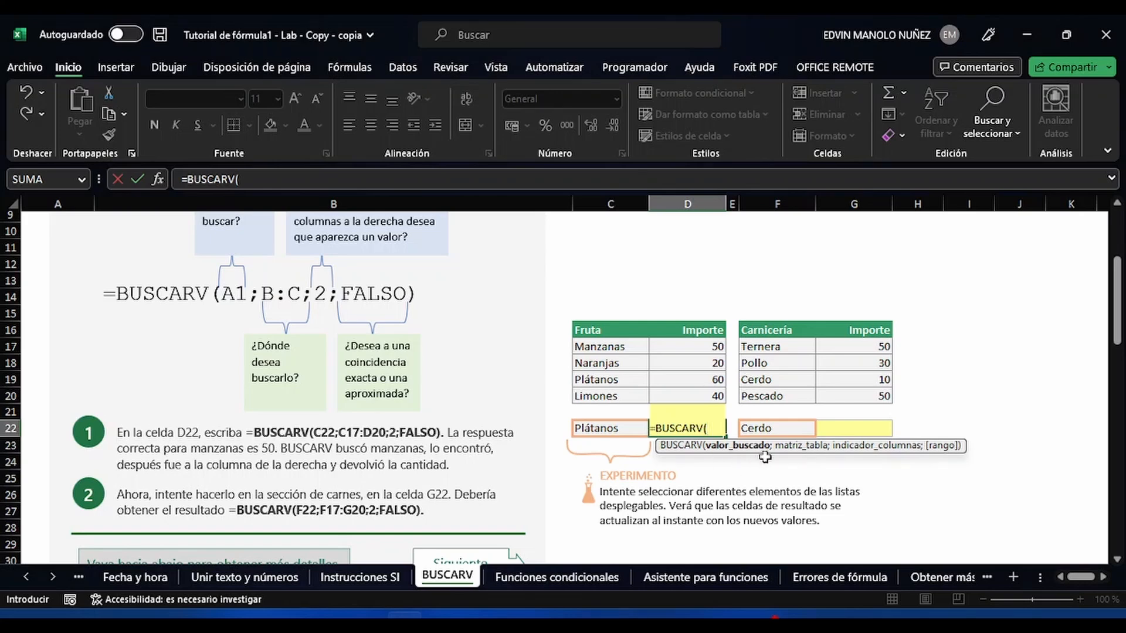
pyautogui.click(630, 430)
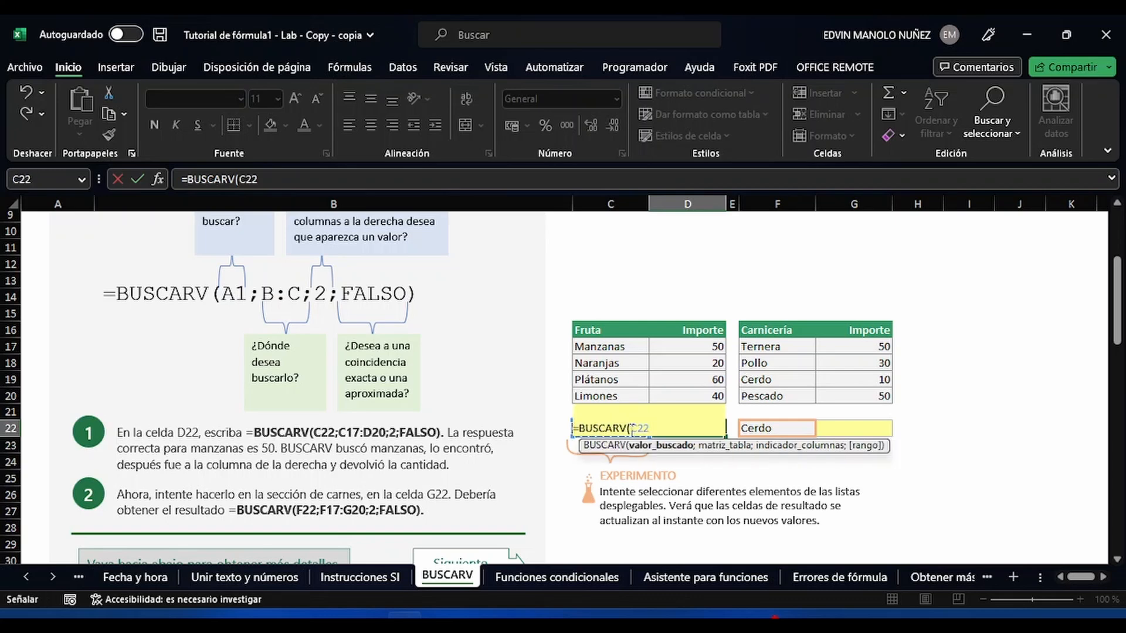
pyautogui.write(';')
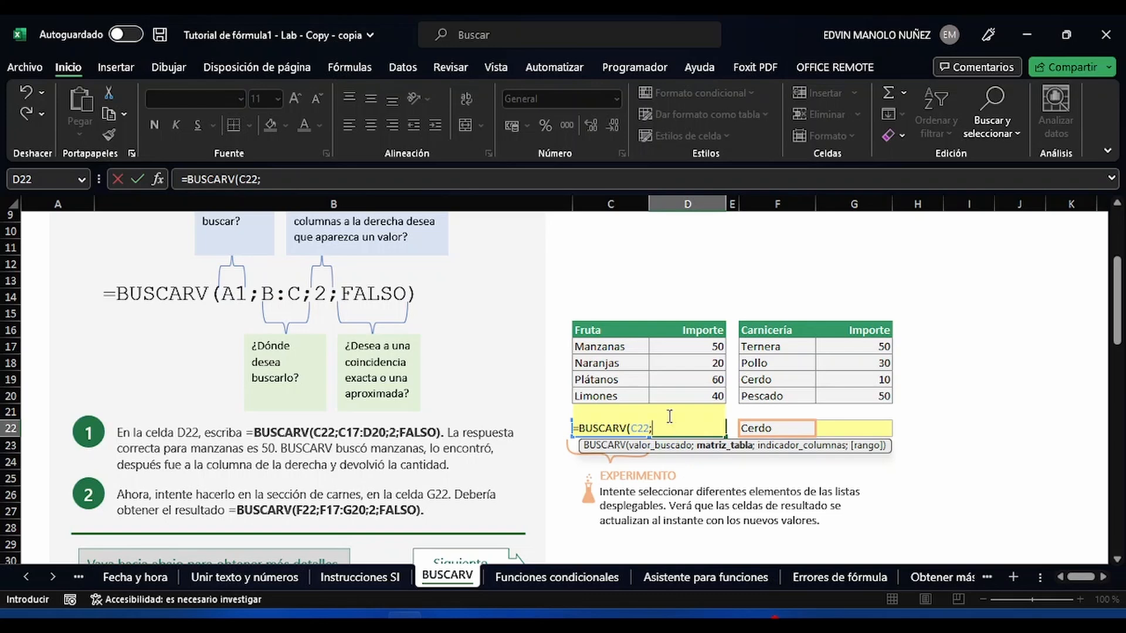
# Complete the D22 formula with table range C17:D20, column 2 and FALSO for an exact match, enter it and check the cell
pyautogui.moveTo(613, 347); pyautogui.dragTo(700, 397)
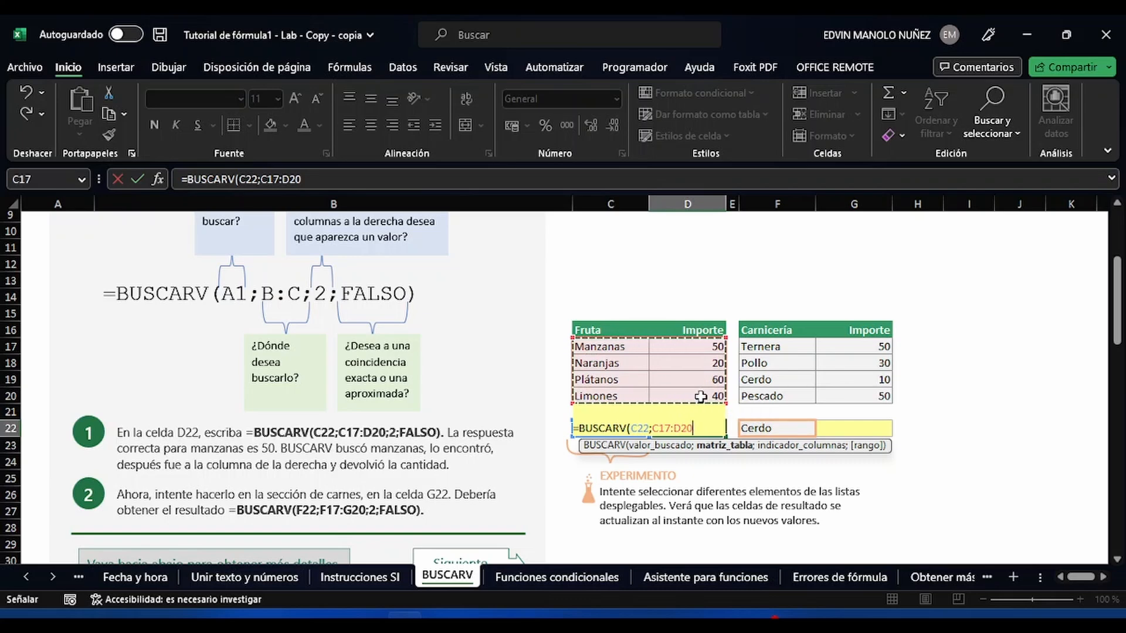
pyautogui.write(';')
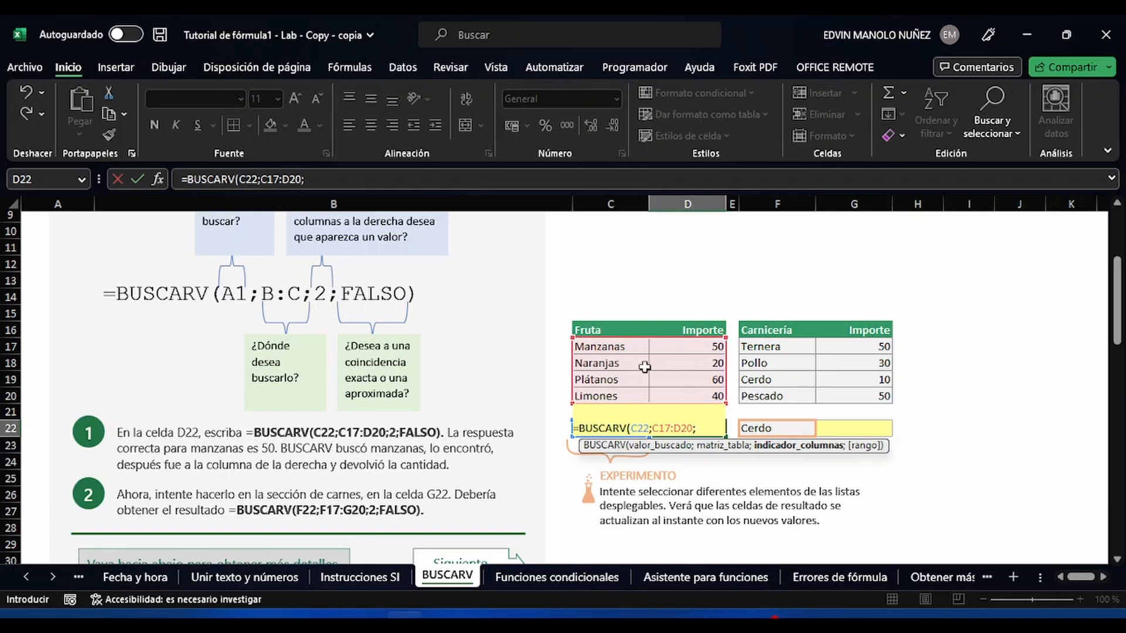
pyautogui.write('2;')
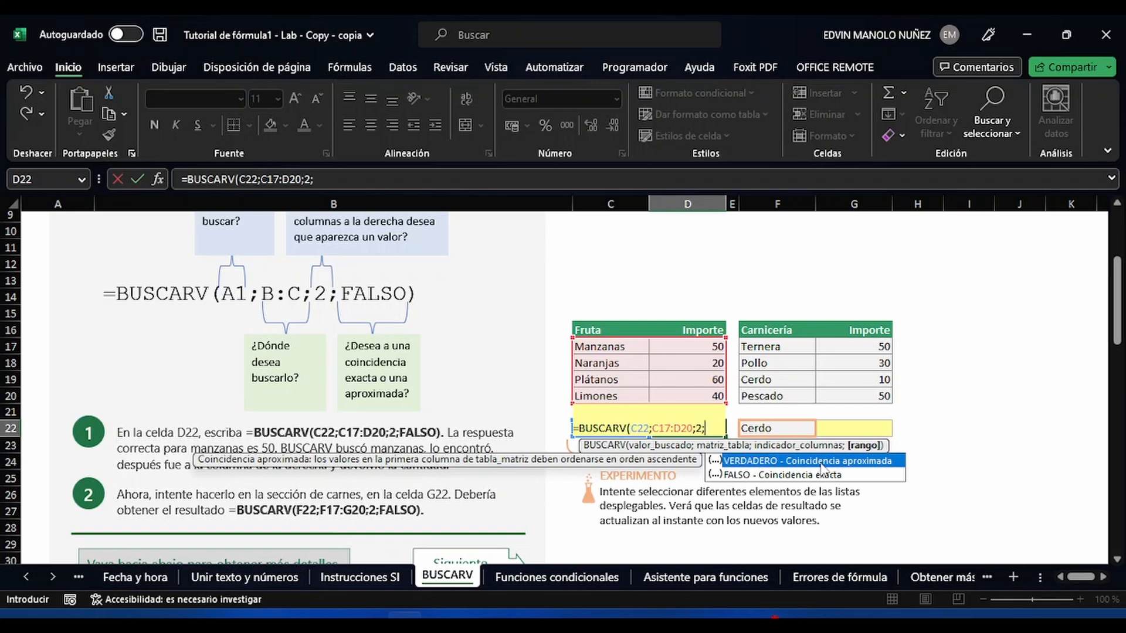
pyautogui.write('FALSO)')
pyautogui.press('Return')
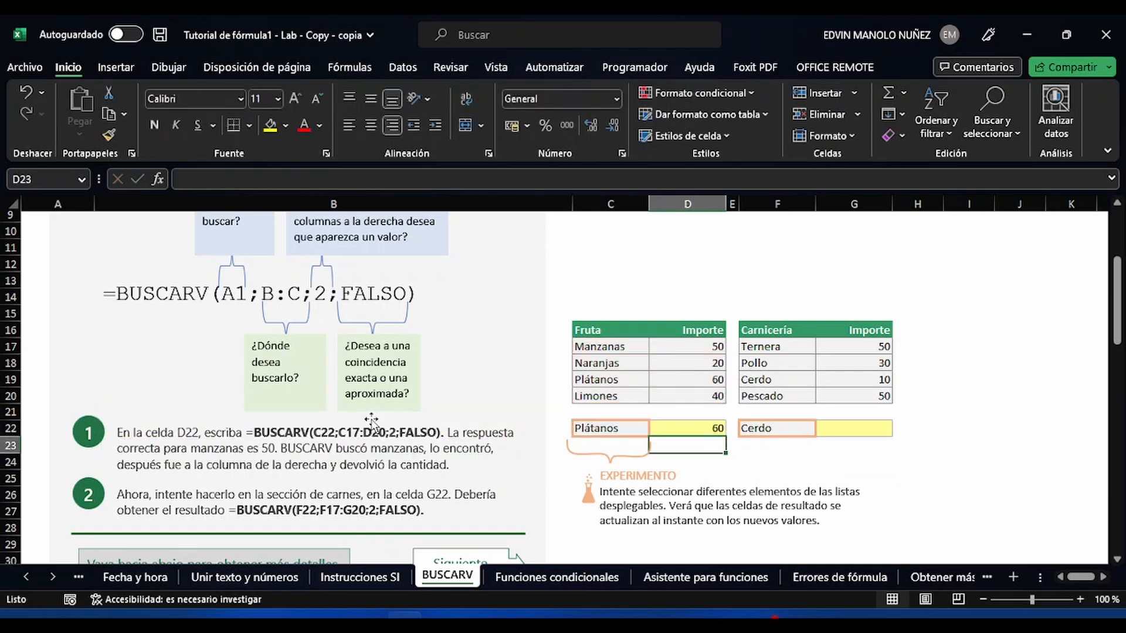
pyautogui.click(695, 430)
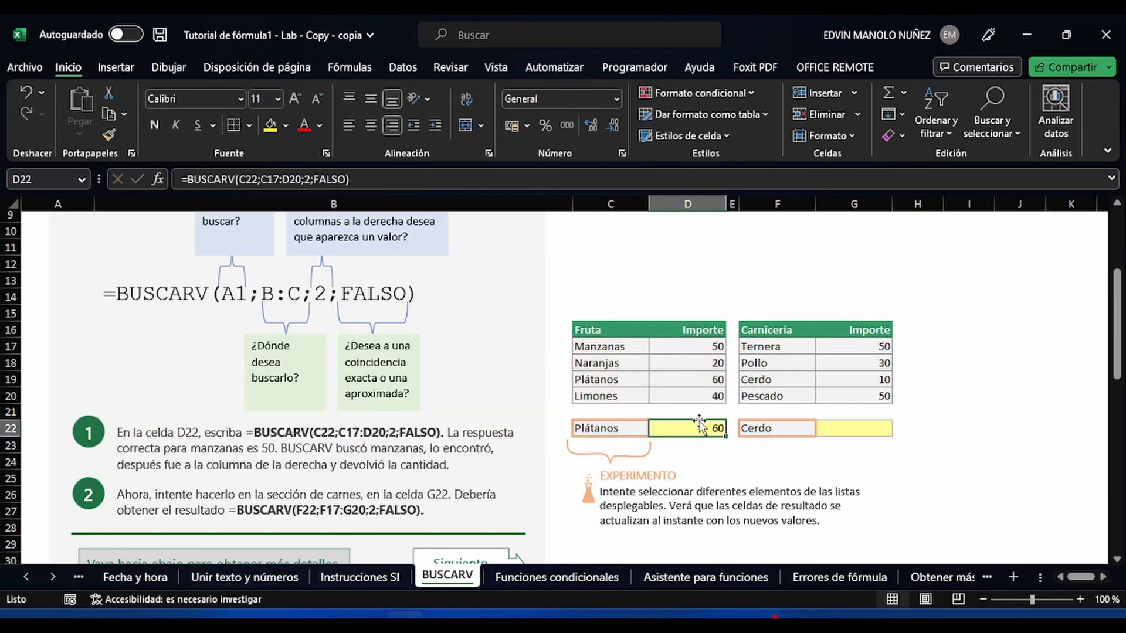
# Test the fruit lookup by choosing Naranjas and finally Limones as the value of cell C22
pyautogui.click(587, 379)
pyautogui.click(631, 427)
pyautogui.click(656, 429)
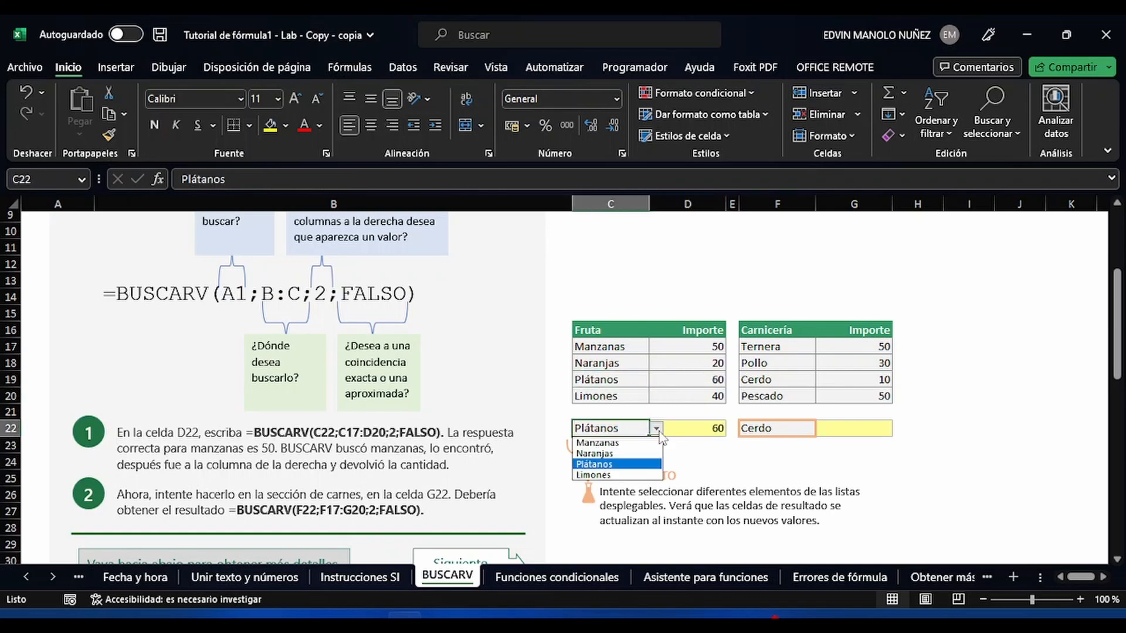
pyautogui.click(633, 451)
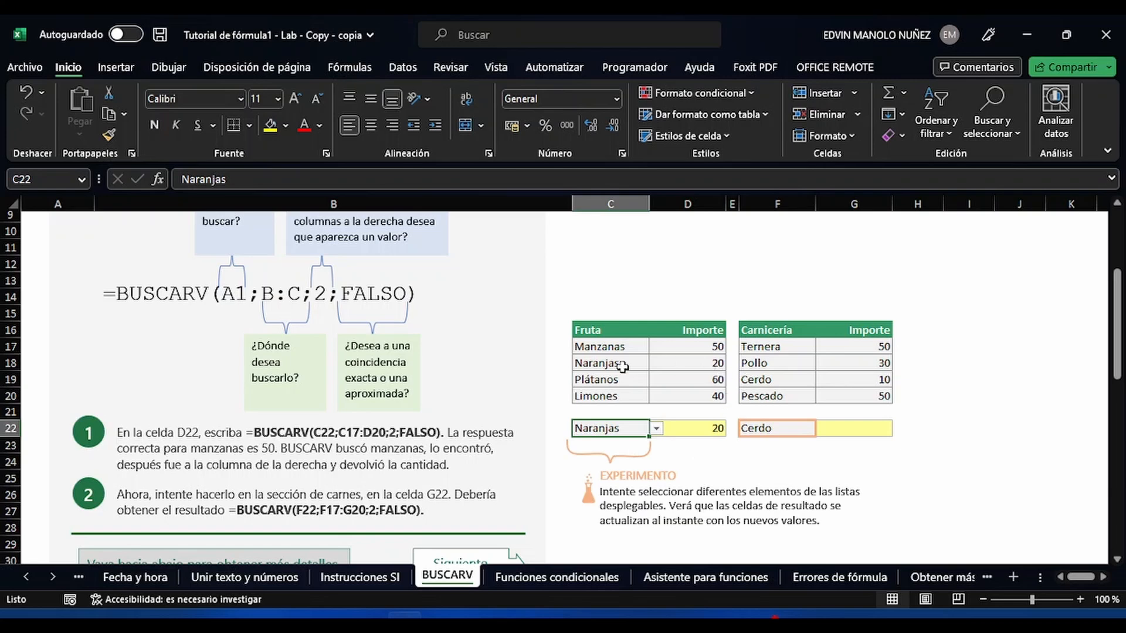
pyautogui.click(656, 429)
pyautogui.click(645, 469)
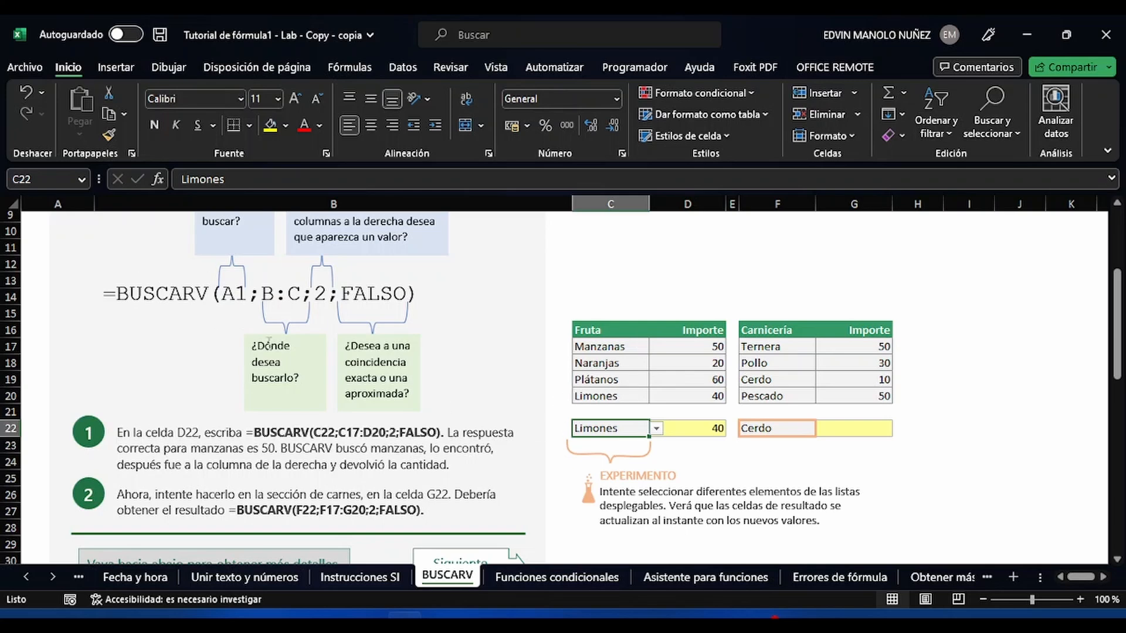
pyautogui.click(869, 427)
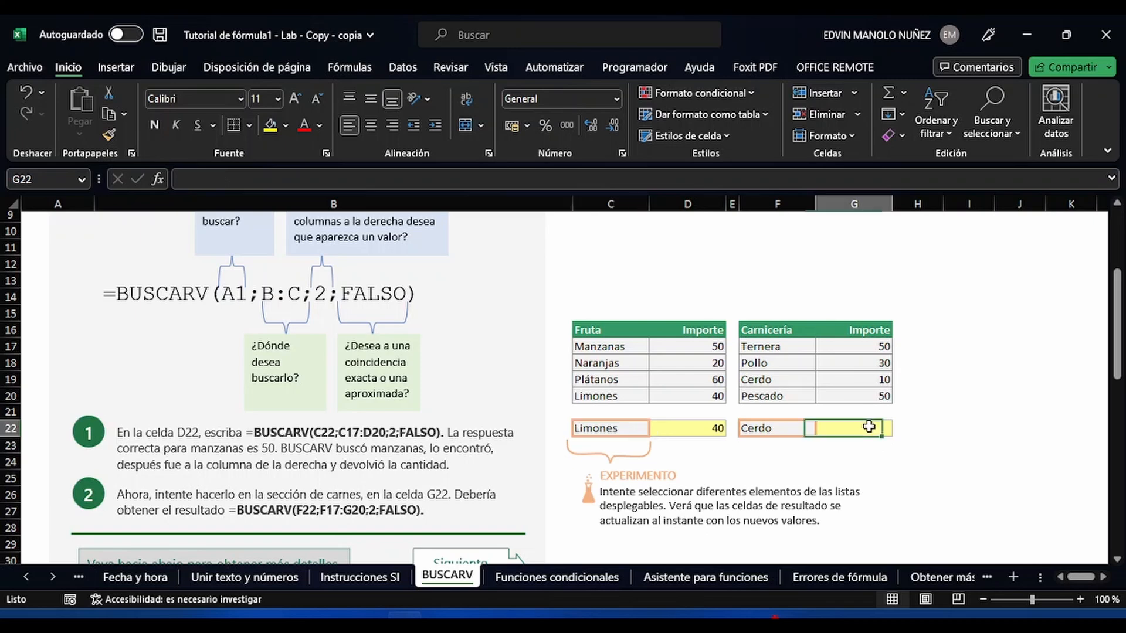
pyautogui.click(777, 431)
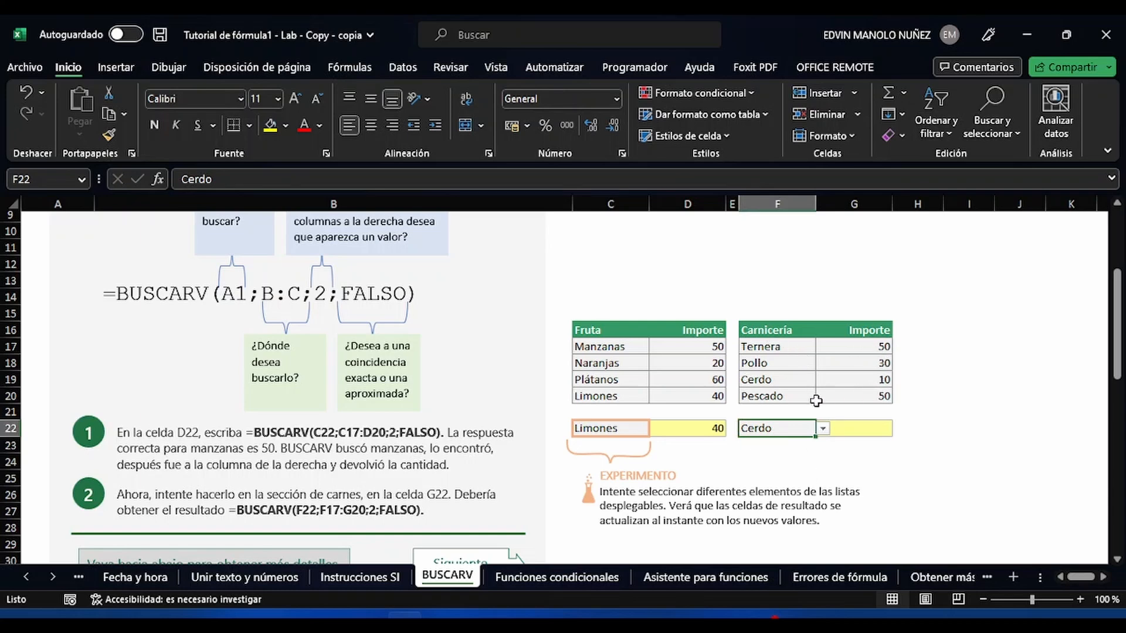
# On the "Funciones condicionales" sheet, start a SUMAR.SI formula in cell D17 with range C3:C14 and C17 as the criterion
pyautogui.click(564, 579)
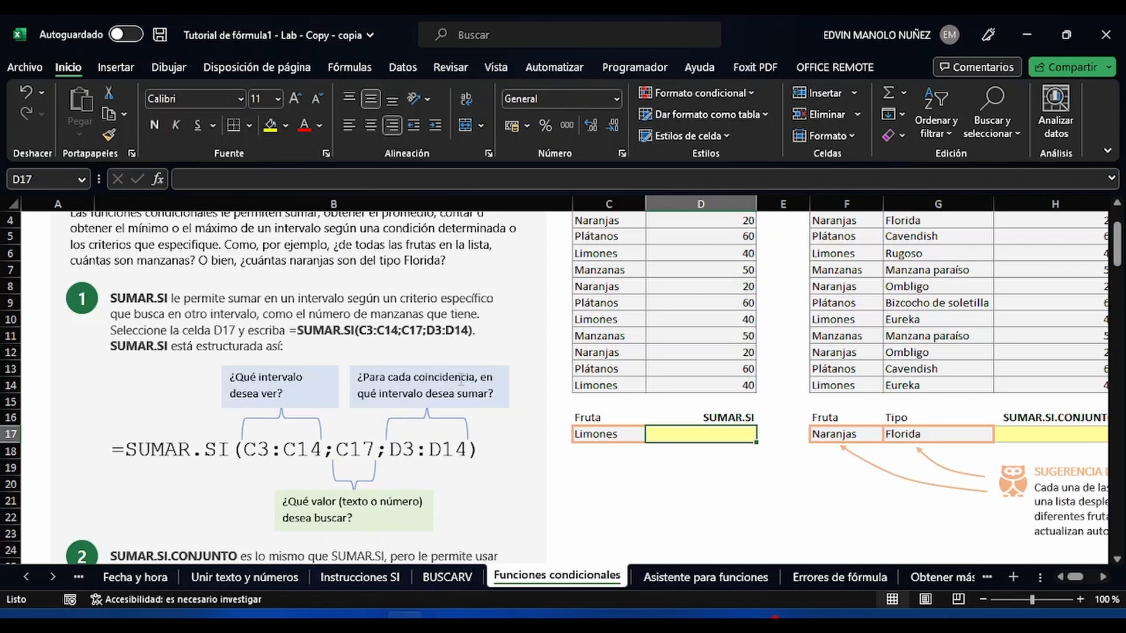
pyautogui.scroll(1, 768, 423)
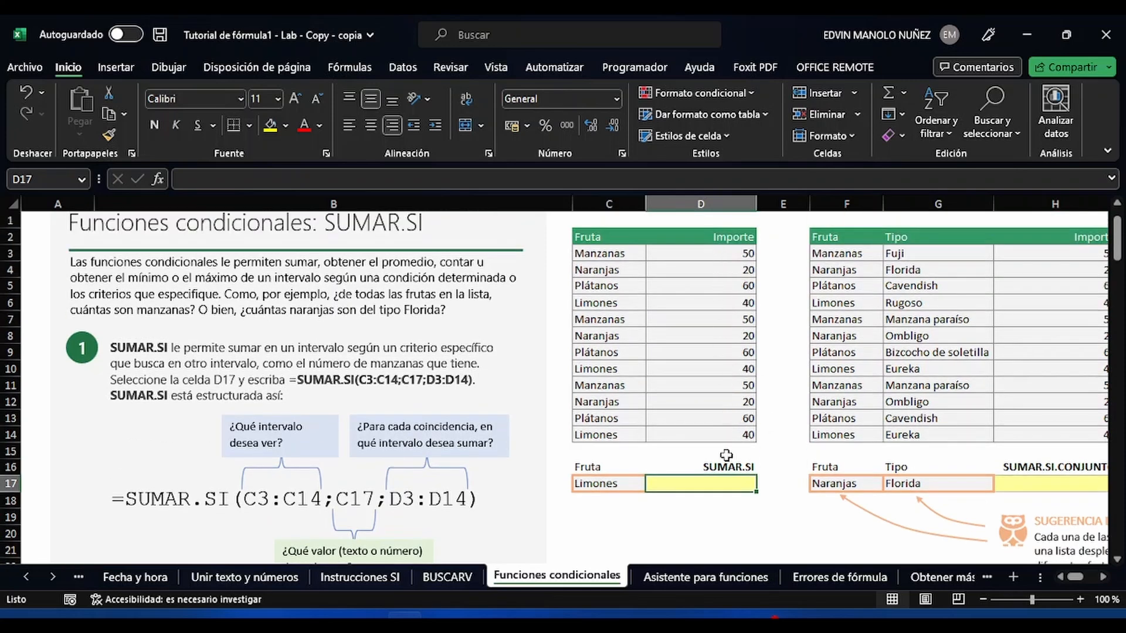
pyautogui.write('=sumar')
pyautogui.doubleClick(777, 495)
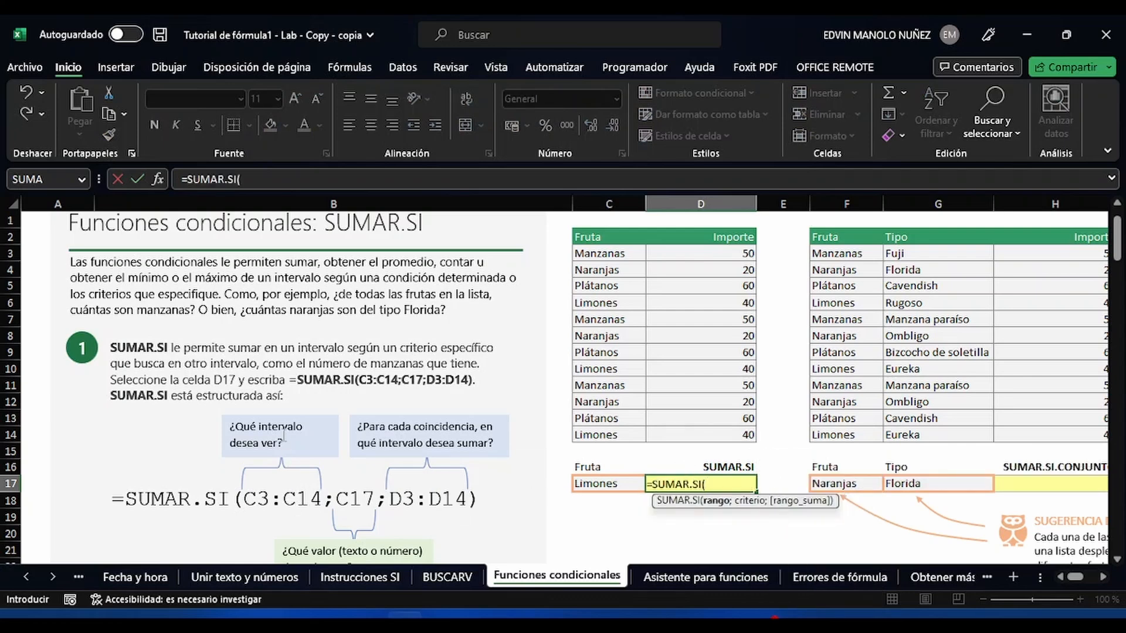
pyautogui.moveTo(598, 254); pyautogui.dragTo(604, 434)
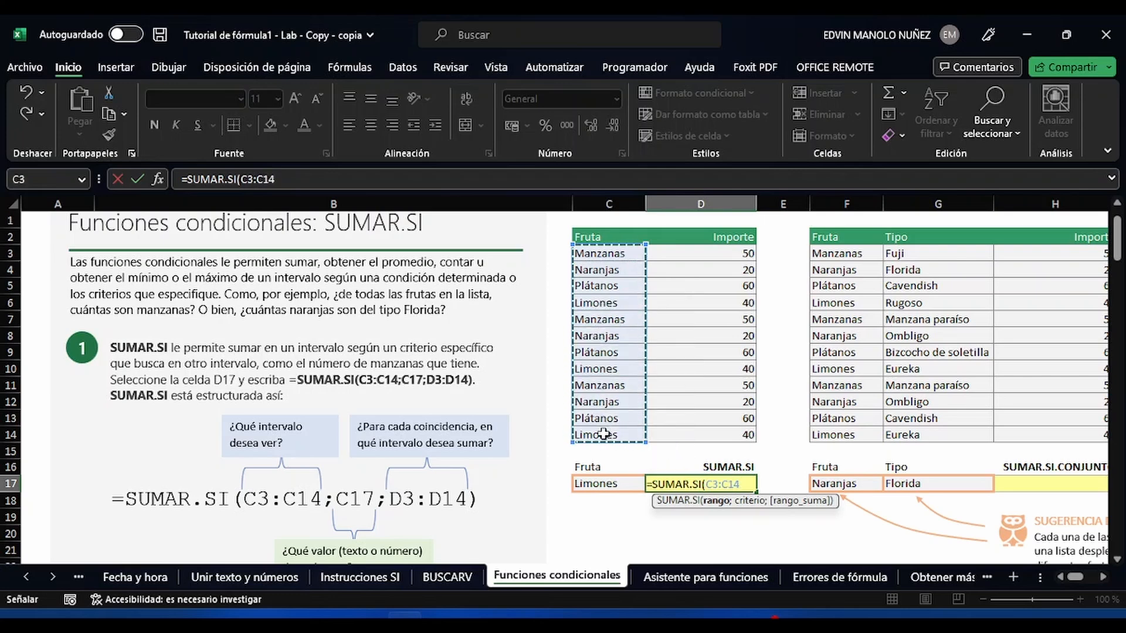
pyautogui.write(';')
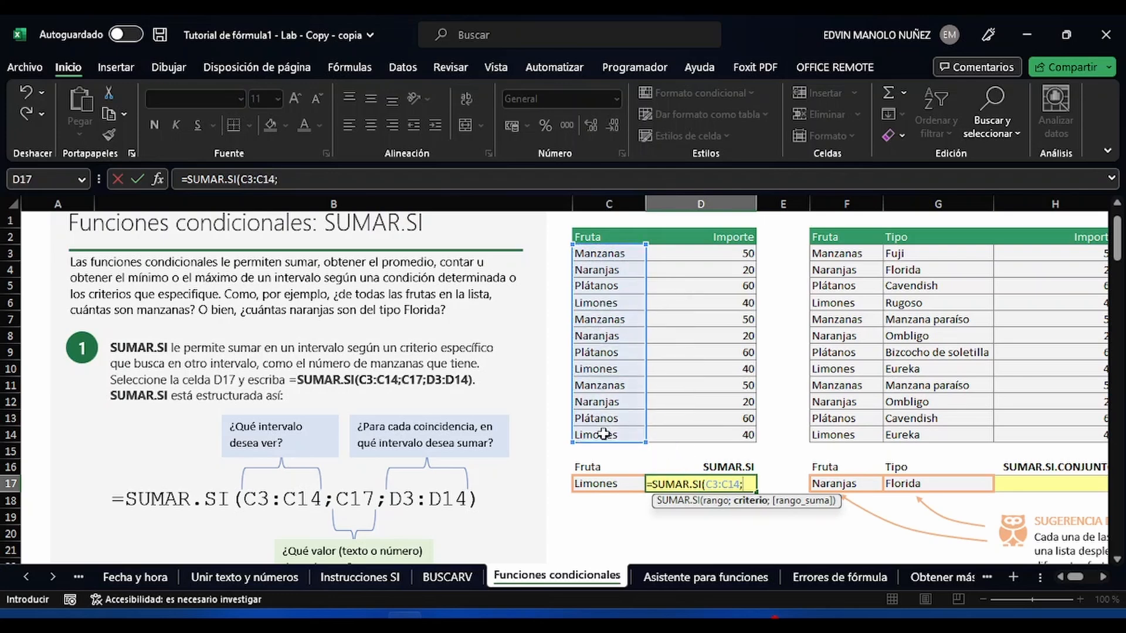
pyautogui.click(618, 485)
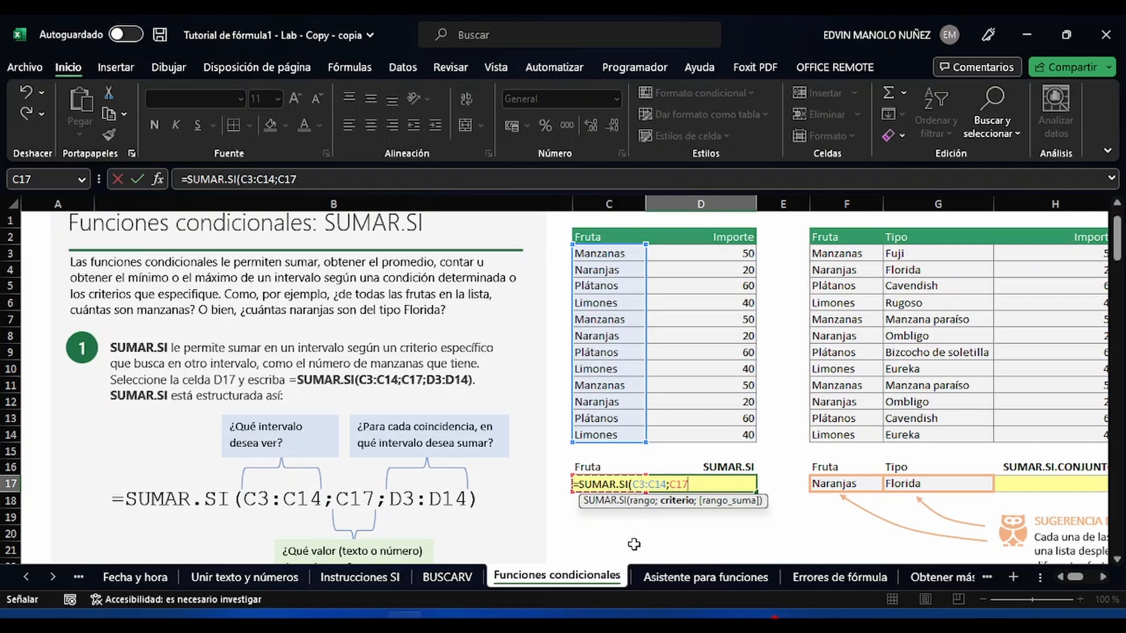
# Complete the D17 formula with D3:D14 as the sum range and enter it
pyautogui.write(';')
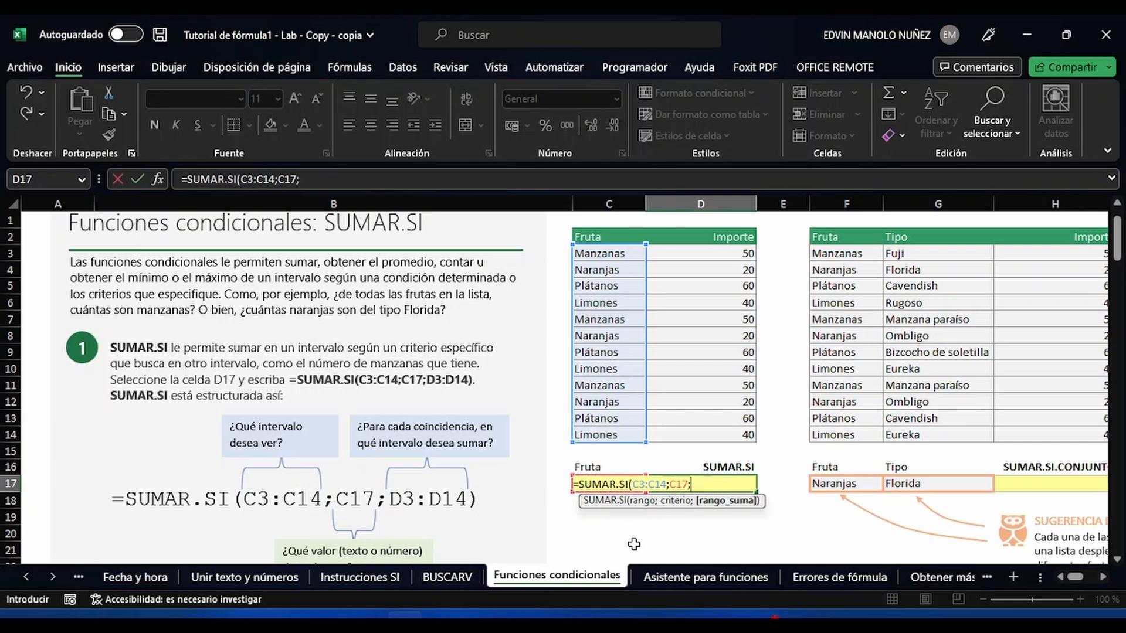
pyautogui.moveTo(716, 254); pyautogui.dragTo(710, 436)
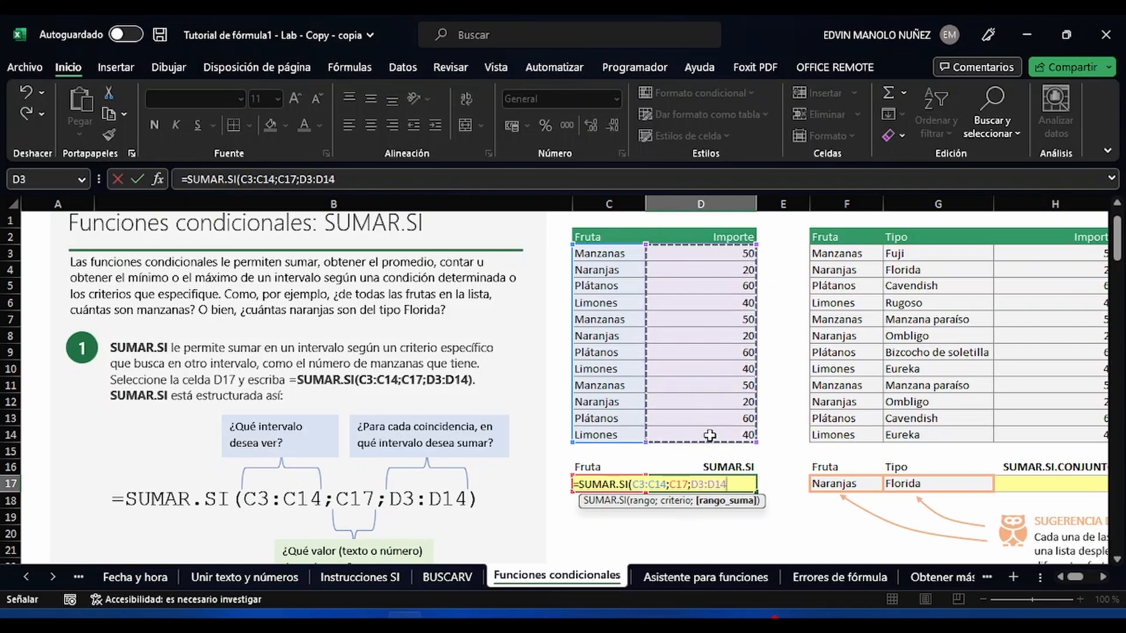
pyautogui.write(')')
pyautogui.press('Return')
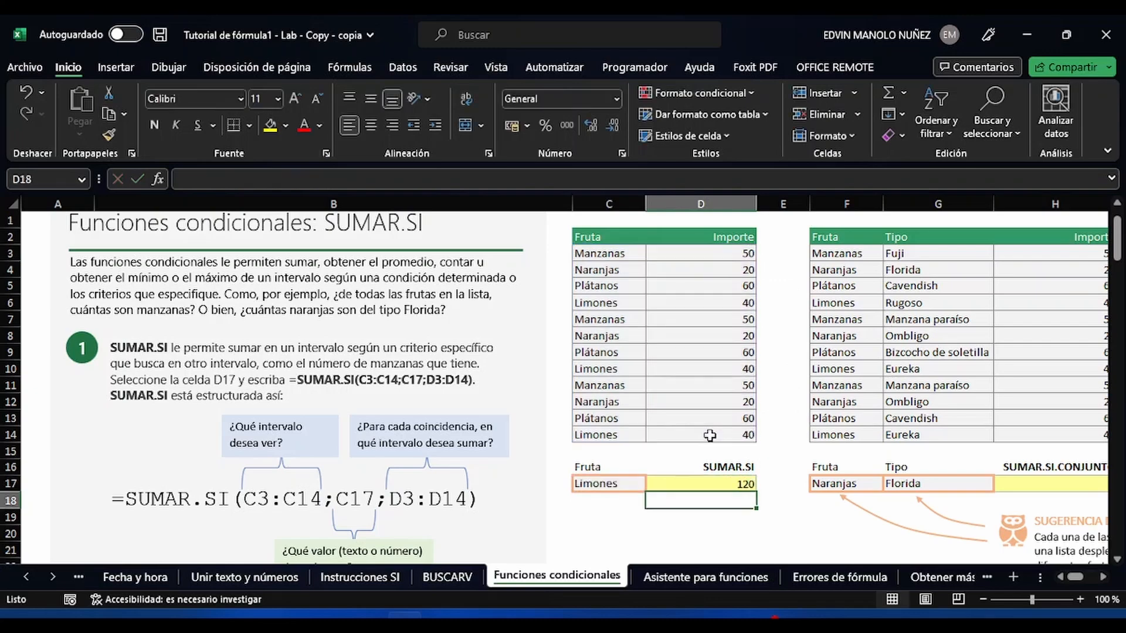
# Compare the SUMAR.SI formula in D17 and the fruit in C17 with the Limones rows of the fruit table
pyautogui.click(699, 487)
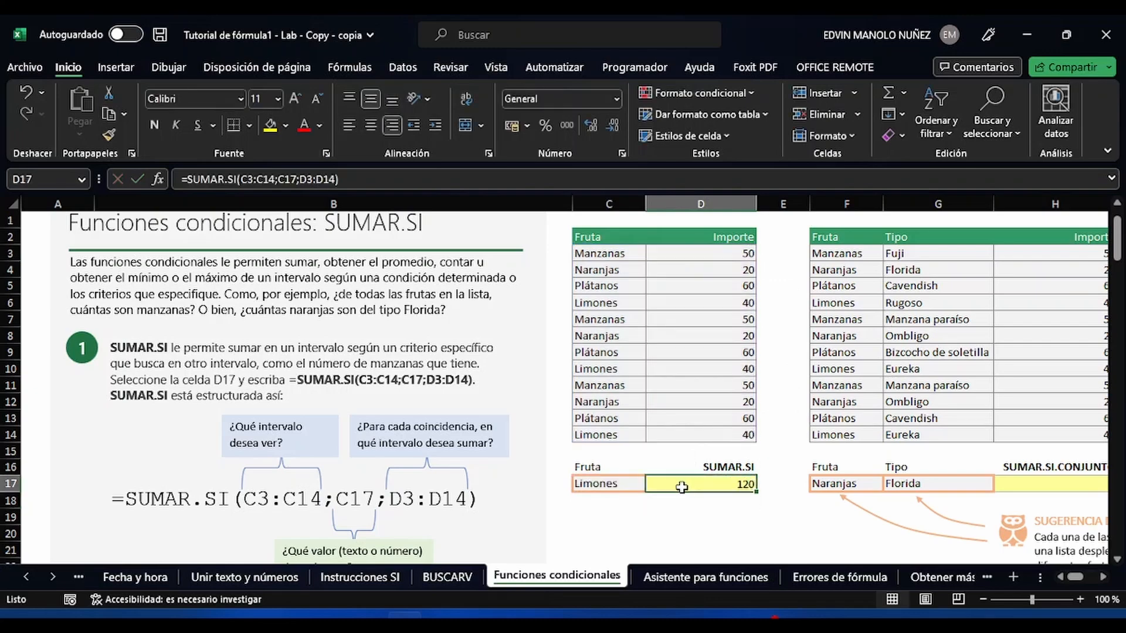
pyautogui.click(625, 487)
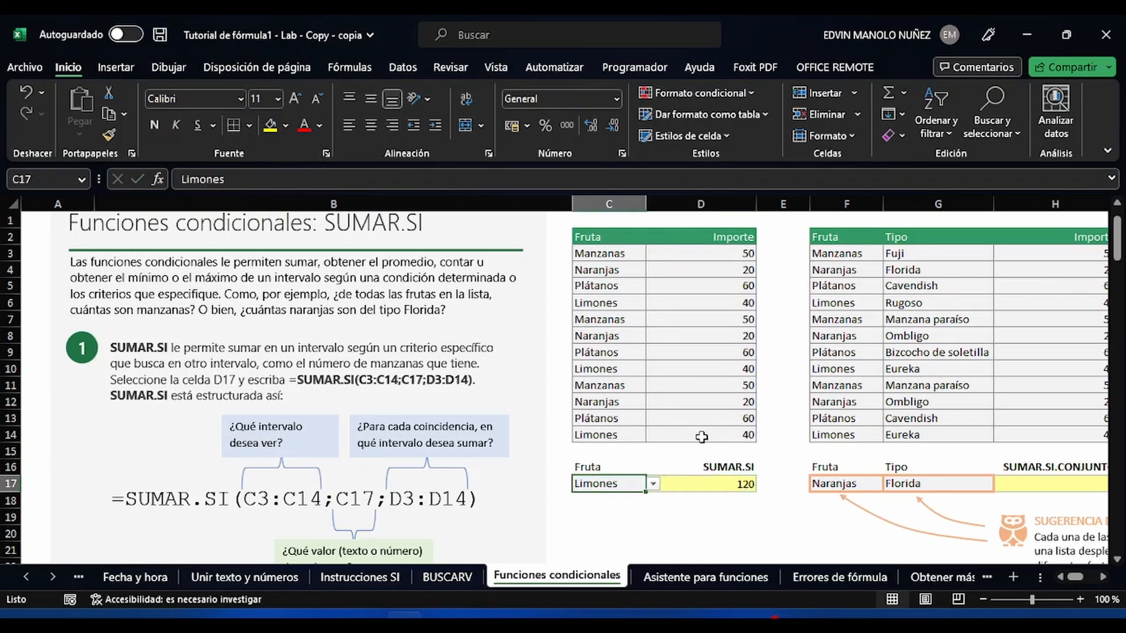
pyautogui.click(610, 439)
pyautogui.click(606, 369)
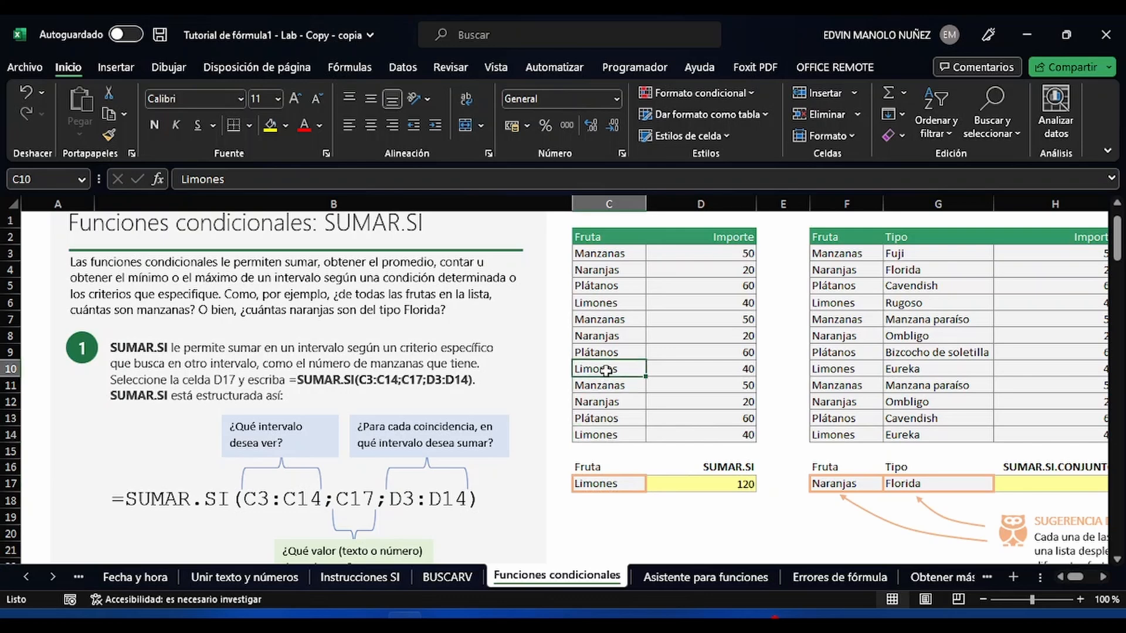
pyautogui.click(600, 303)
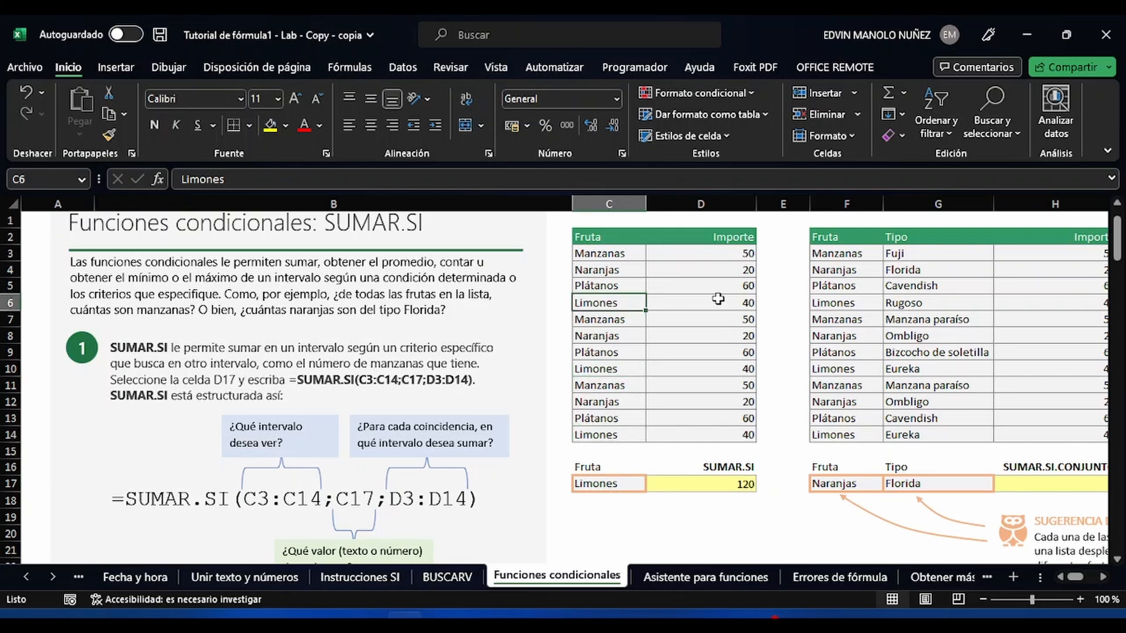
# Choose Naranjas as the fruit in cell C17
pyautogui.click(631, 487)
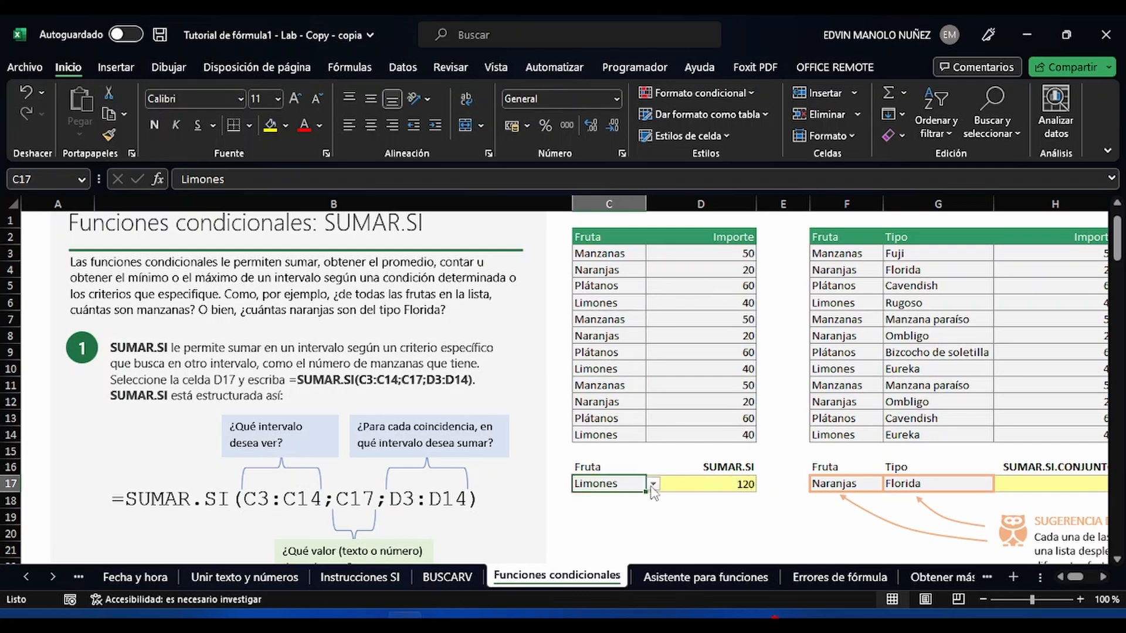
pyautogui.click(653, 484)
pyautogui.click(626, 510)
# Start a SUMAR.SI.CONJUNTO formula in cell H17 with H3:H14 as the sum range
pyautogui.click(1101, 577)
pyautogui.click(1101, 577)
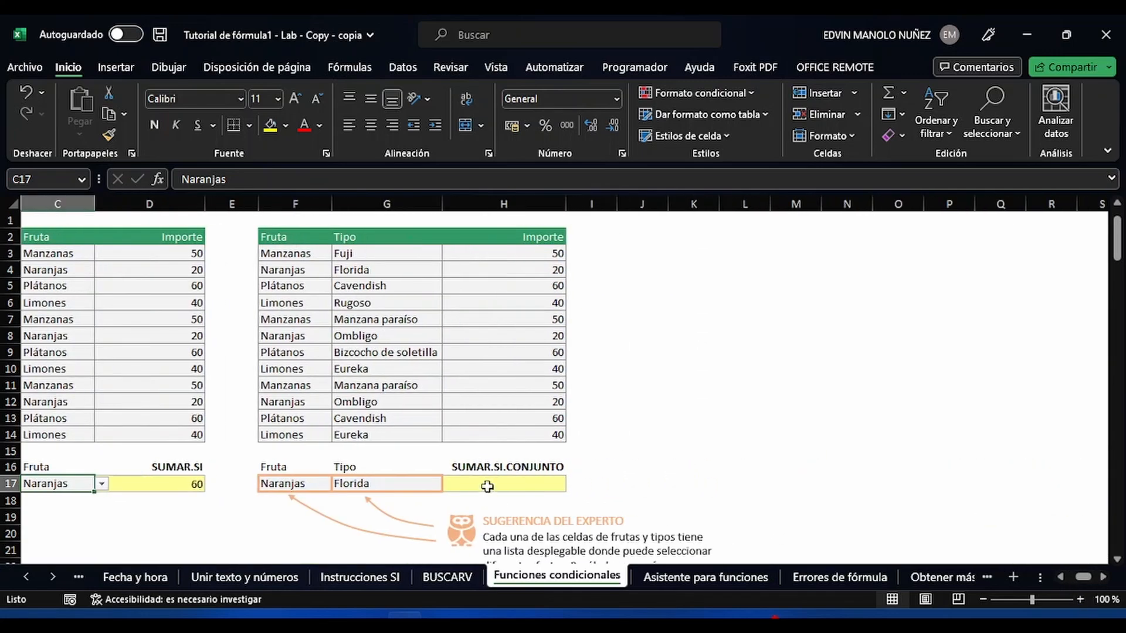
pyautogui.click(514, 484)
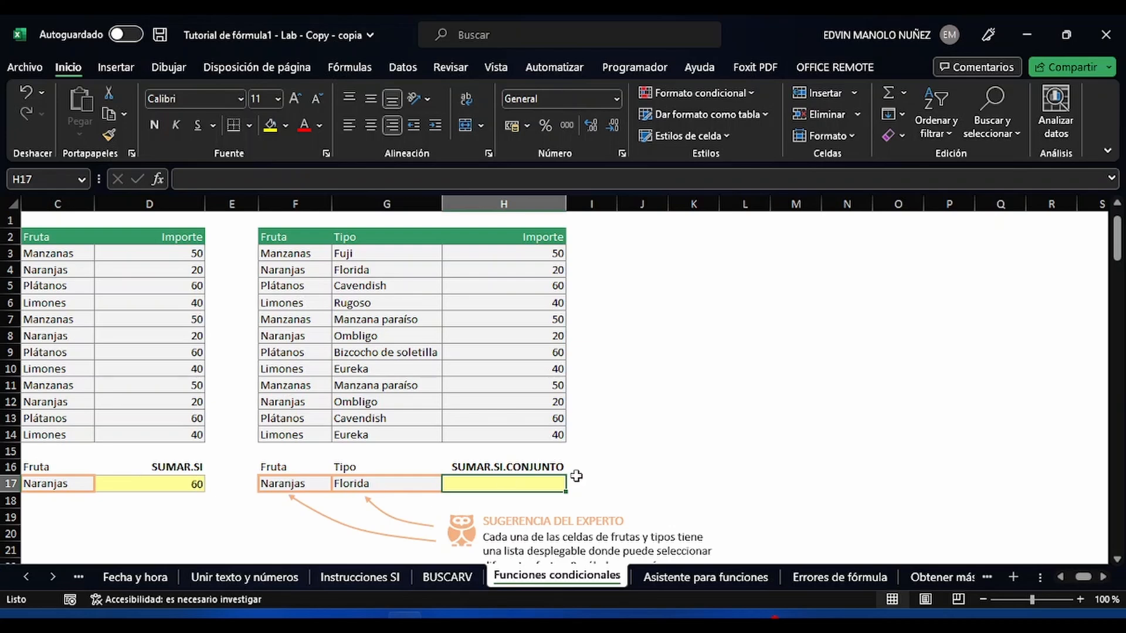
pyautogui.write('=')
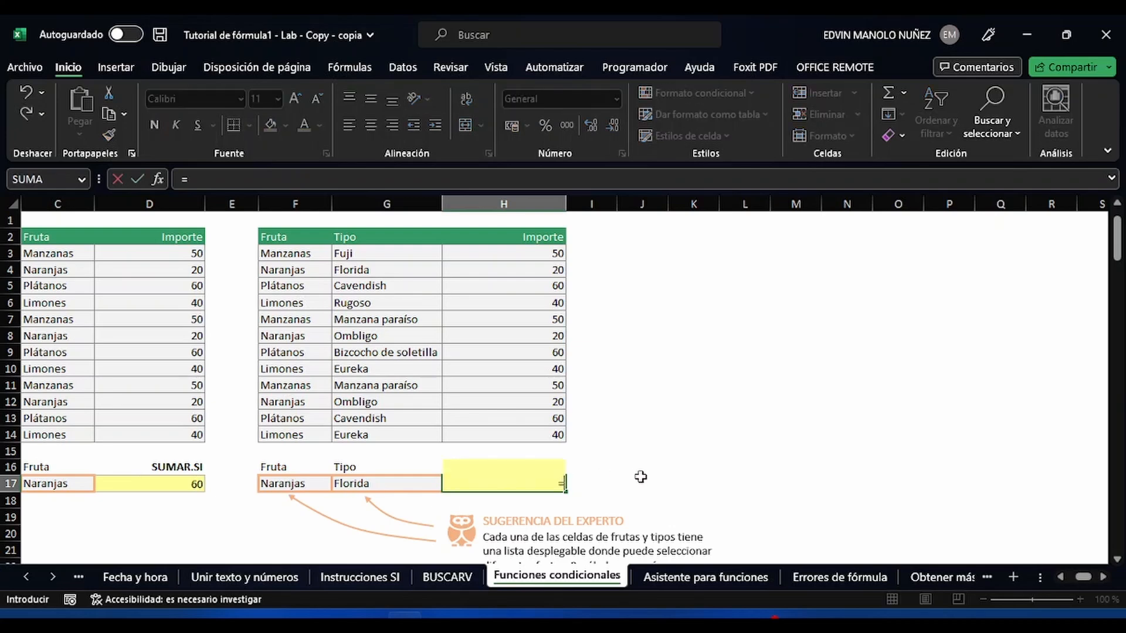
pyautogui.write('sum')
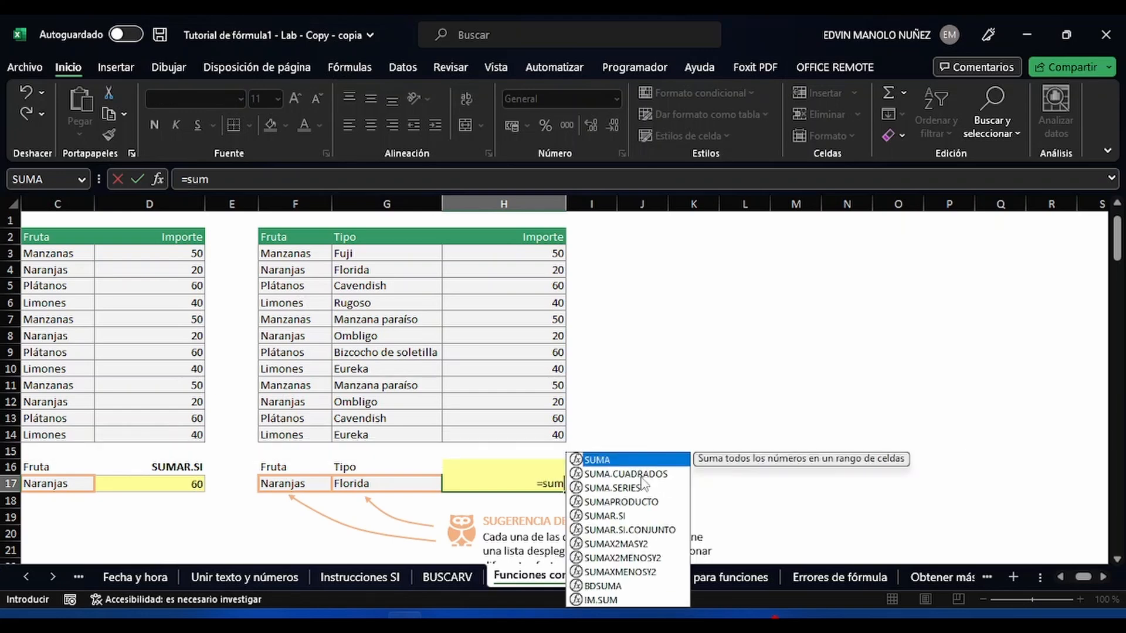
pyautogui.write('r')
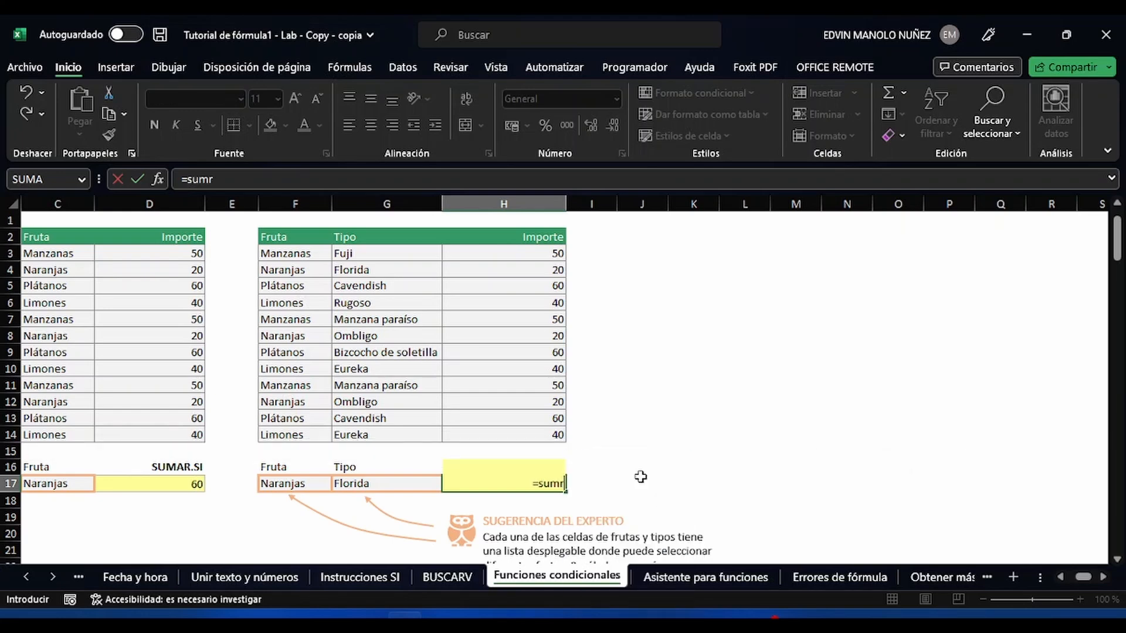
pyautogui.press('BackSpace')
pyautogui.write('ar')
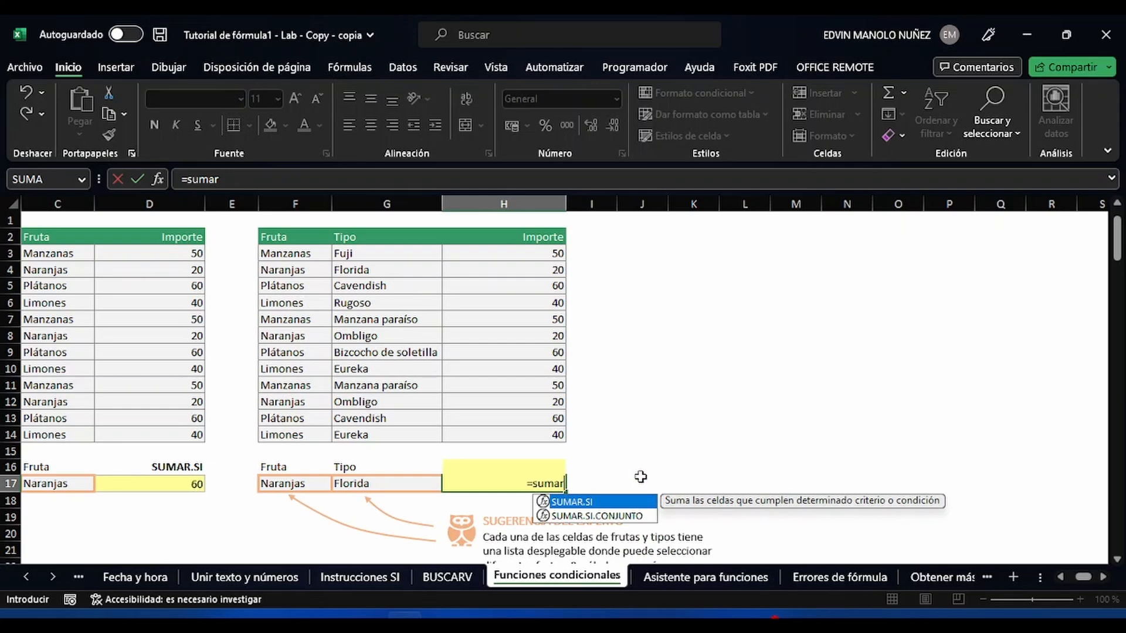
pyautogui.doubleClick(612, 517)
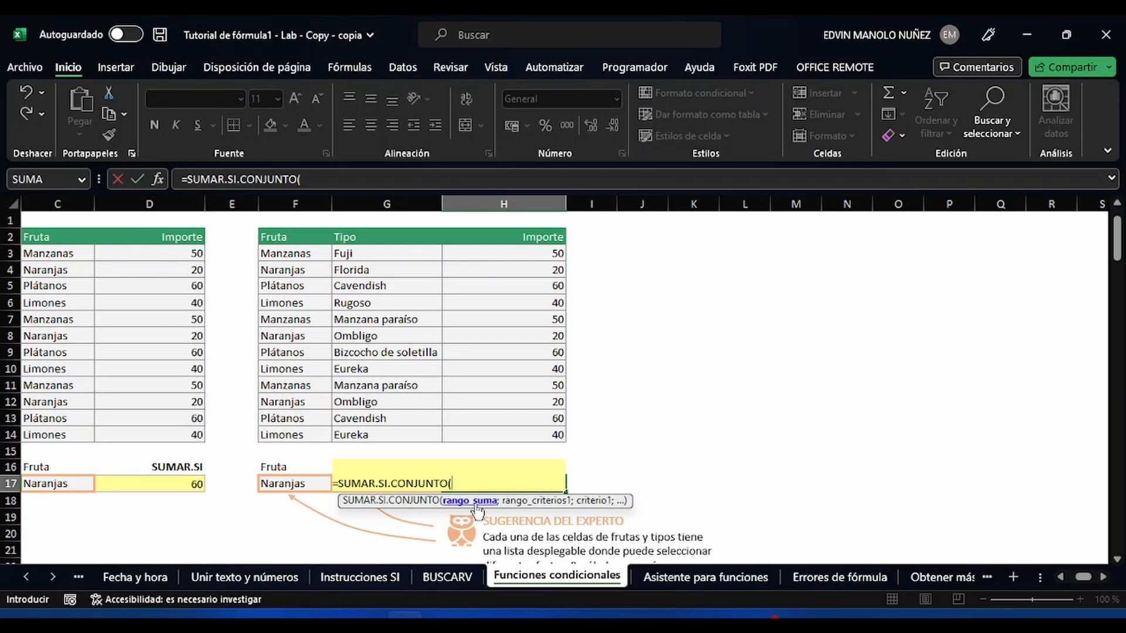
pyautogui.moveTo(522, 254); pyautogui.dragTo(530, 431)
pyautogui.write(';')
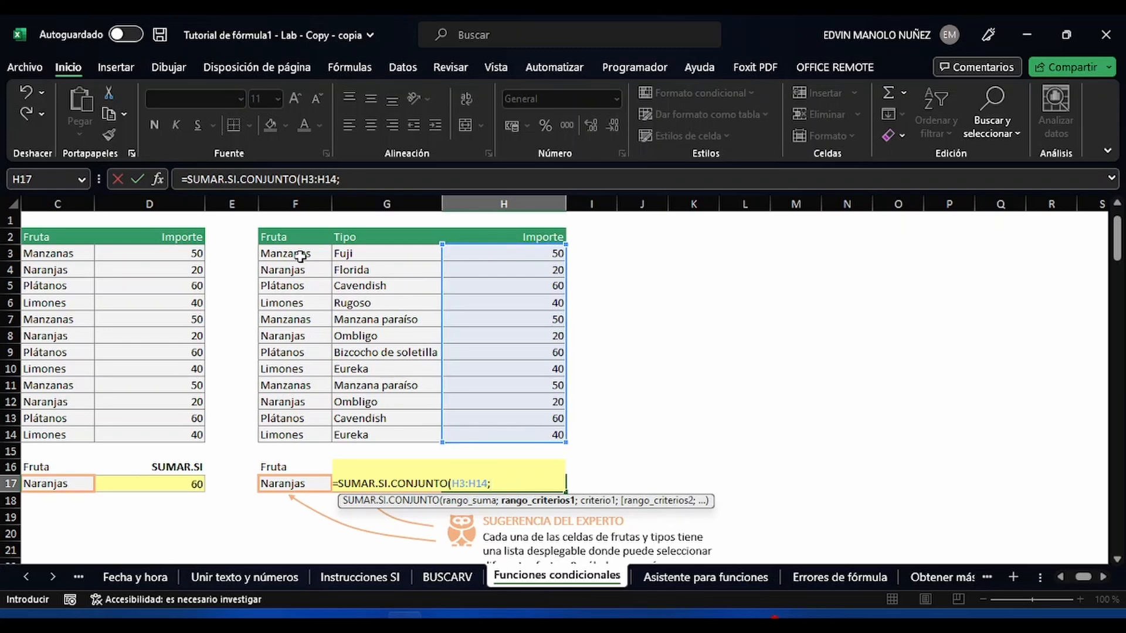
# Add F3:F14 as the first criteria range and F17 as its criterion in the H17 formula
pyautogui.moveTo(300, 256); pyautogui.dragTo(296, 437)
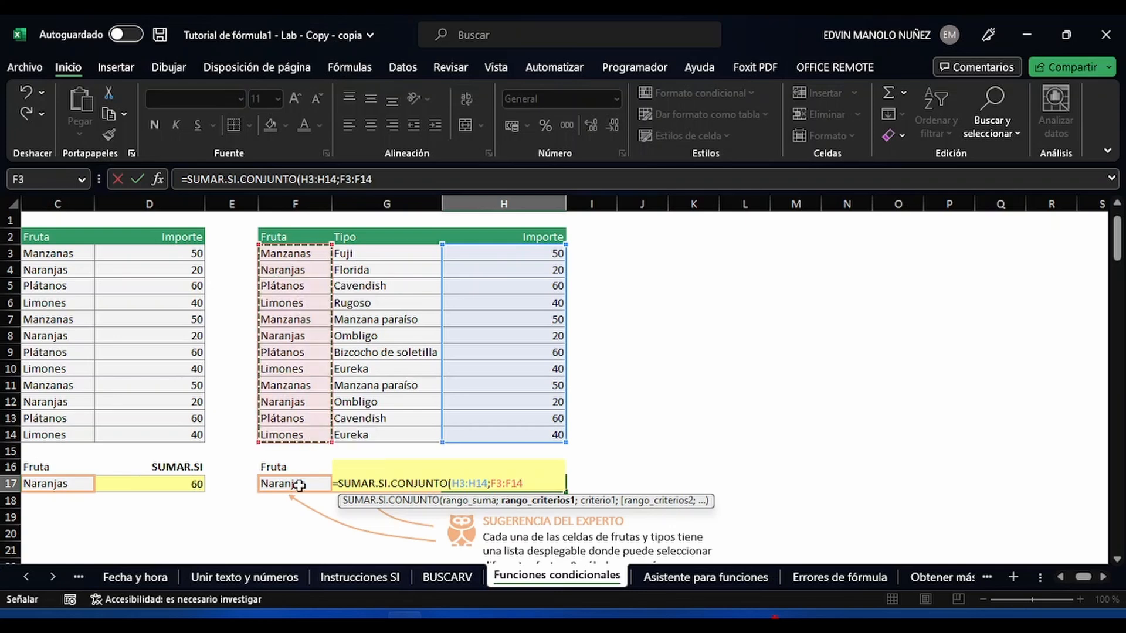
pyautogui.write(';')
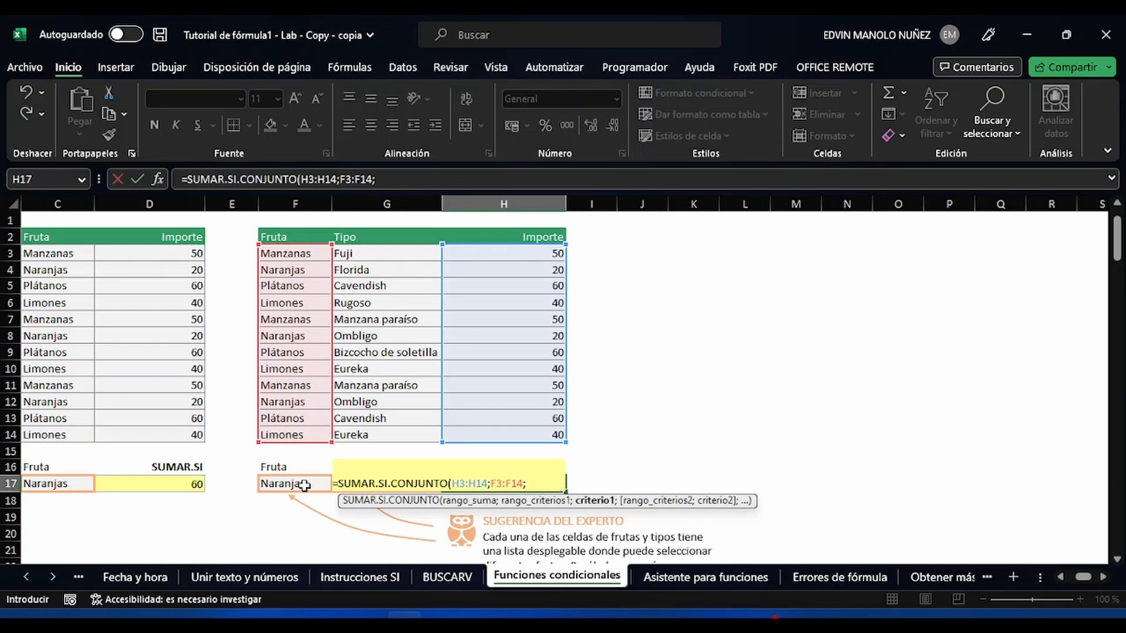
pyautogui.click(304, 486)
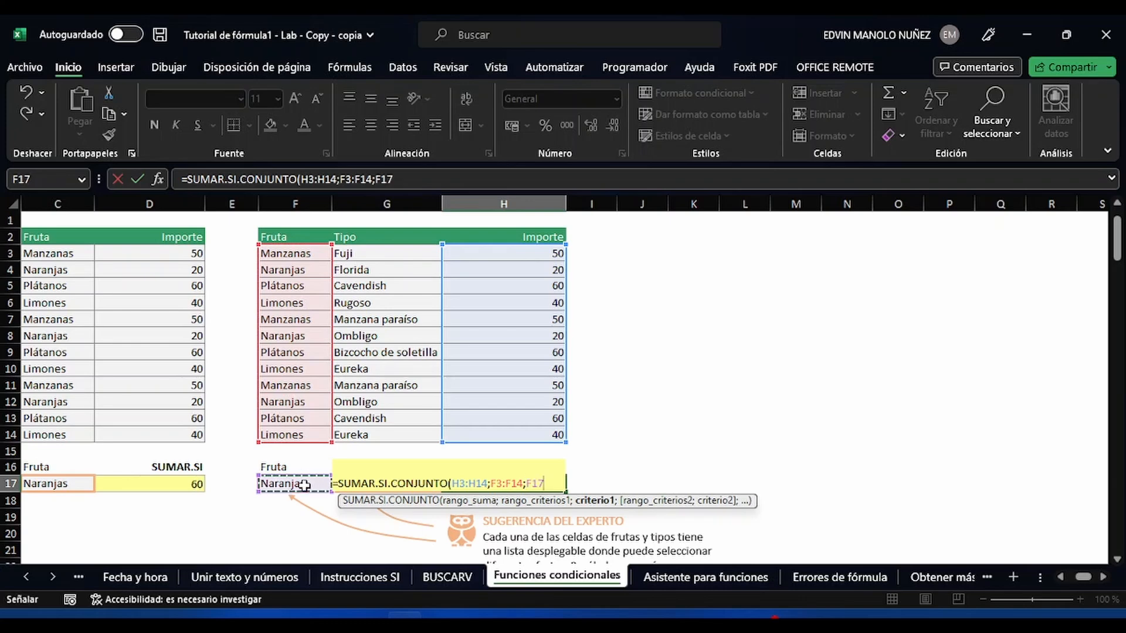
pyautogui.write(';')
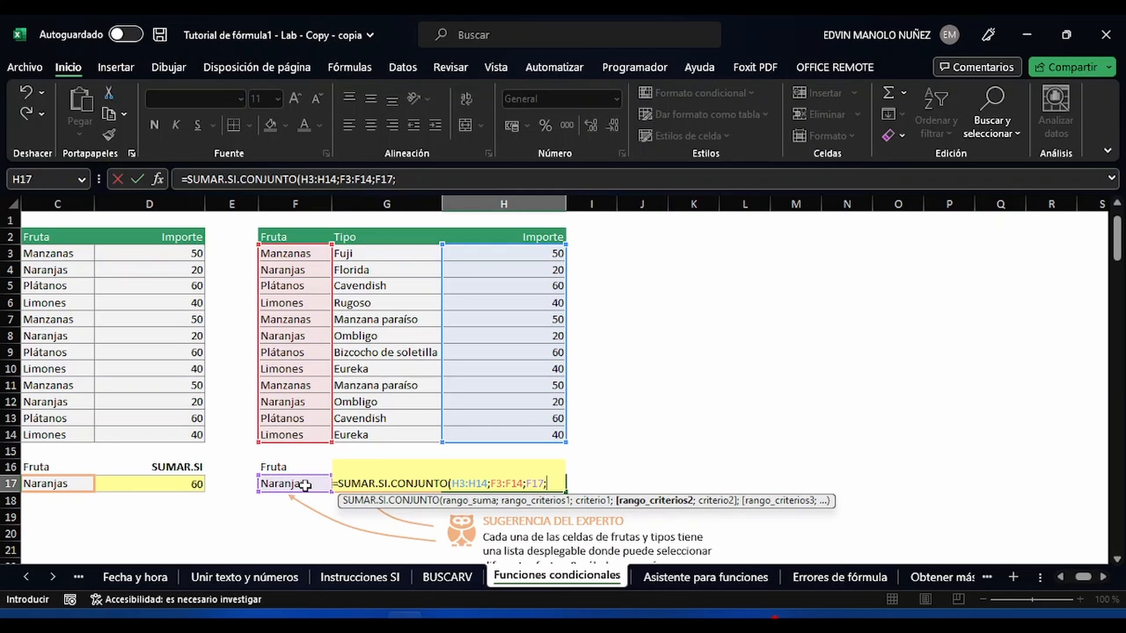
# Complete the H17 formula with G3:G14 as the second criteria range and G17 as its criterion, enter it and check the cell
pyautogui.moveTo(369, 258); pyautogui.dragTo(375, 403)
pyautogui.moveTo(378, 445); pyautogui.dragTo(380, 437)
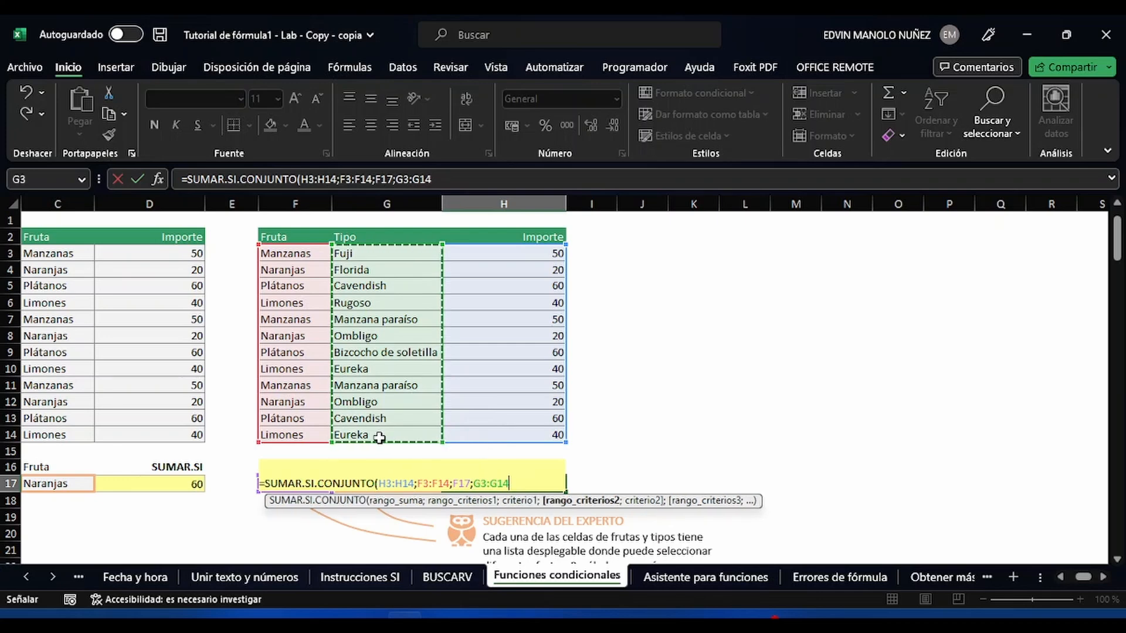
pyautogui.write(';')
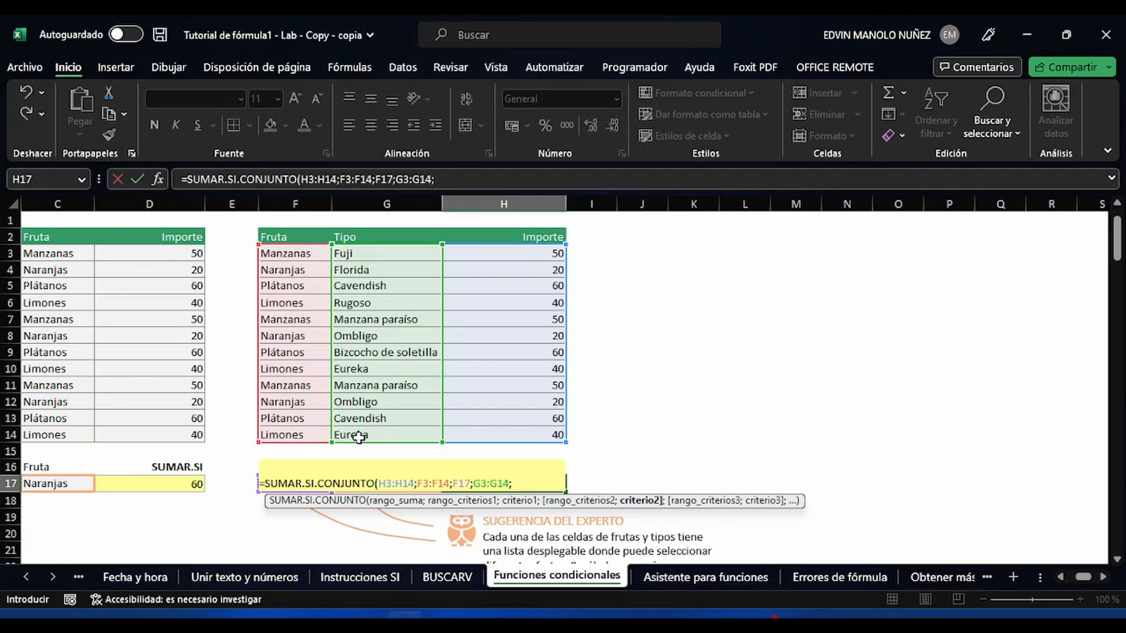
pyautogui.write('g17')
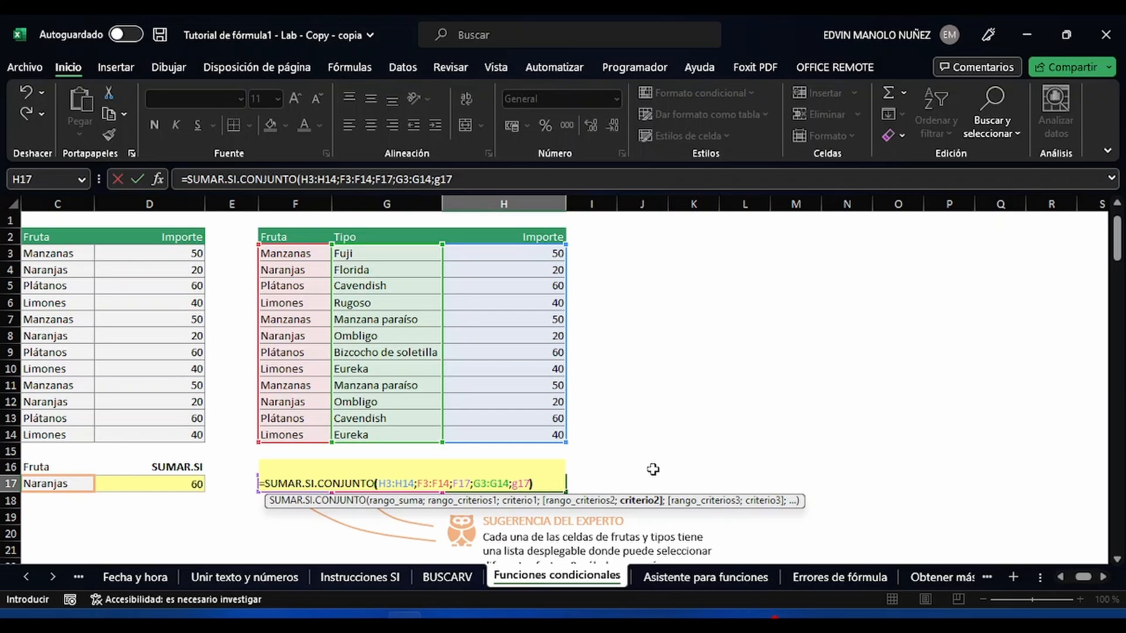
pyautogui.write(')')
pyautogui.press('Return')
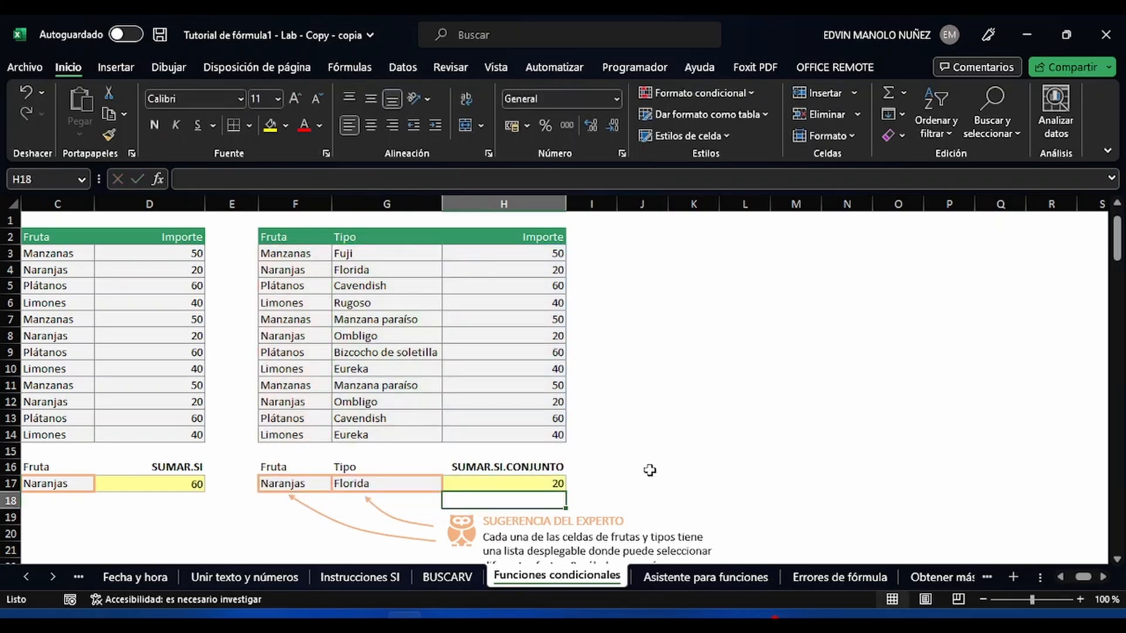
pyautogui.click(523, 485)
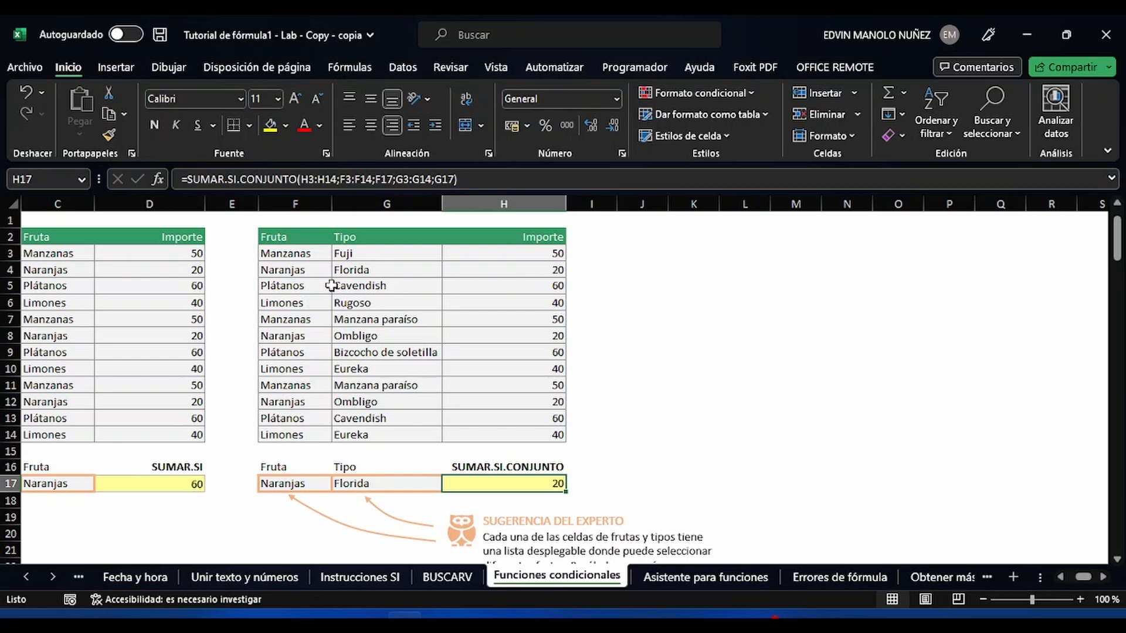
# Choose Ombligo as the fruit type in cell G17
pyautogui.click(300, 403)
pyautogui.click(365, 483)
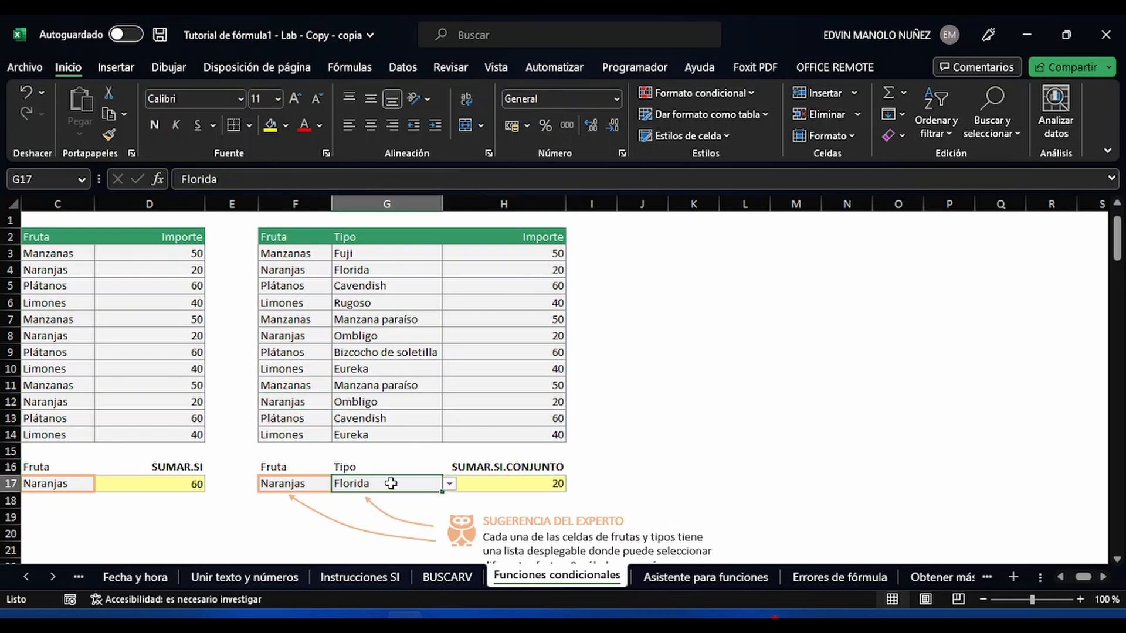
pyautogui.click(449, 483)
pyautogui.click(400, 508)
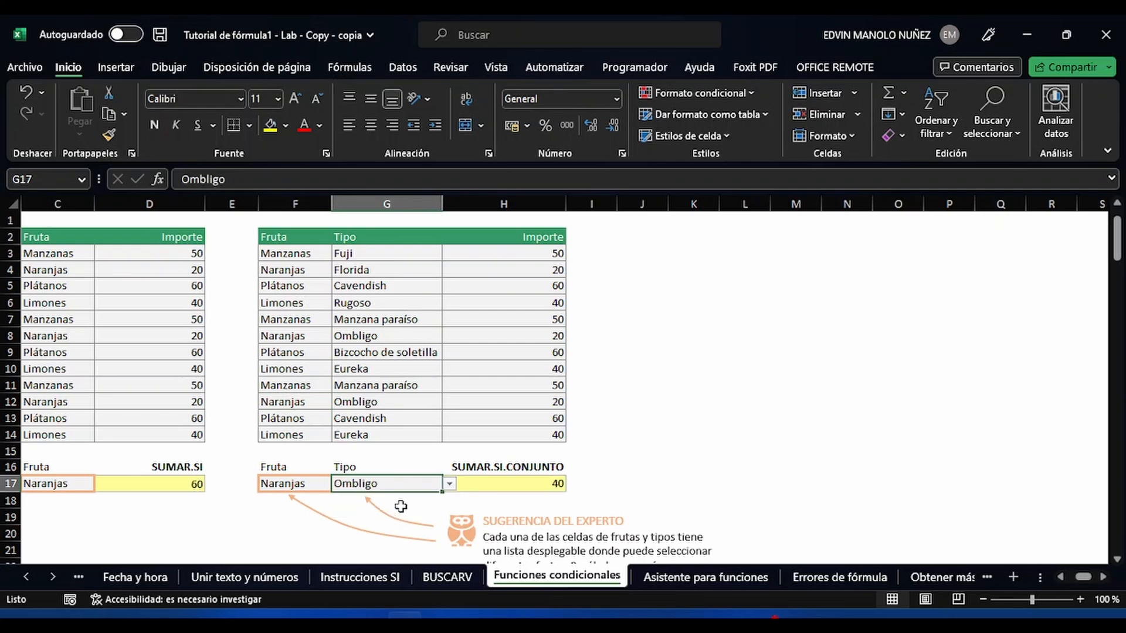
# Compare the SUMAR.SI.CONJUNTO formula in H17 with the Naranjas rows of the table, checking types Ombligo and Florida
pyautogui.click(526, 487)
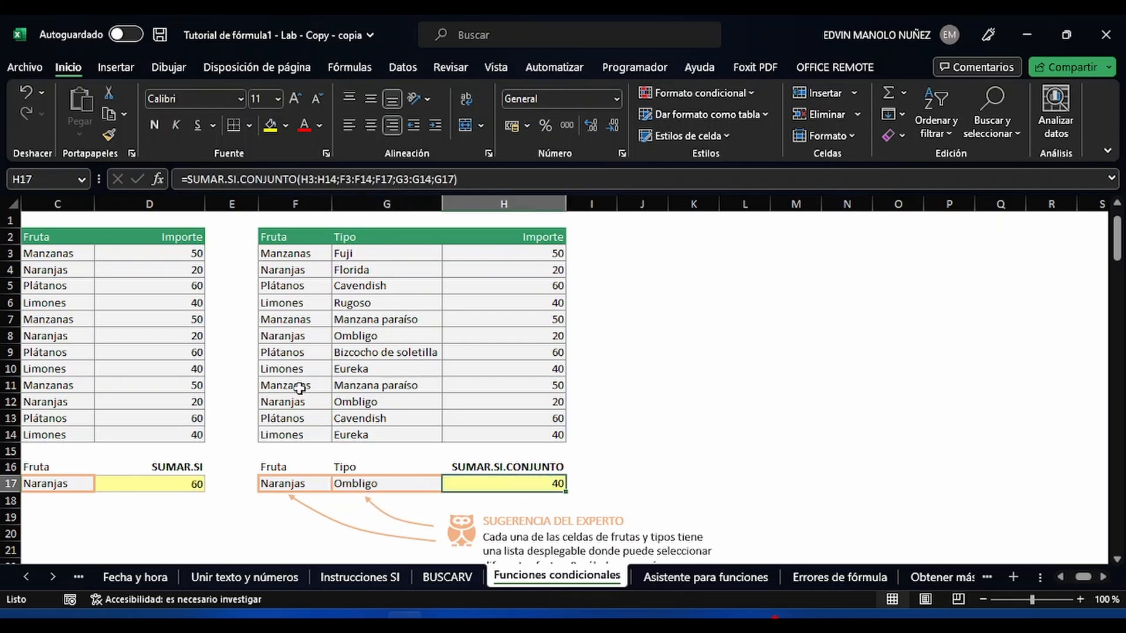
pyautogui.click(297, 407)
pyautogui.click(356, 405)
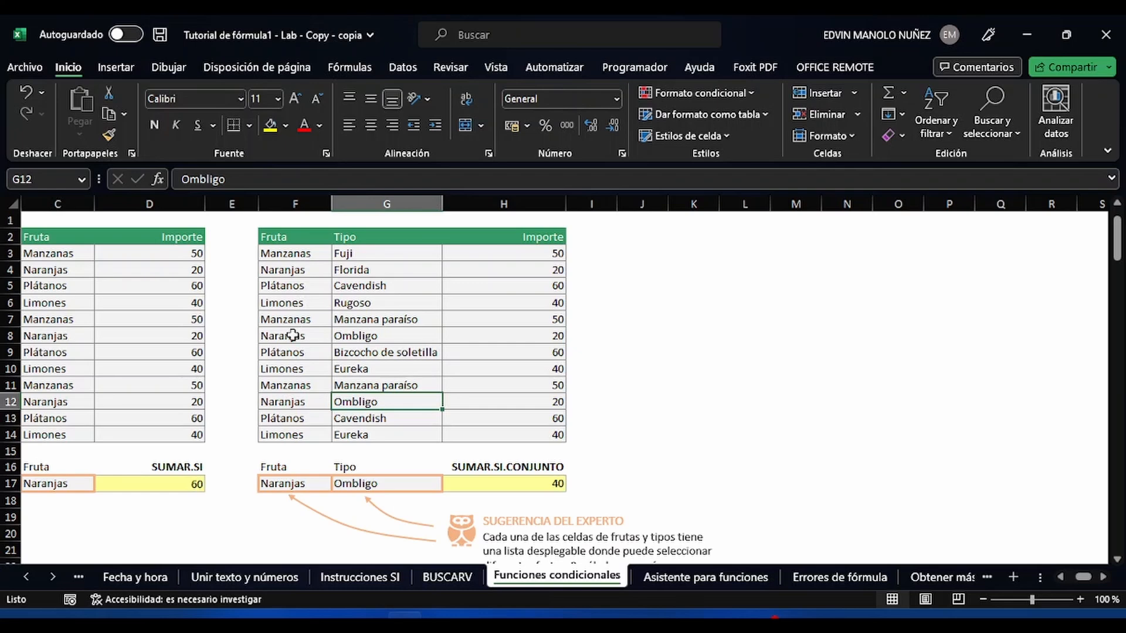
pyautogui.click(285, 340)
pyautogui.click(354, 343)
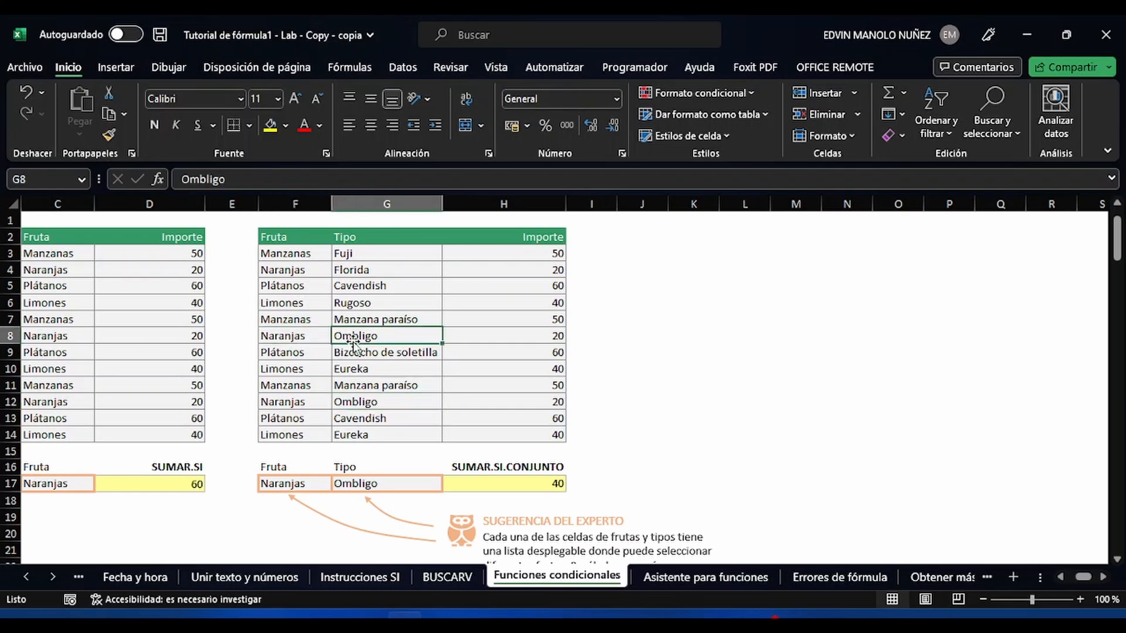
pyautogui.click(286, 272)
pyautogui.click(364, 268)
pyautogui.click(539, 269)
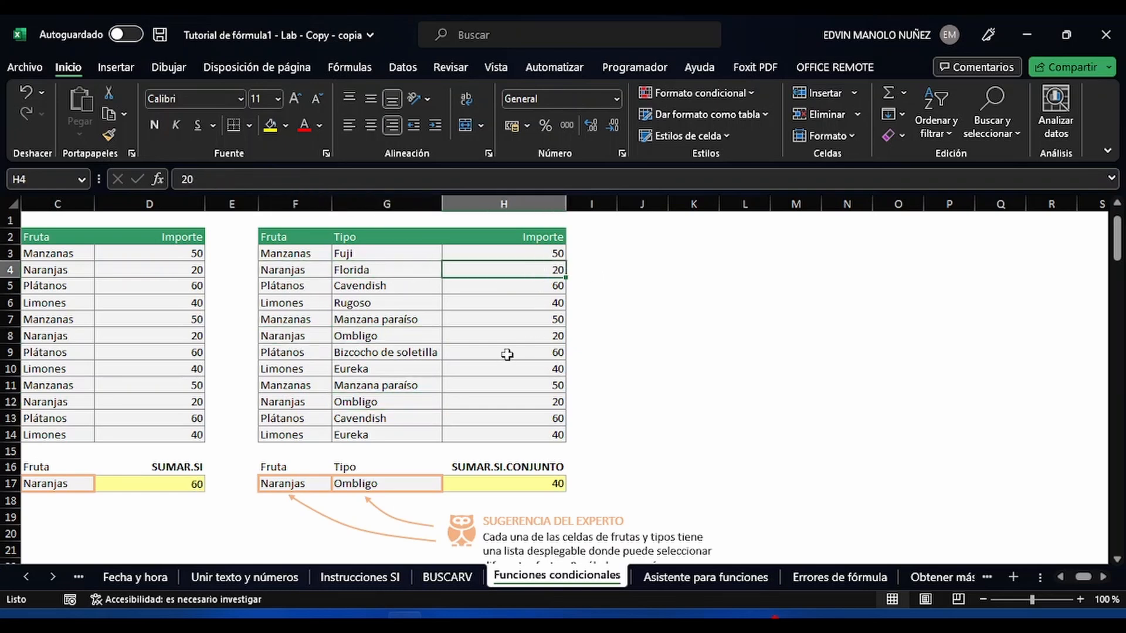